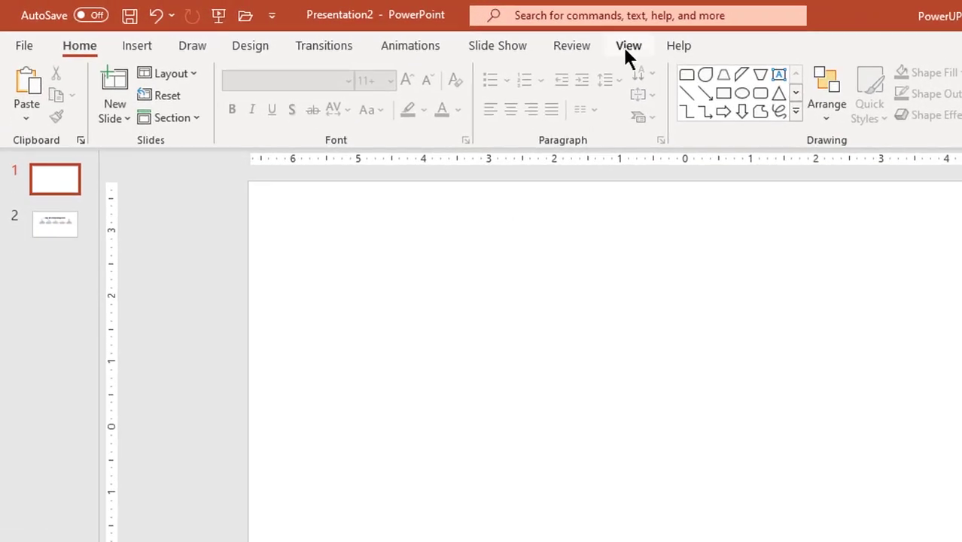
Step: Show the guides and draw a blue rectangle of about 3.5 by 5.57 inches, centred on the slide
left_click(627, 44)
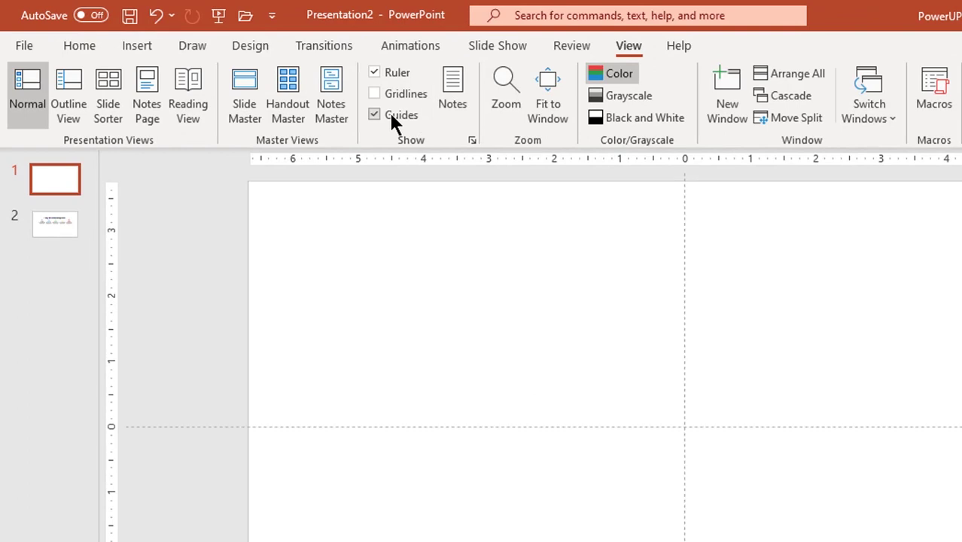
left_click(137, 45)
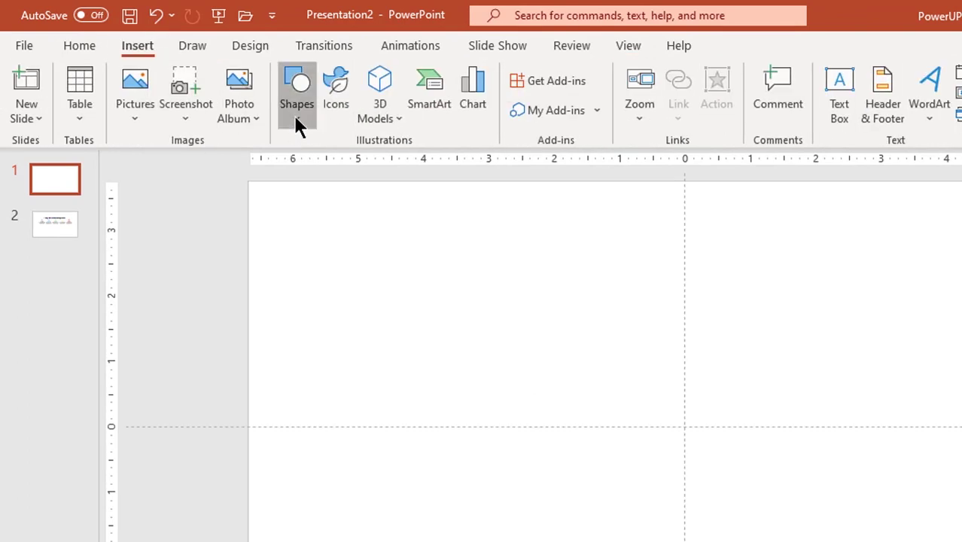
left_click(294, 113)
left_click(439, 167)
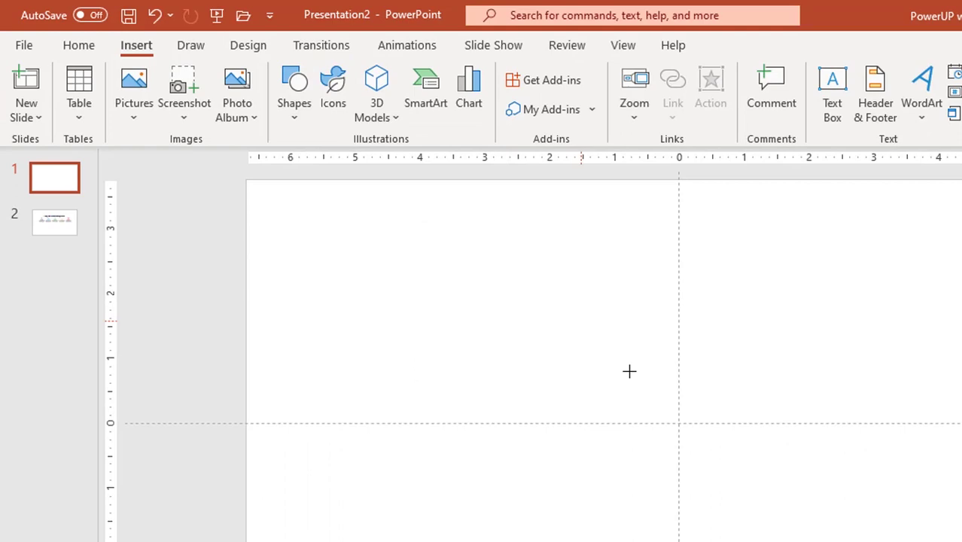
left_click_drag(467, 290, 729, 459)
left_click_drag(610, 387, 552, 347)
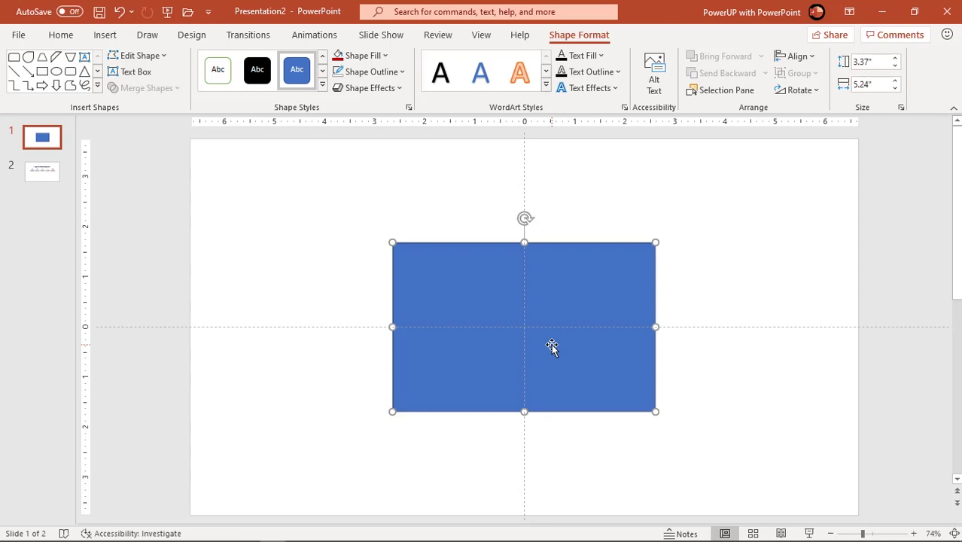
left_click_drag(656, 412, 666, 415)
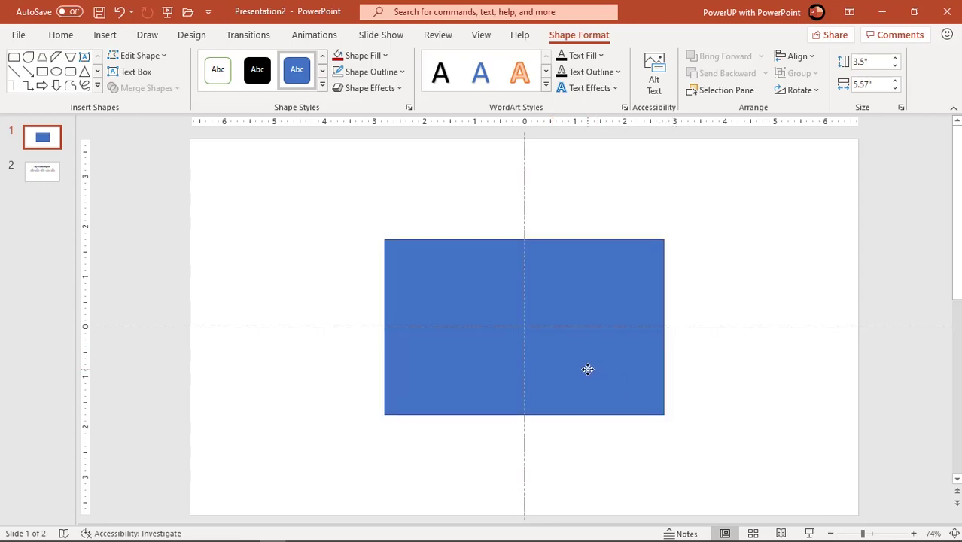
Step: Remove the blue rectangle's outline
left_click(589, 370)
left_click(365, 71)
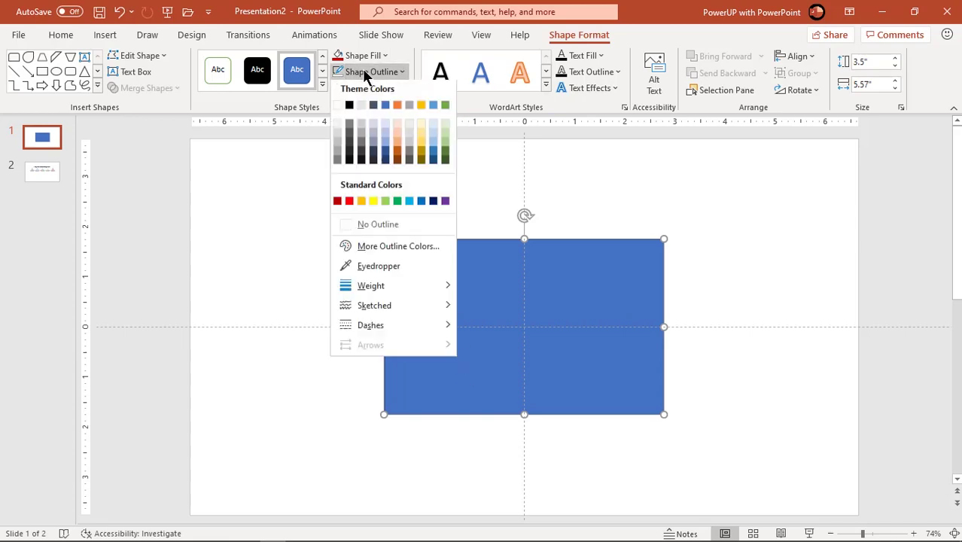
left_click(353, 225)
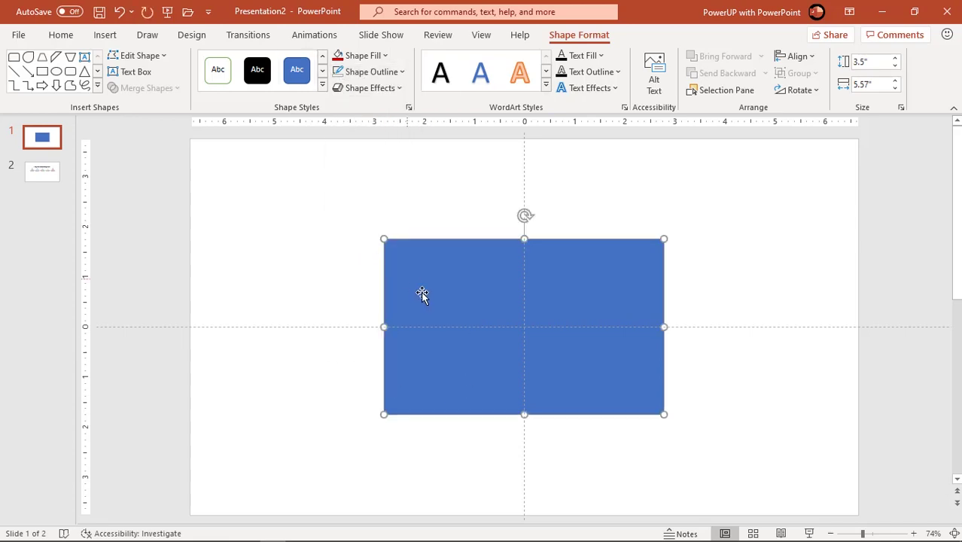
left_click(348, 208)
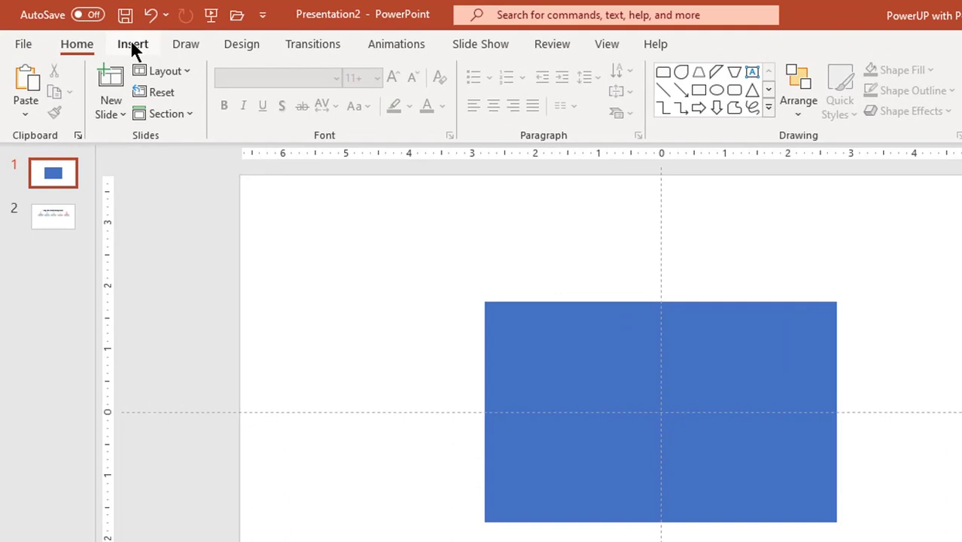
Step: Draw a trapezoid with no outline and a dark charcoal fill
left_click(113, 37)
left_click(286, 120)
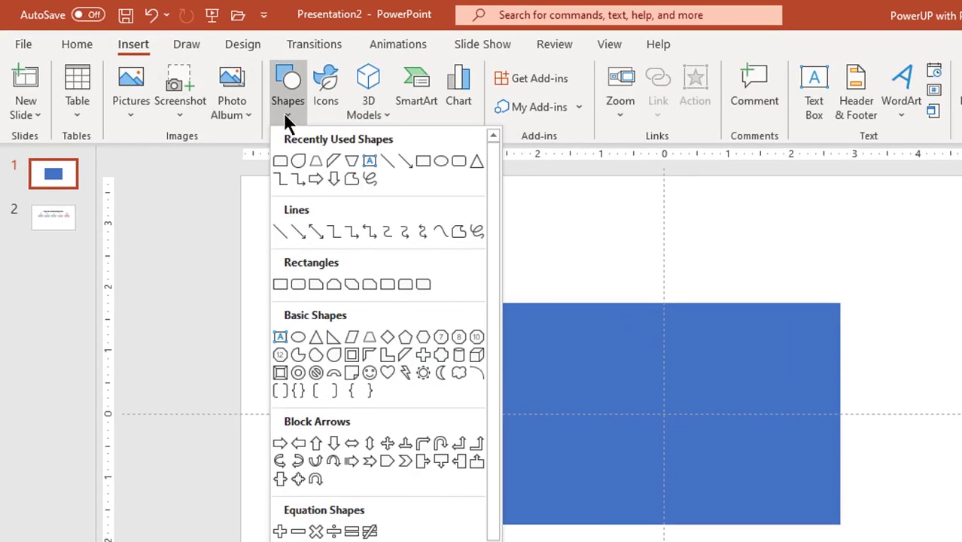
left_click(369, 339)
left_click_drag(577, 266, 924, 397)
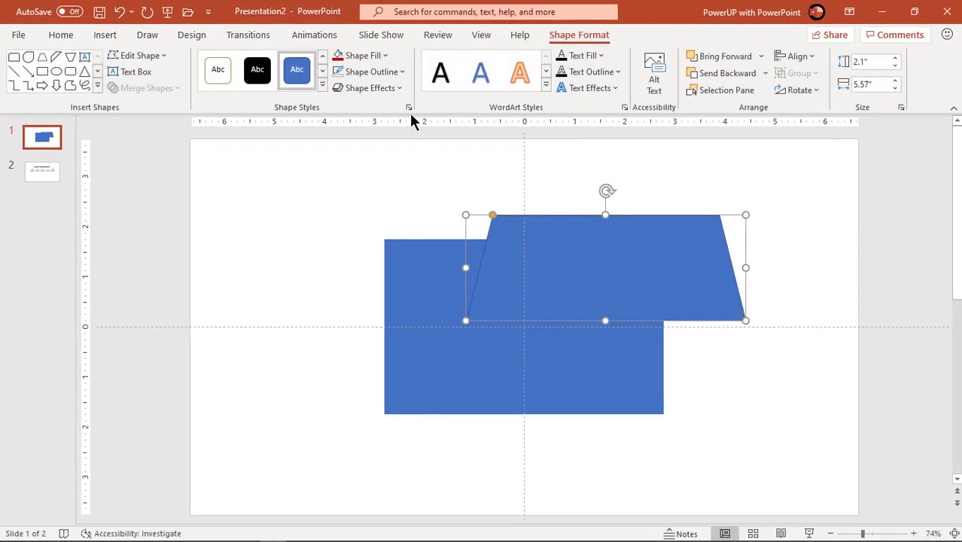
left_click(373, 72)
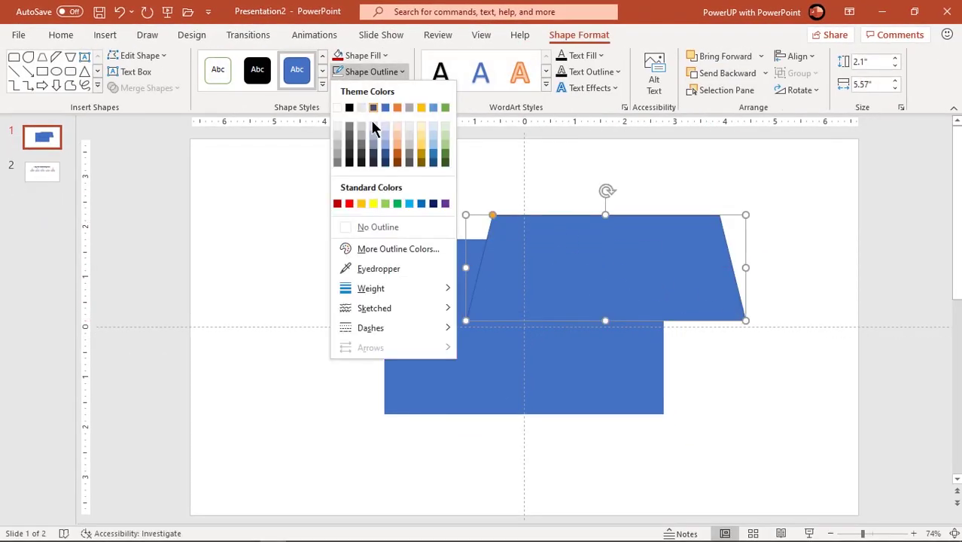
left_click(368, 228)
left_click(363, 57)
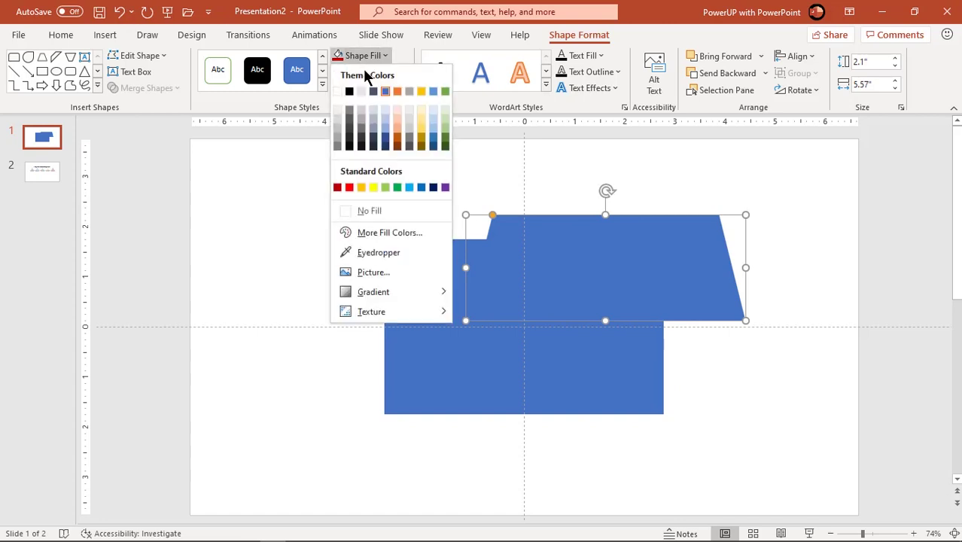
left_click(354, 143)
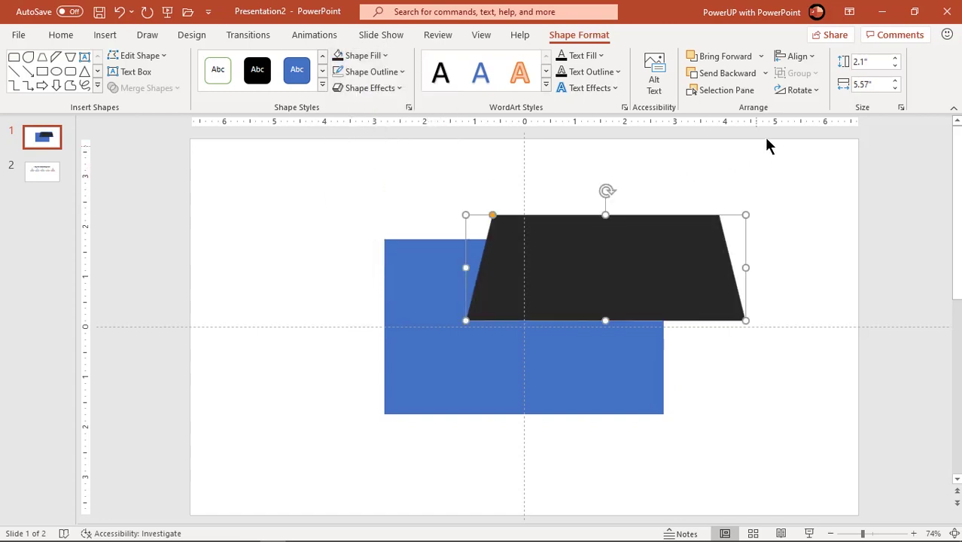
Step: Rotate the trapezoid 90° left and size it to about 3.88 by 7.5 inches, right of the rectangle
left_click(810, 92)
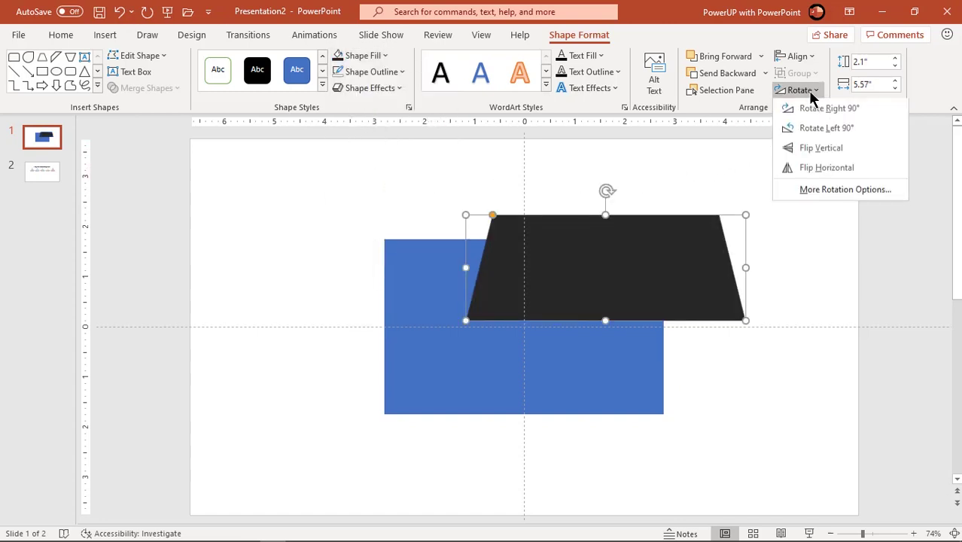
left_click(810, 130)
mouse_move(608, 198)
left_mouse_down()
mouse_move(723, 258)
mouse_move(720, 280)
left_mouse_up()
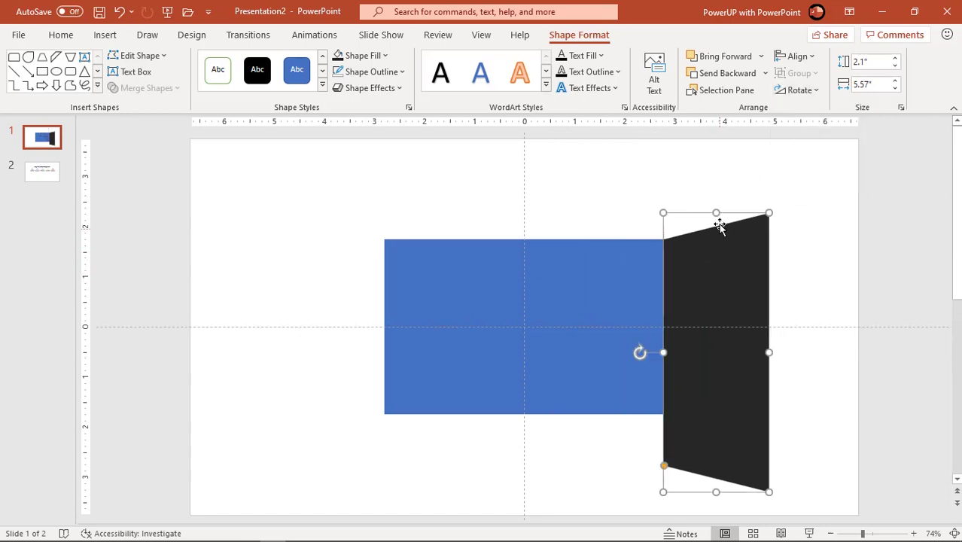
key("Up")
key("Up")
key("Up")
key("Up")
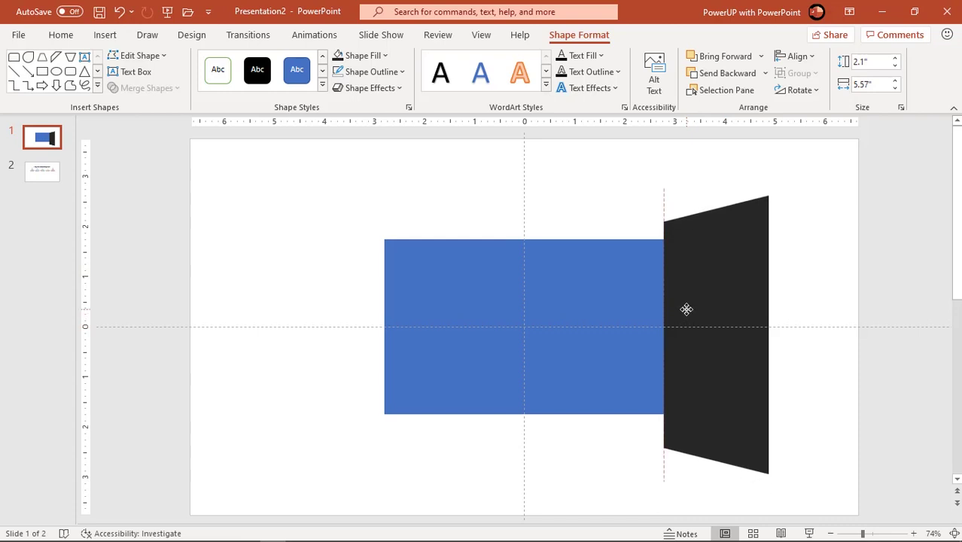
key("Up")
key("Up")
left_click_drag(715, 467, 713, 512)
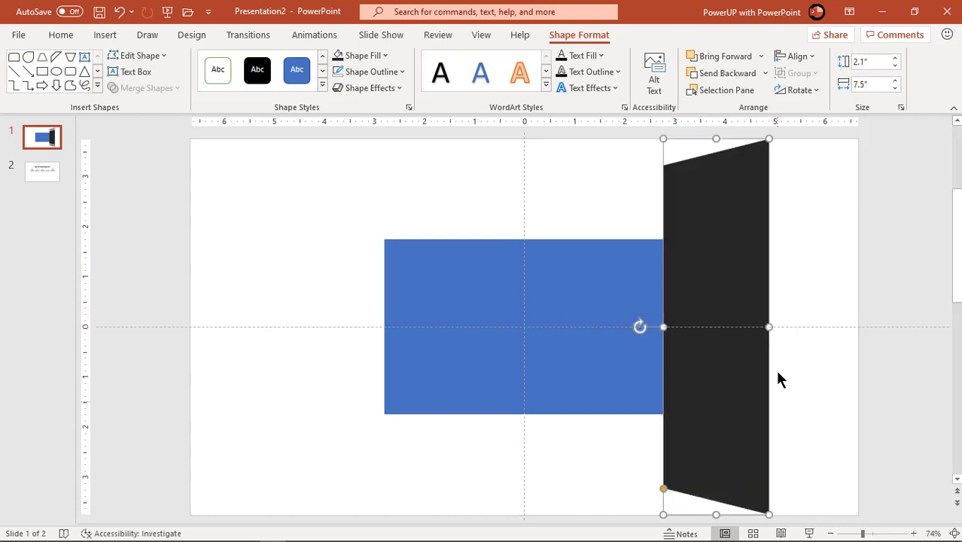
left_click_drag(769, 327, 856, 327)
left_click_drag(675, 470, 674, 422)
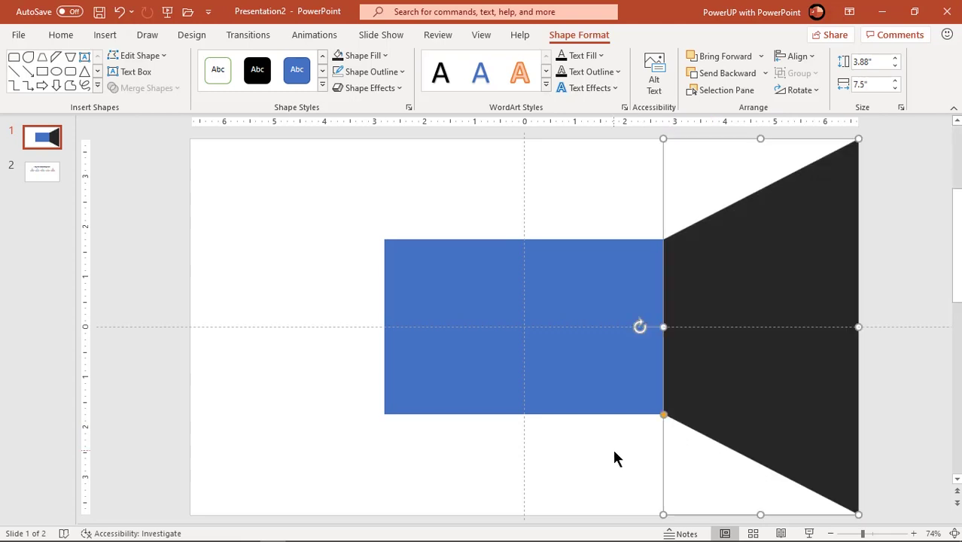
Step: Duplicate the right wall, flip it horizontally, and place it on the slide's left edge
left_click(612, 448)
left_click(720, 329)
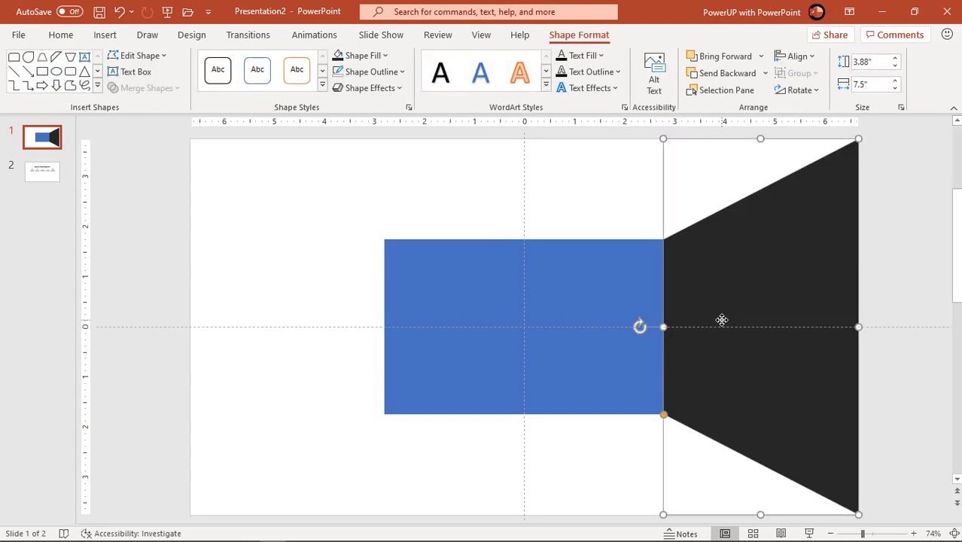
left_click_drag(752, 312, 483, 317, "ctrl")
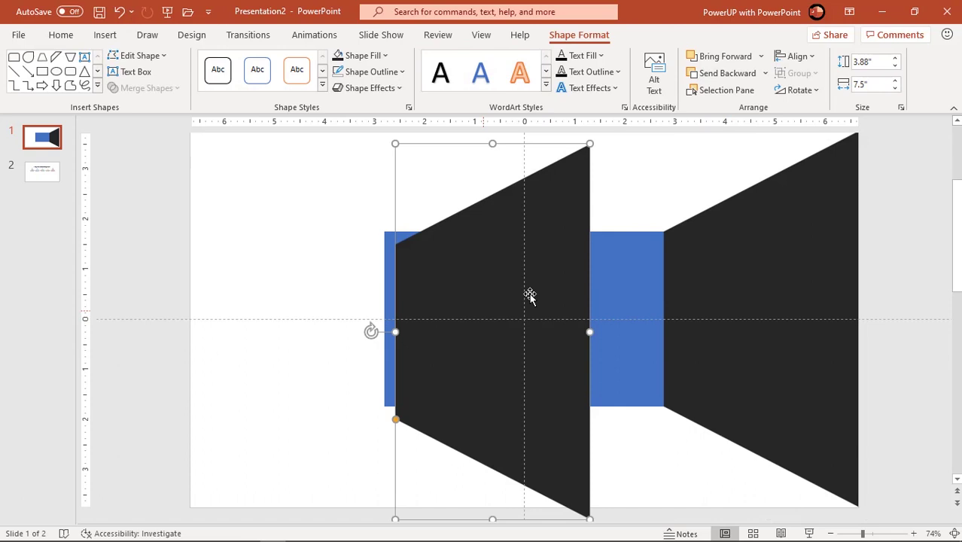
left_click(799, 90)
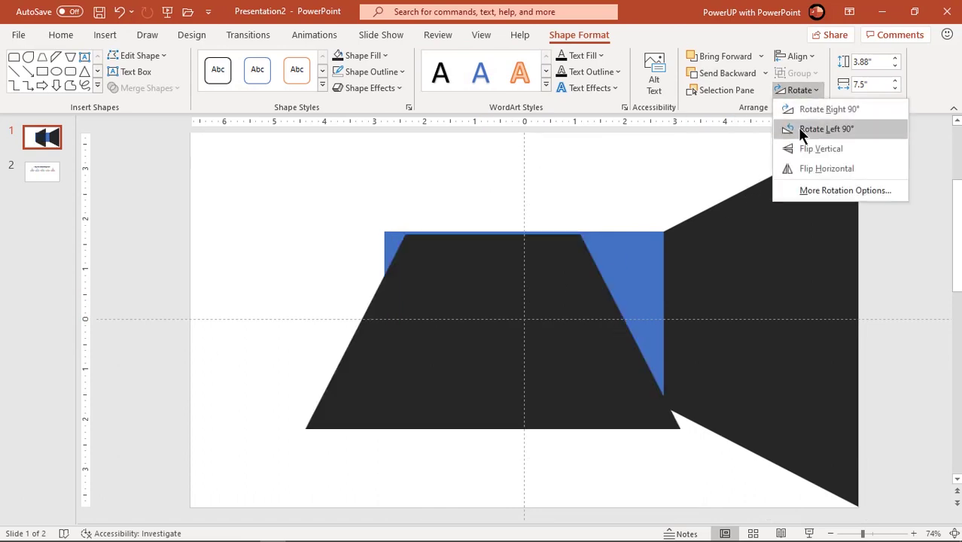
left_click(801, 169)
left_click_drag(500, 318, 297, 311)
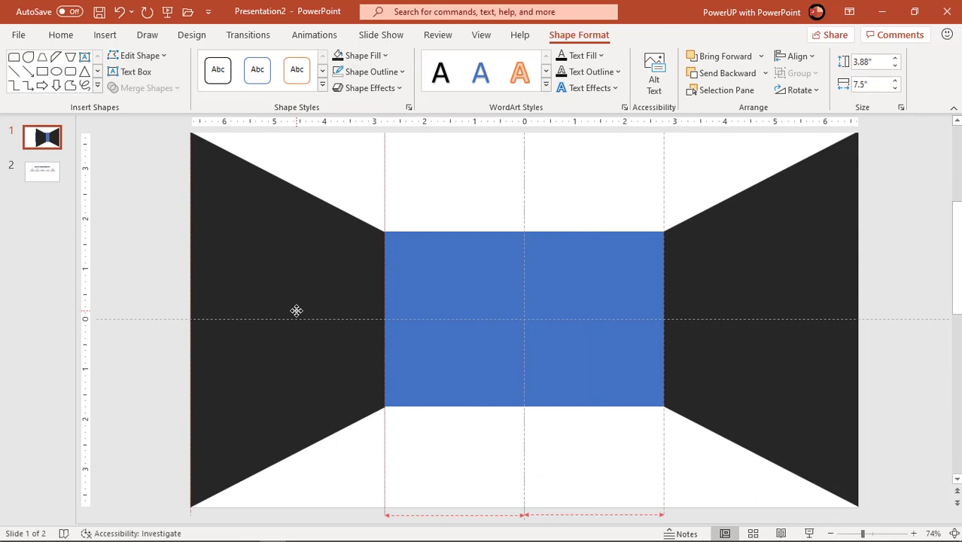
Step: Duplicate the left wall, rotate it 90° right, and stretch it 13.33 inches across the top as a ceiling
left_click(454, 189)
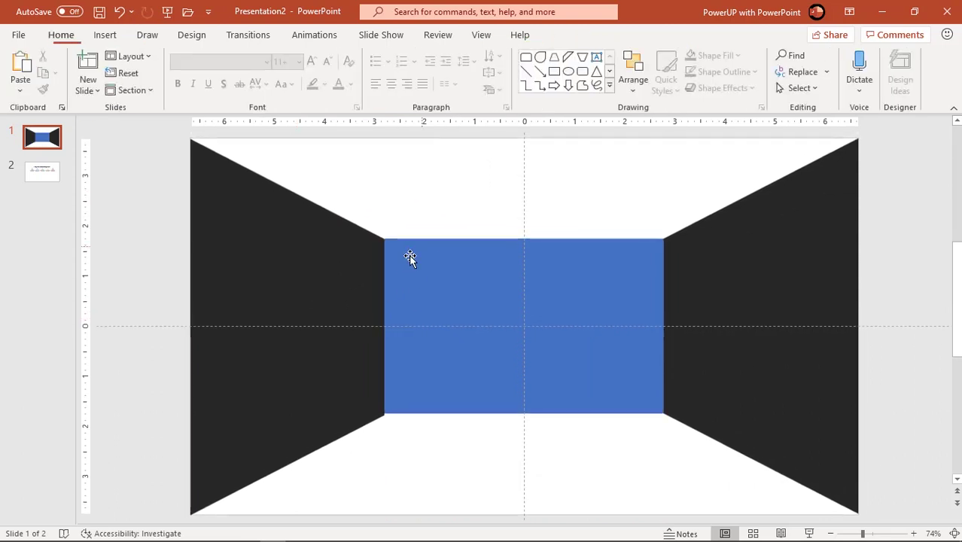
left_click(319, 278)
left_click_drag(319, 277, 506, 280, "ctrl")
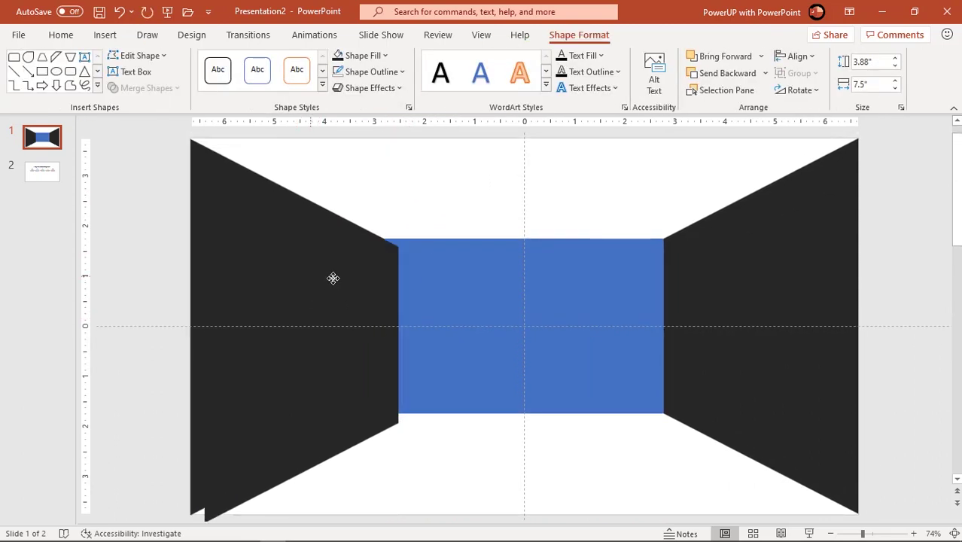
left_click(802, 90)
left_click(804, 109)
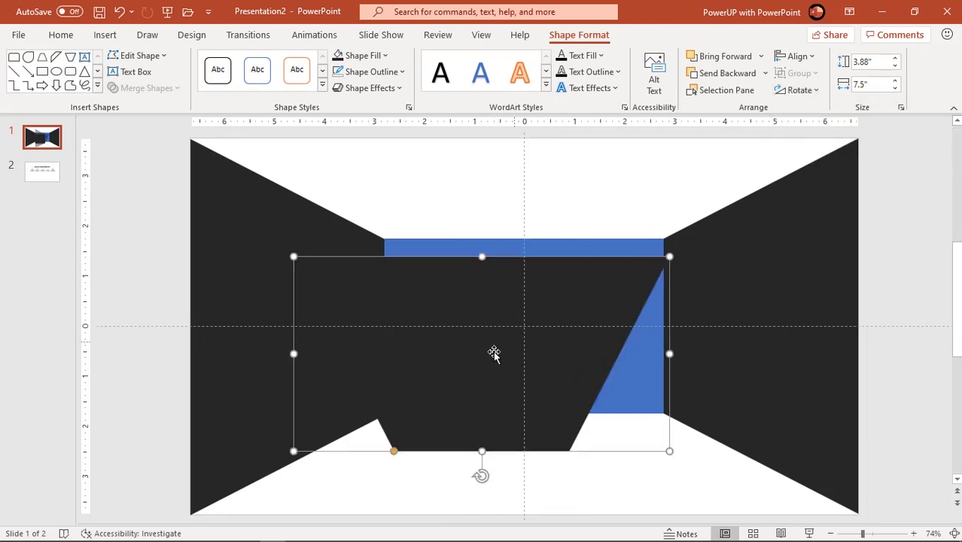
left_click_drag(494, 354, 534, 229)
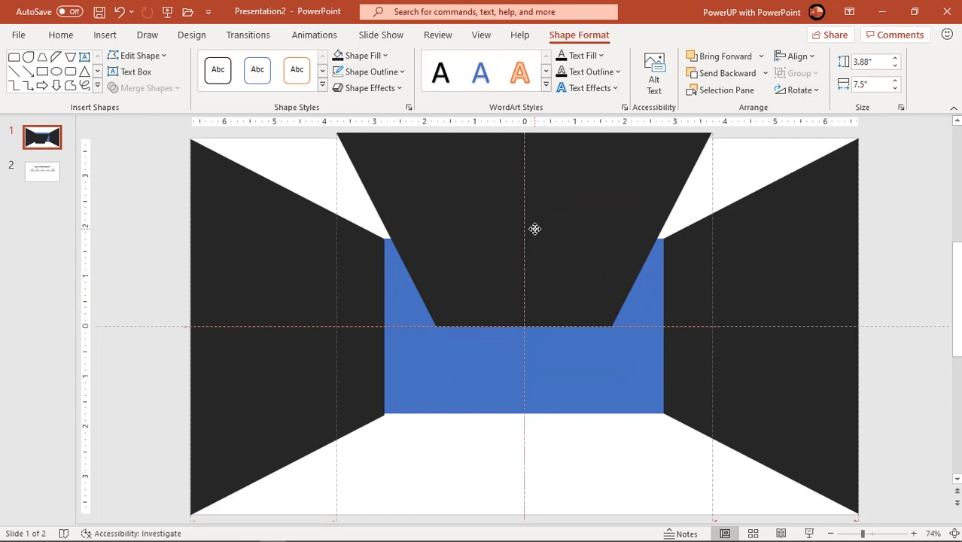
left_click_drag(535, 229, 535, 234)
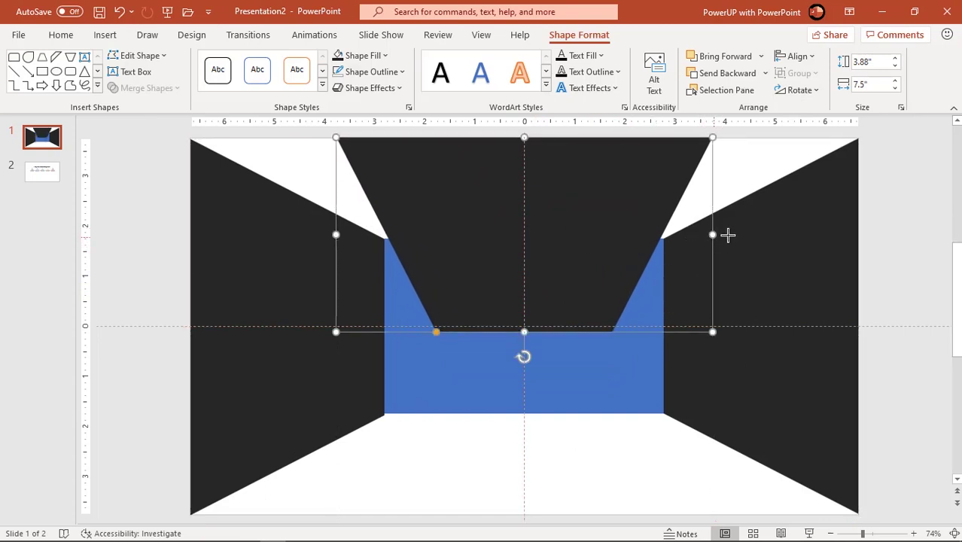
left_click_drag(728, 235, 855, 232)
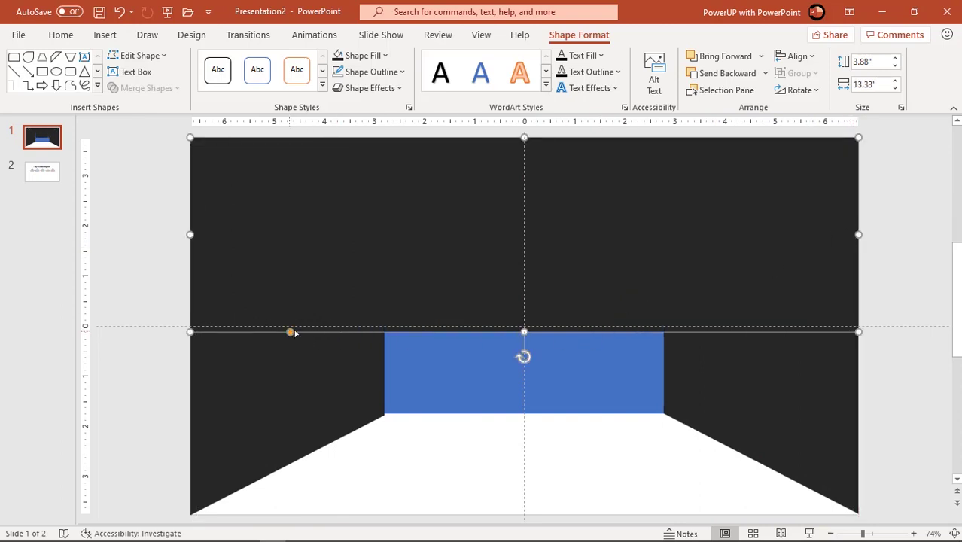
Step: Reshape the ceiling trapezoid so its sloped sides meet the rectangle's top corners
left_click_drag(292, 332, 426, 316)
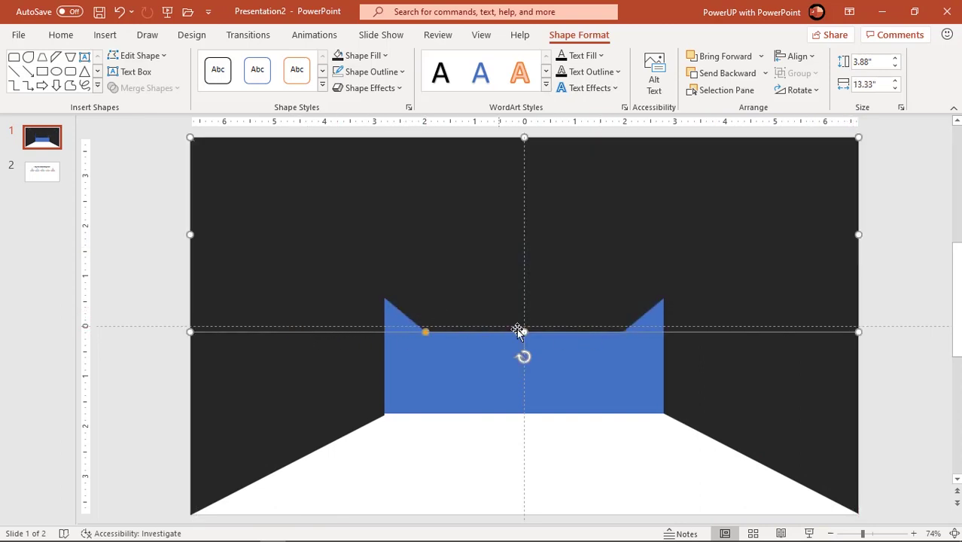
left_click_drag(523, 332, 524, 238)
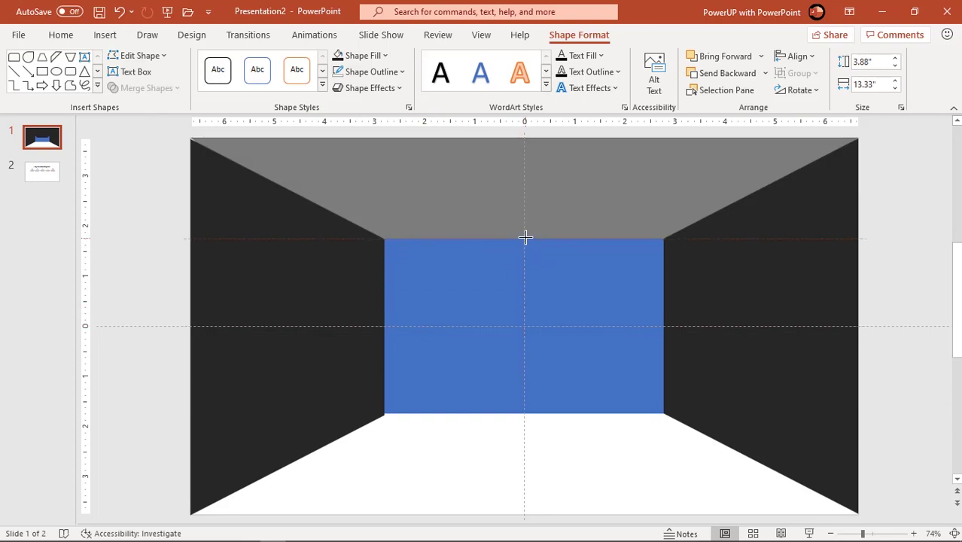
left_click_drag(312, 240, 384, 239)
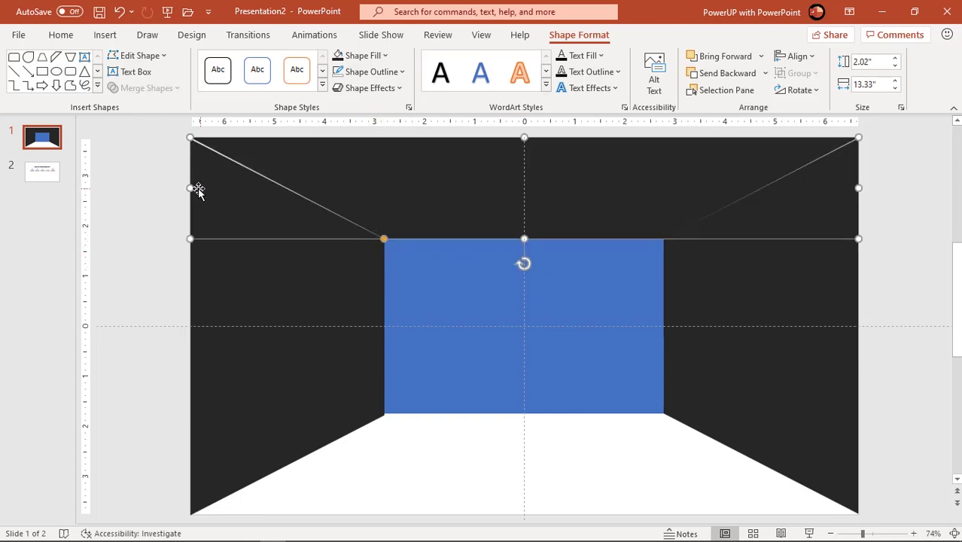
key("Escape")
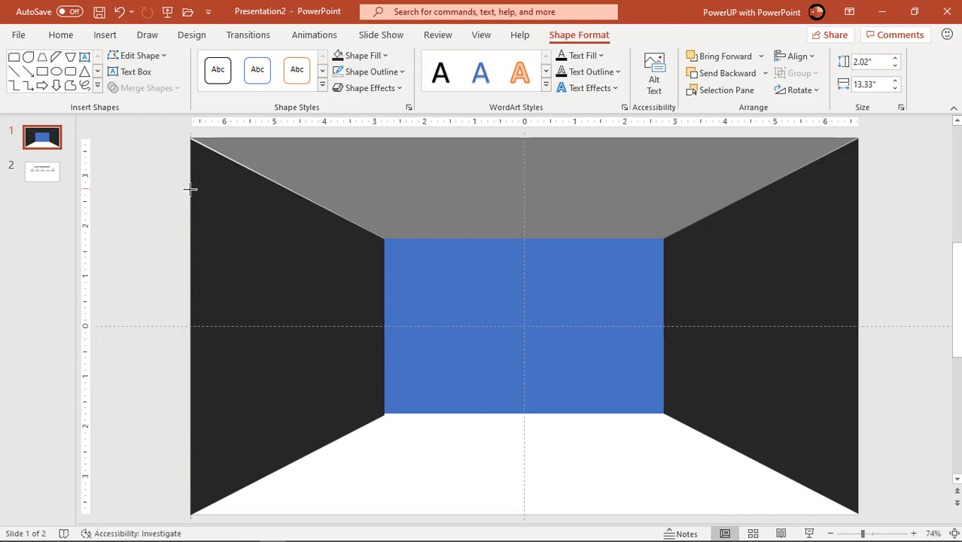
left_click_drag(348, 161, 348, 167)
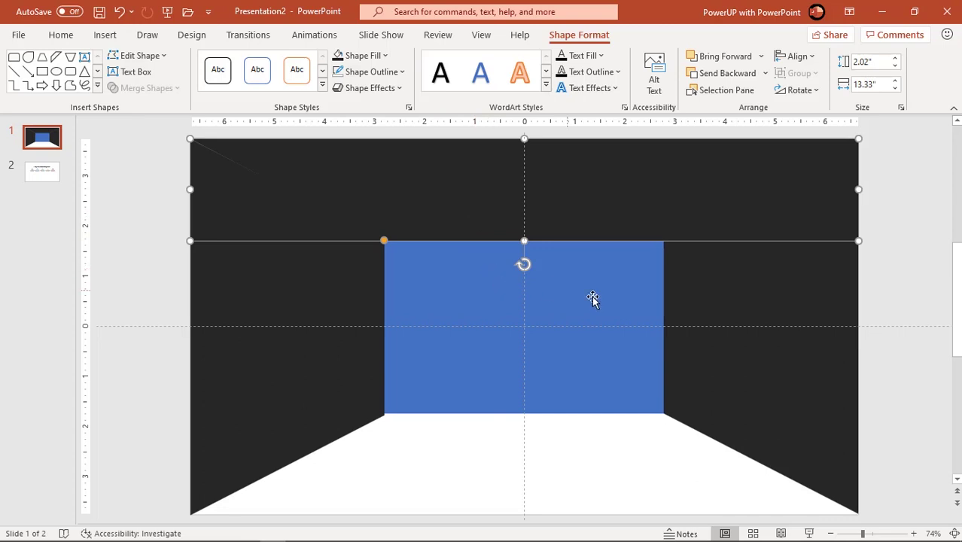
Step: Copy the ceiling, flip it vertically, and move it to the slide's bottom as the floor
left_click(886, 304)
left_click(673, 187)
mouse_move(592, 186)
left_mouse_down()
mouse_move(601, 194)
mouse_move(601, 323)
left_mouse_up()
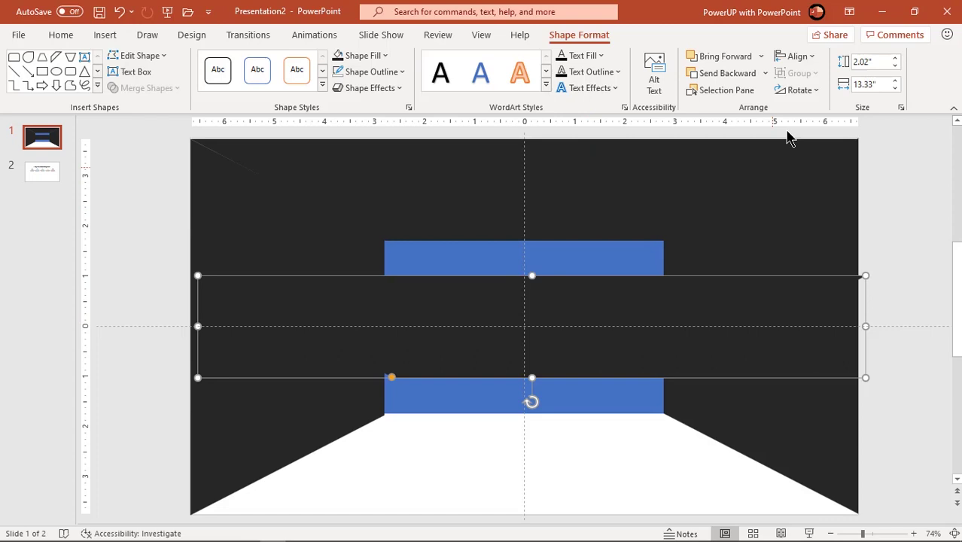
left_click(798, 90)
left_click(801, 150)
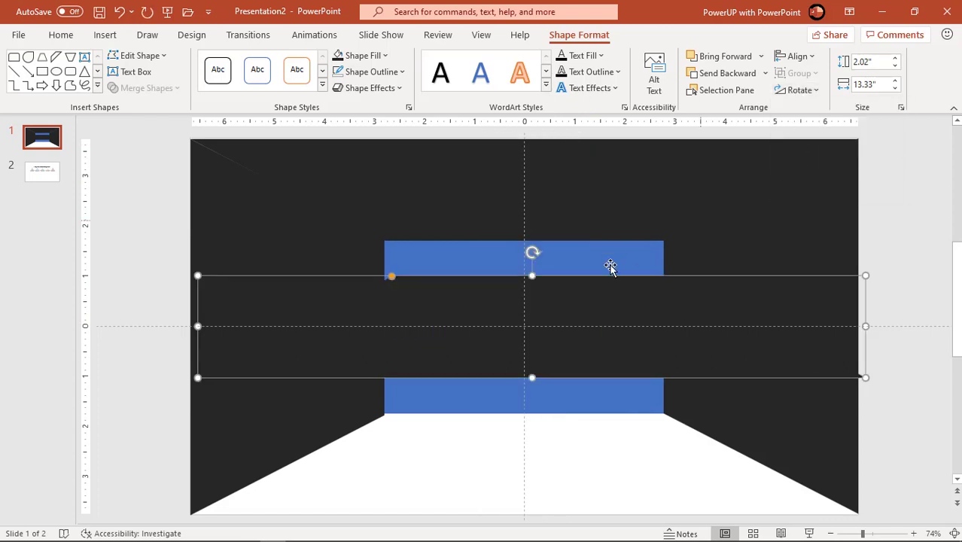
mouse_move(612, 267)
left_mouse_down()
mouse_move(527, 346)
mouse_move(531, 448)
left_mouse_up()
key("ctrl+z")
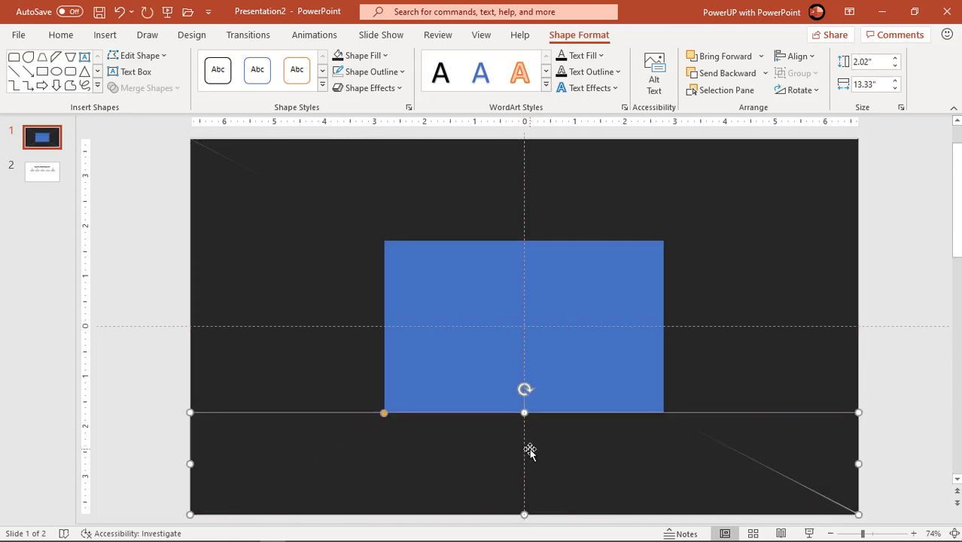
Step: Bring the blue back wall to the front of the wall shapes
left_click(517, 358)
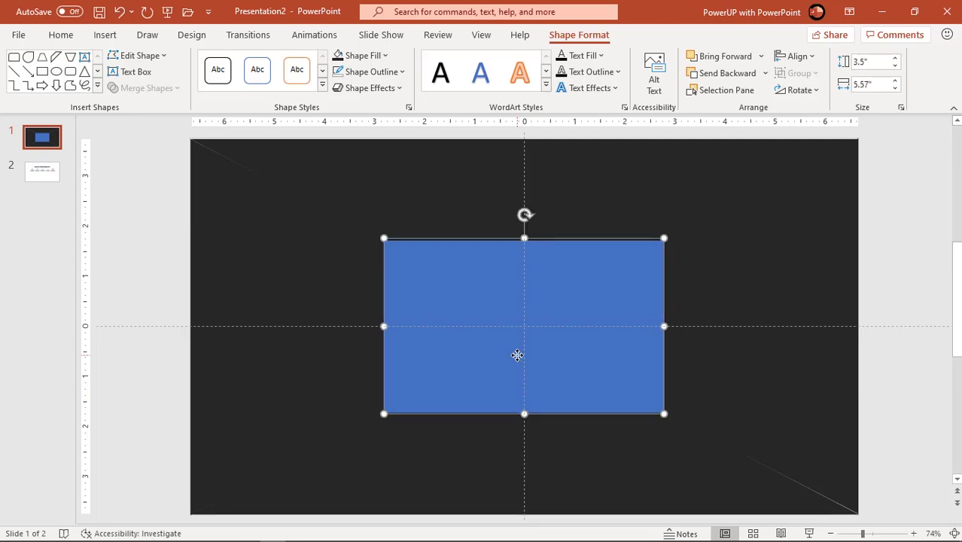
right_click(517, 354)
left_click(554, 323)
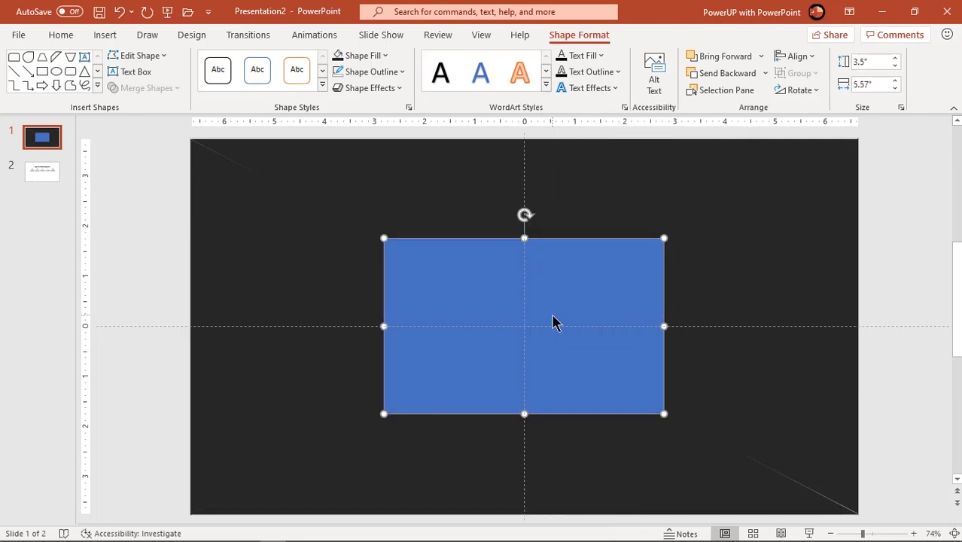
left_click(746, 324)
Step: Give the right wall a vertical linear gradient fill with only two stops
right_click(743, 340)
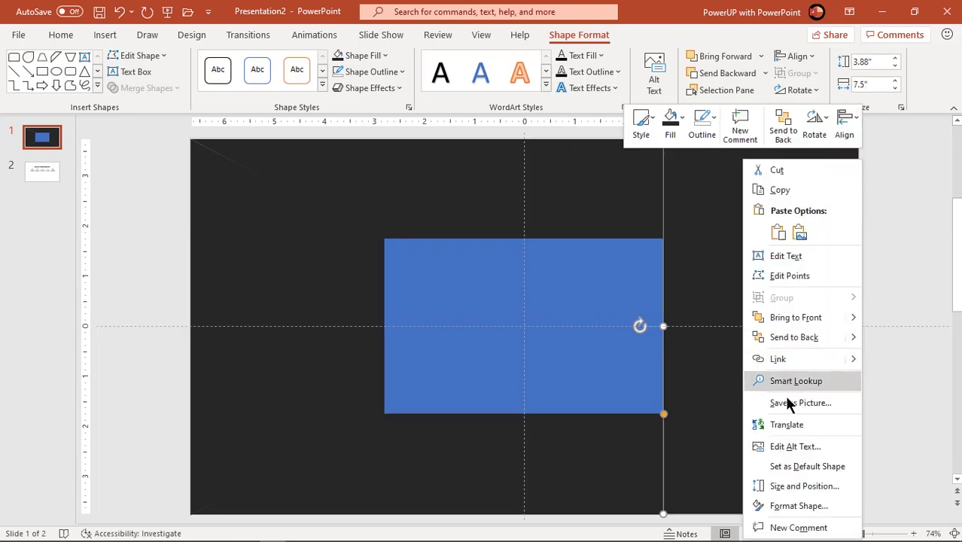
left_click(789, 508)
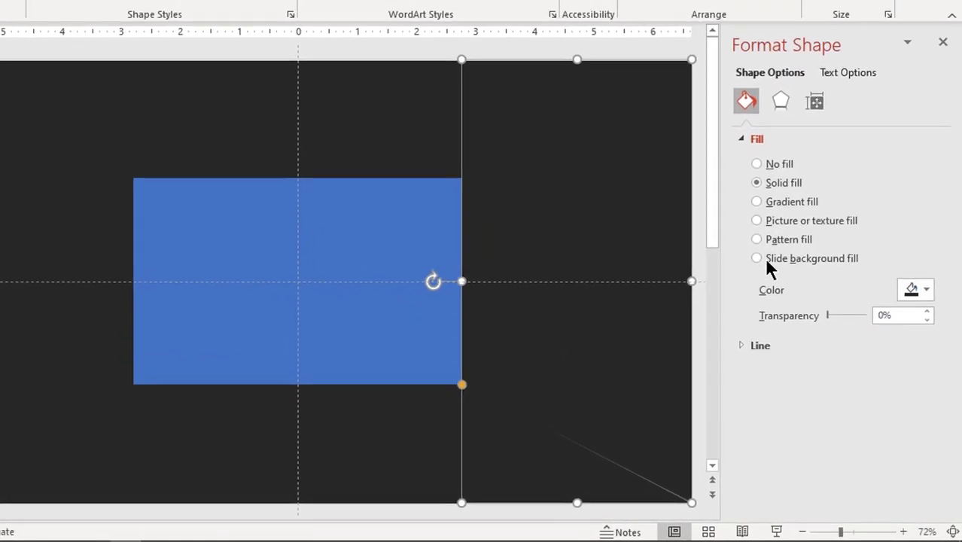
left_click(771, 183)
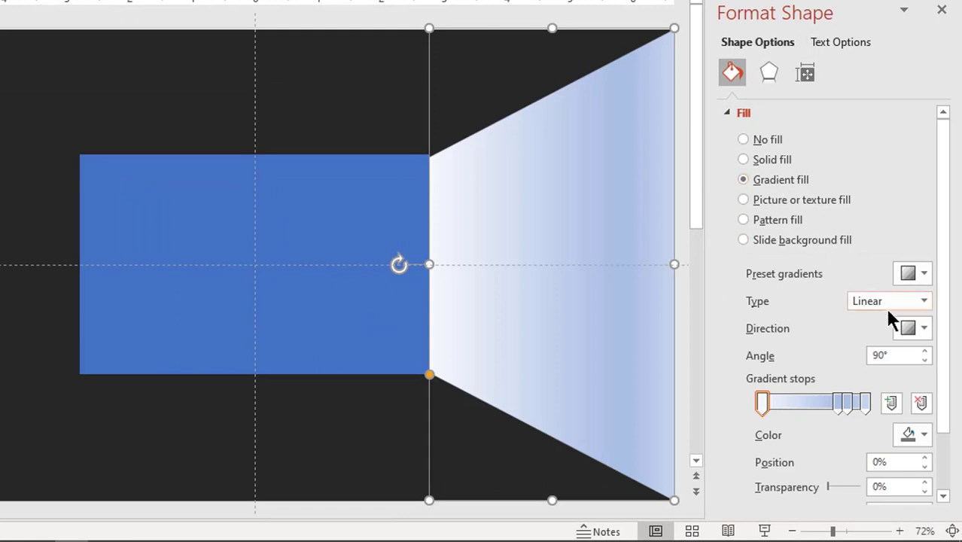
left_click(917, 329)
left_click(938, 361)
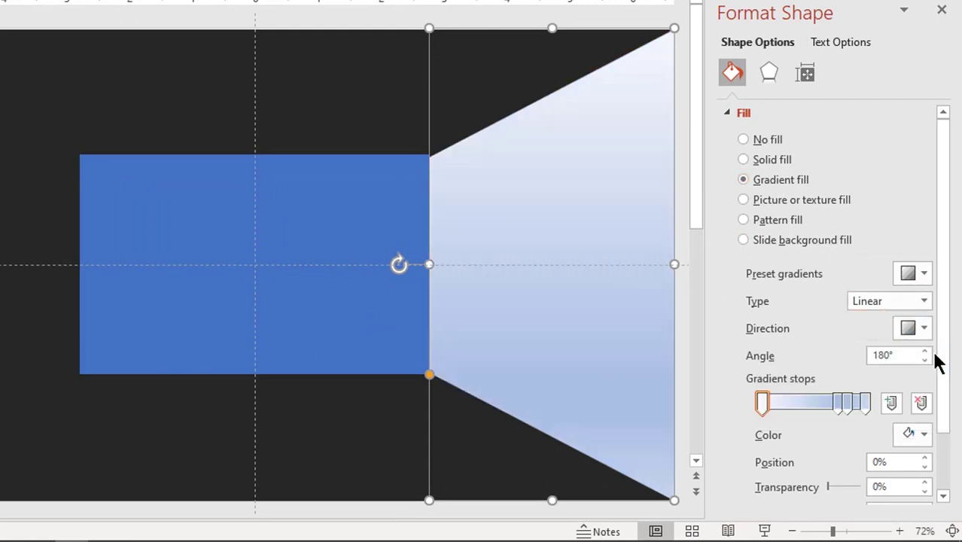
left_click(864, 404)
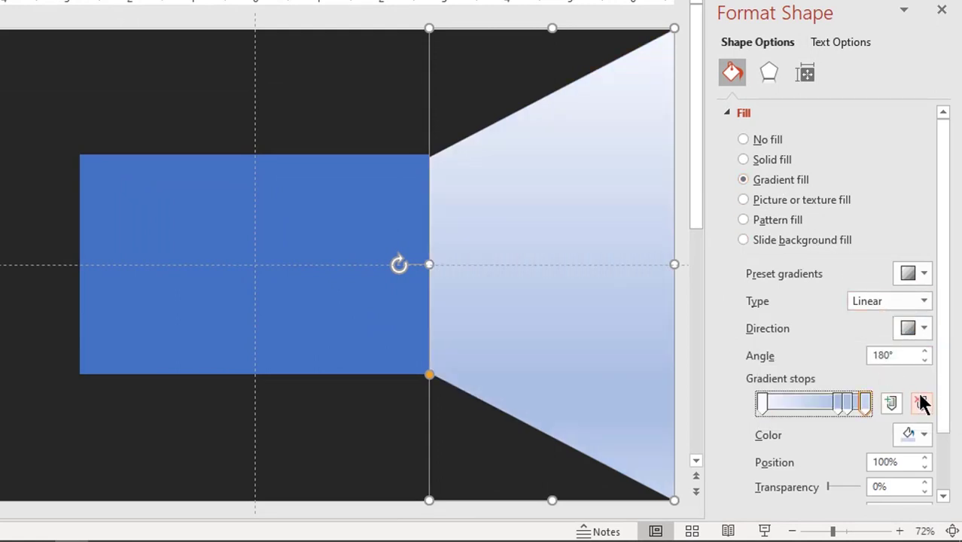
left_click(923, 405)
Step: Set the gradient stops to grey and white, angle 270°, with the grey stop at 86%
left_click(923, 434)
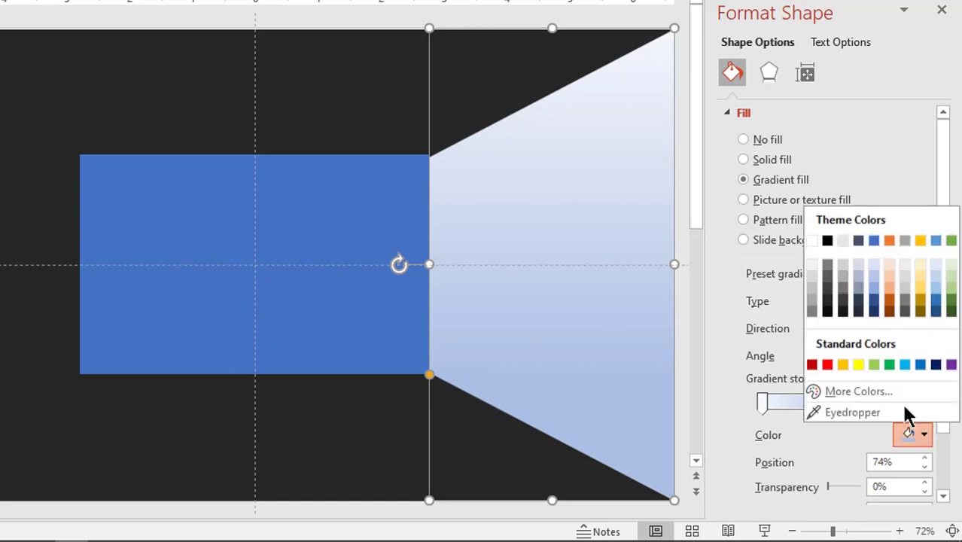
left_click(812, 284)
left_click(763, 401)
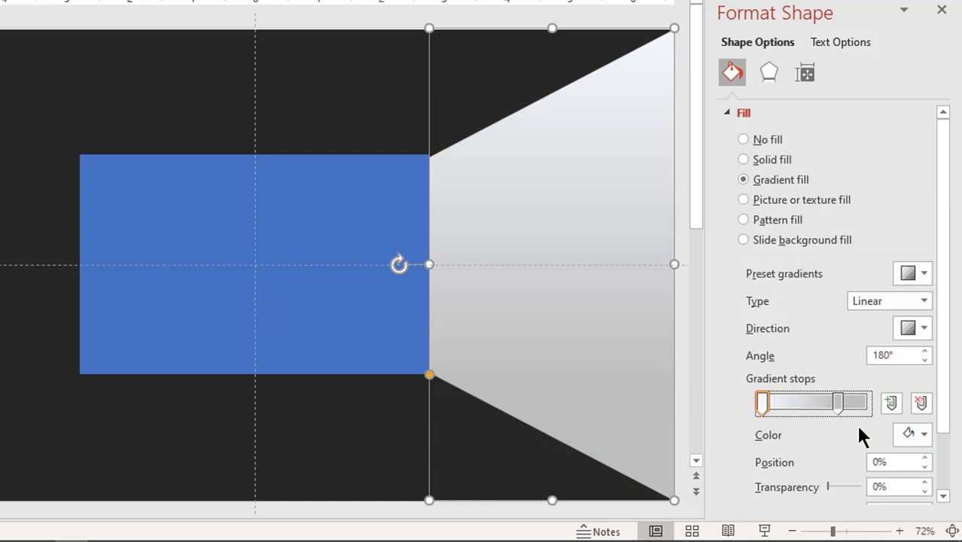
left_click(924, 434)
left_click(812, 240)
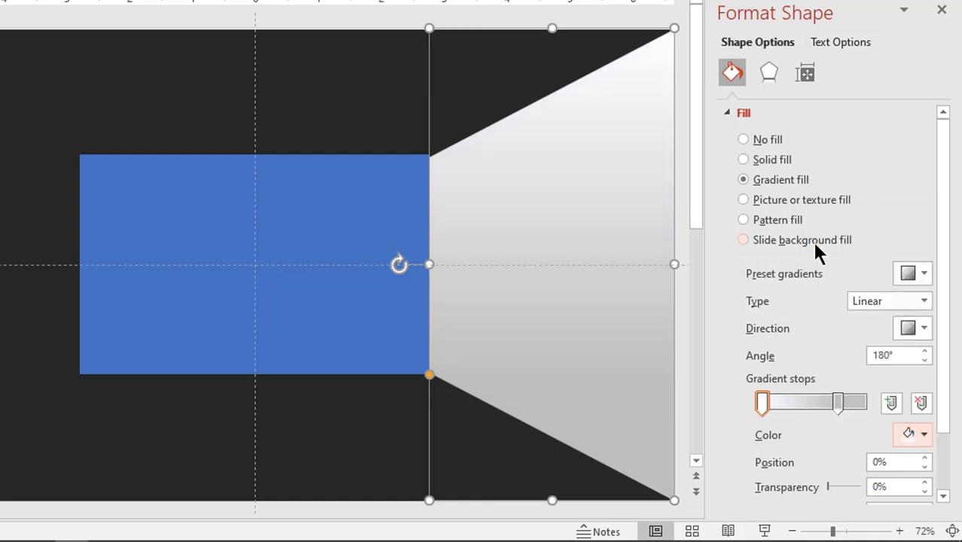
left_click(924, 351)
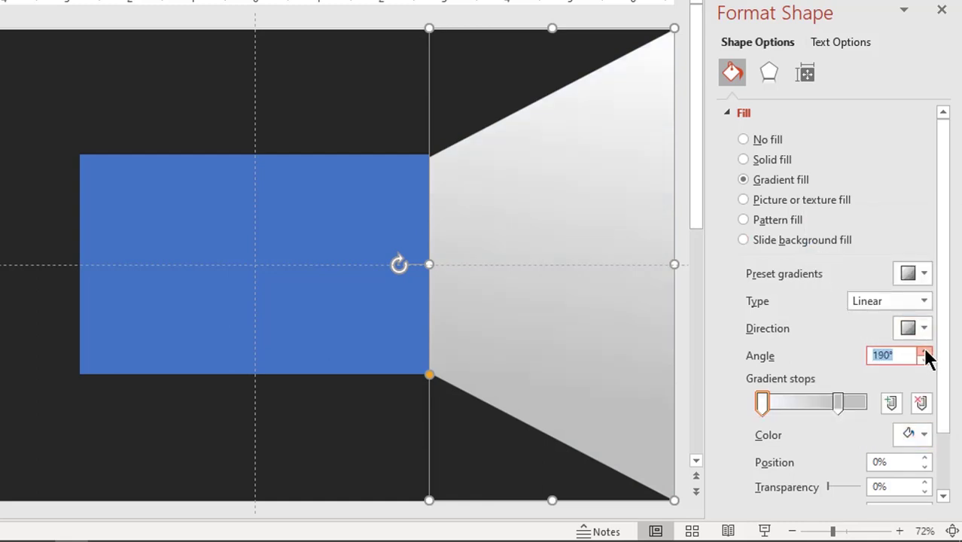
left_click(925, 351)
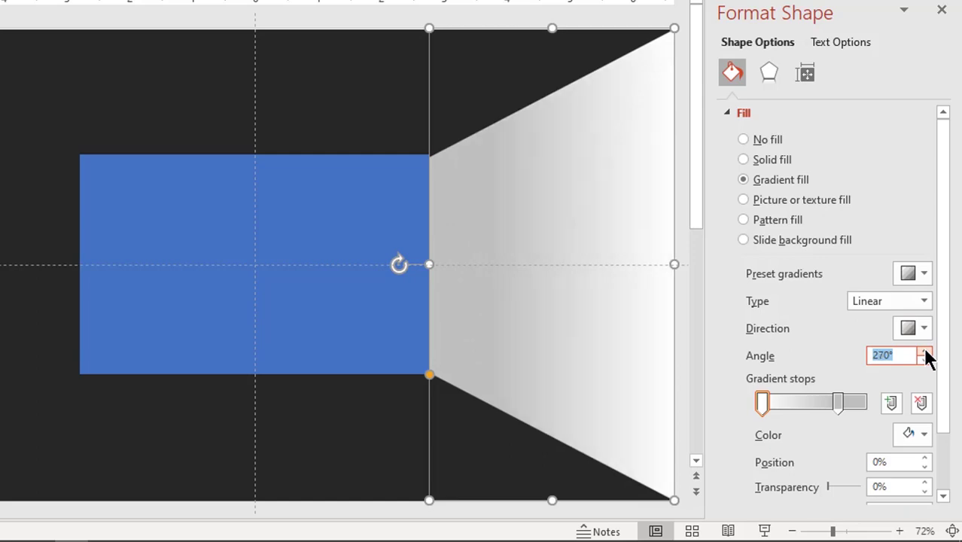
left_click_drag(839, 402, 852, 401)
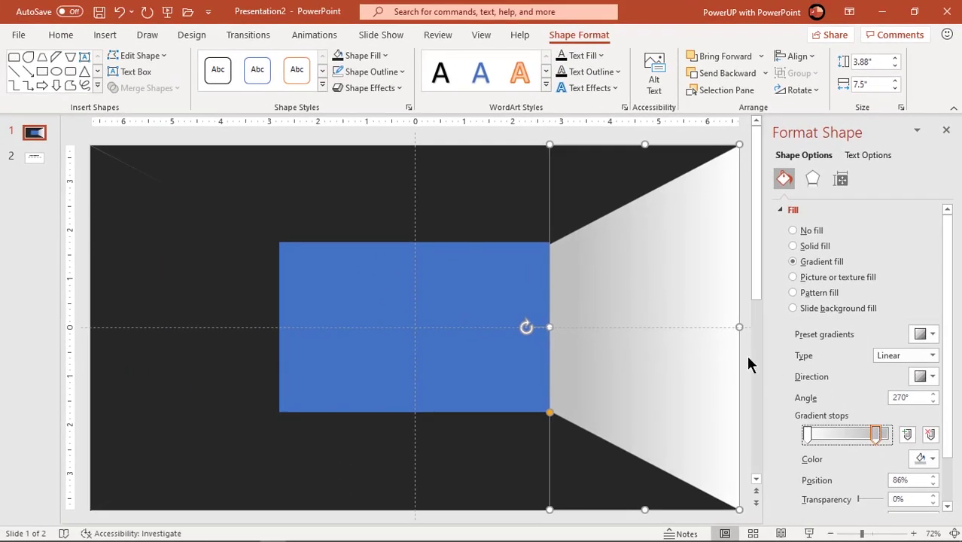
Step: Format-paint the right wall's gradient onto the ceiling, left wall and floor
left_click(734, 312)
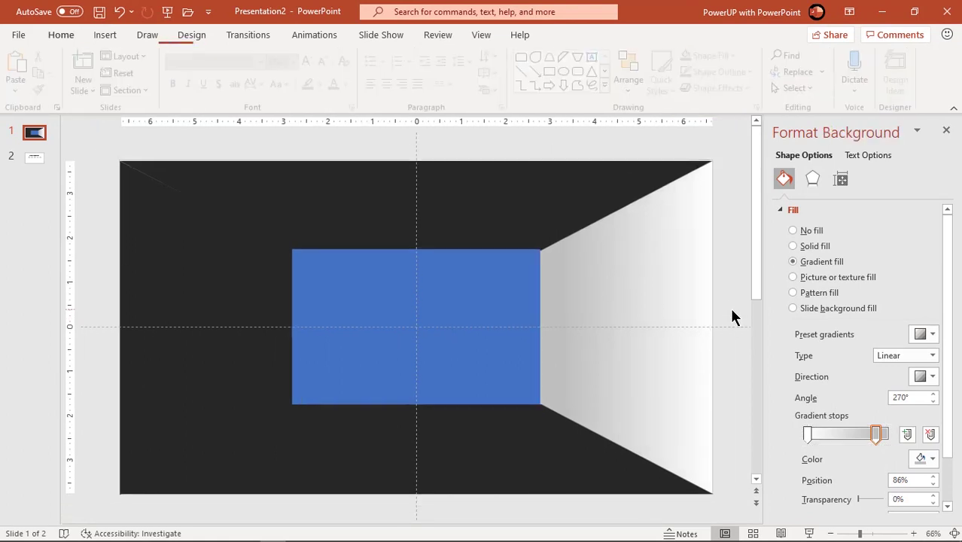
left_click(632, 290)
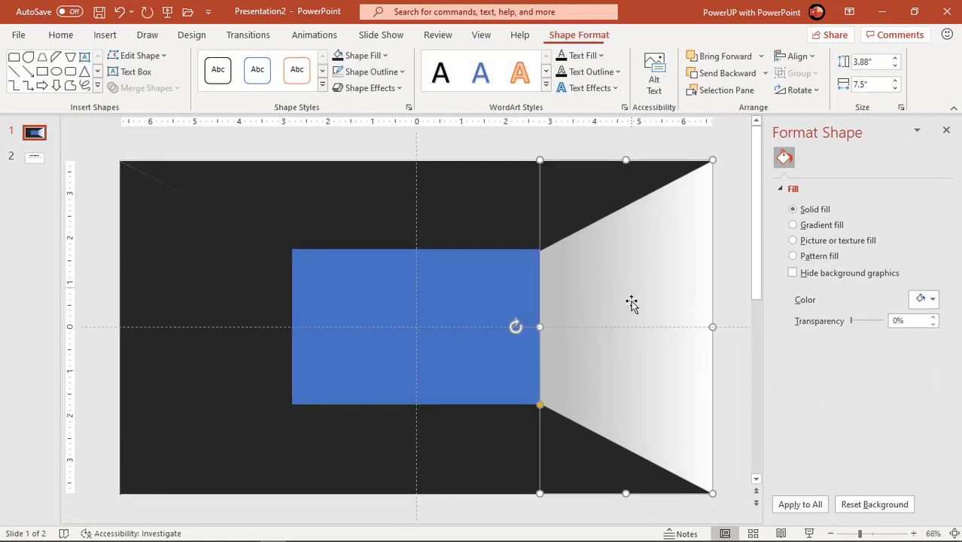
left_click(63, 38)
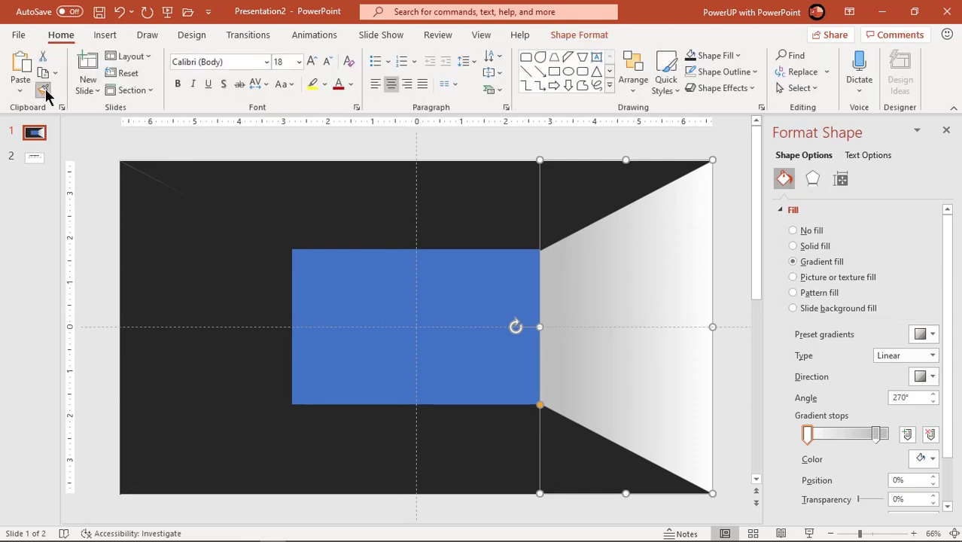
left_click(336, 200)
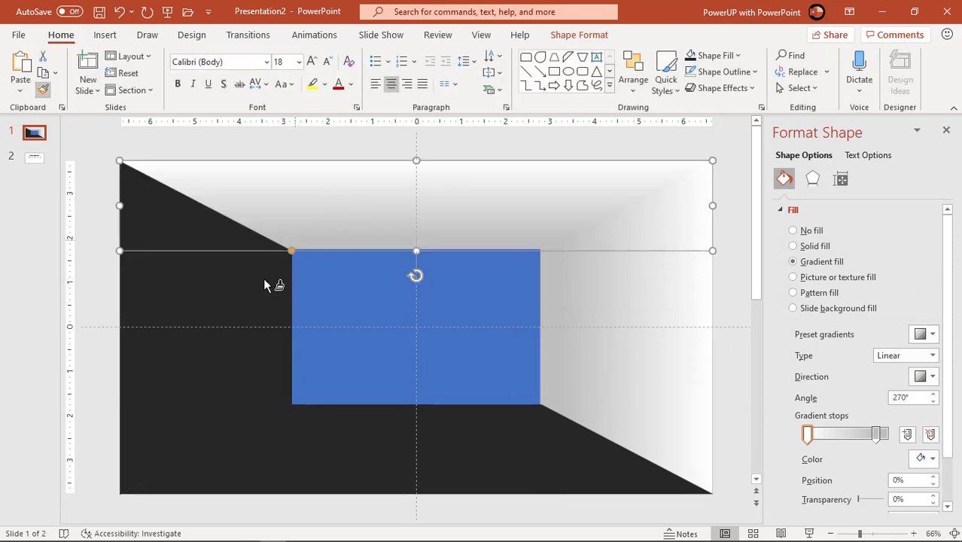
left_click(237, 310)
left_click(387, 436)
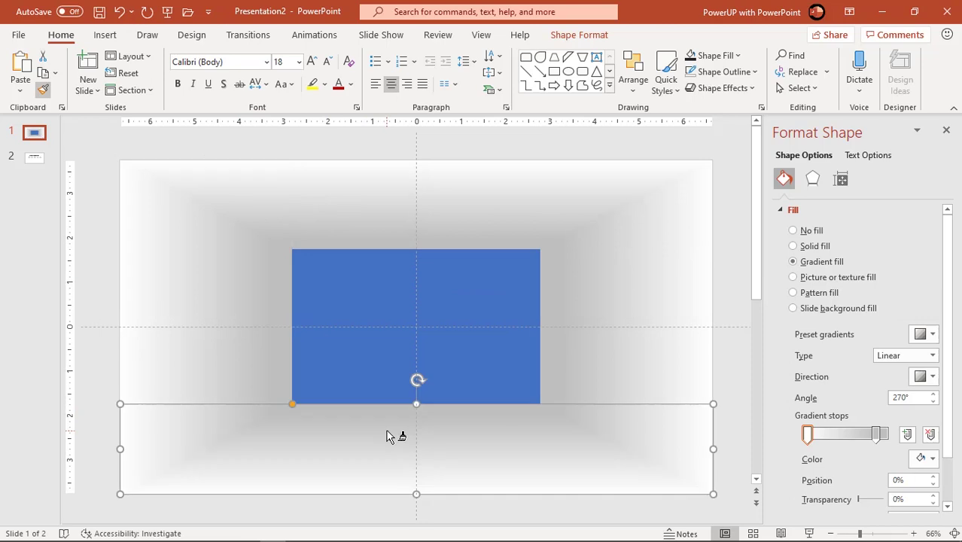
Step: Give the back wall a radial gradient from centre with the outer stop at 100%
left_click(484, 412)
left_click(486, 351)
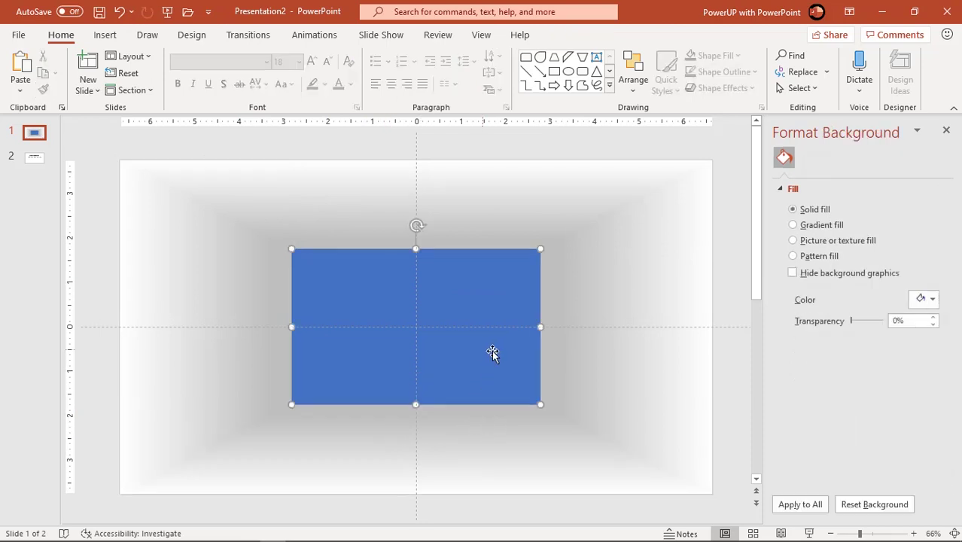
left_click(842, 264)
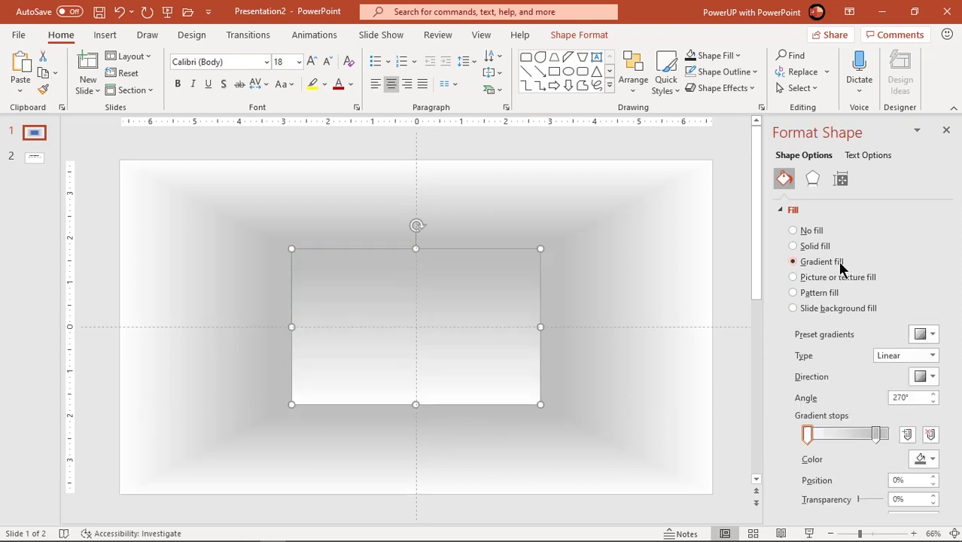
left_click(934, 355)
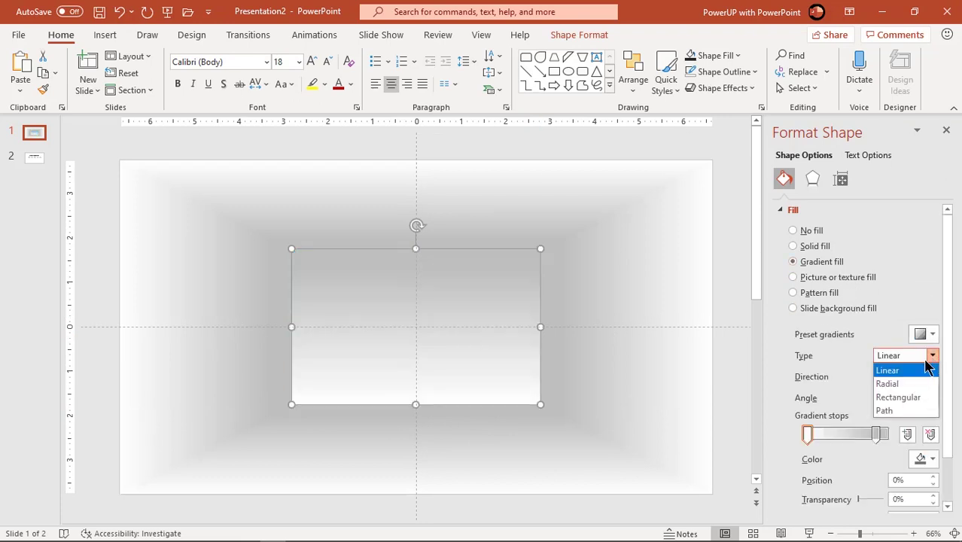
left_click(901, 384)
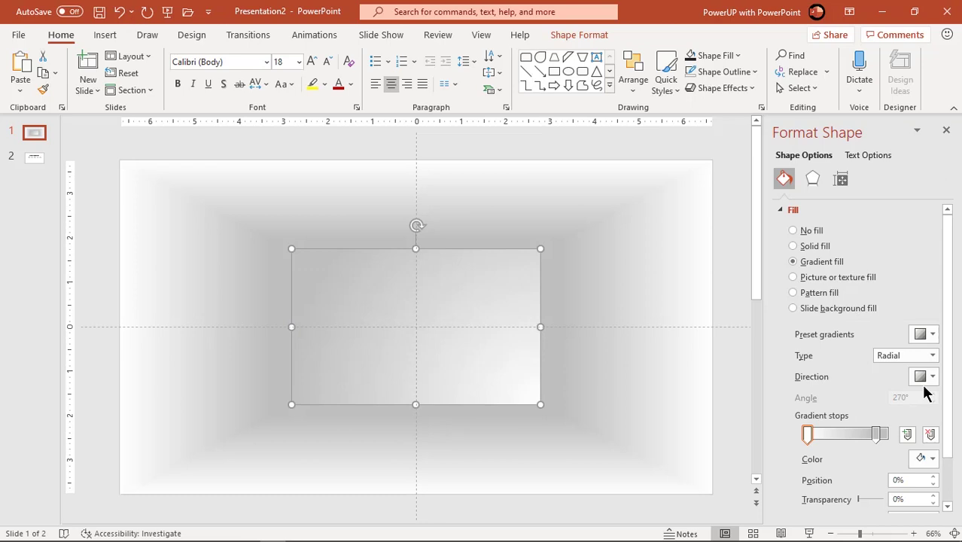
left_click(927, 377)
left_click(885, 403)
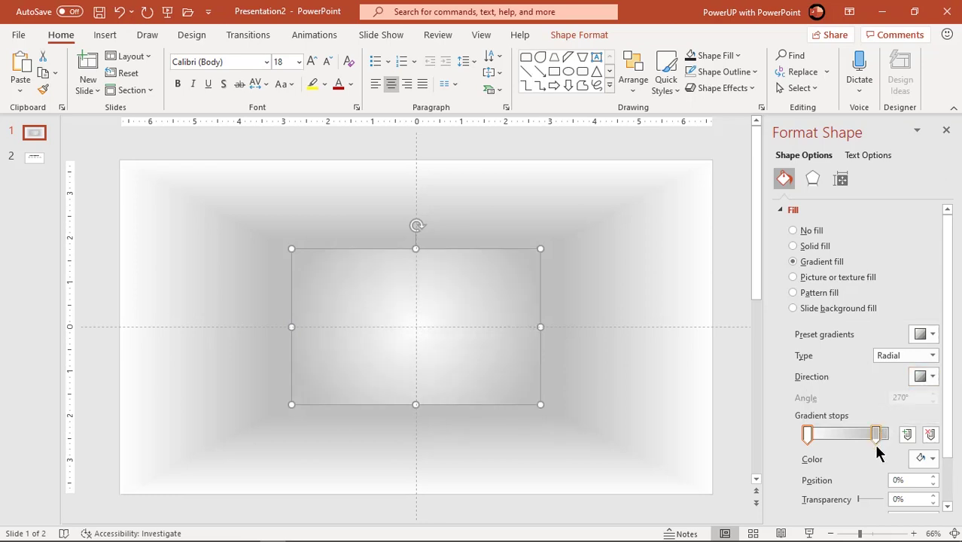
left_click_drag(878, 441, 889, 442)
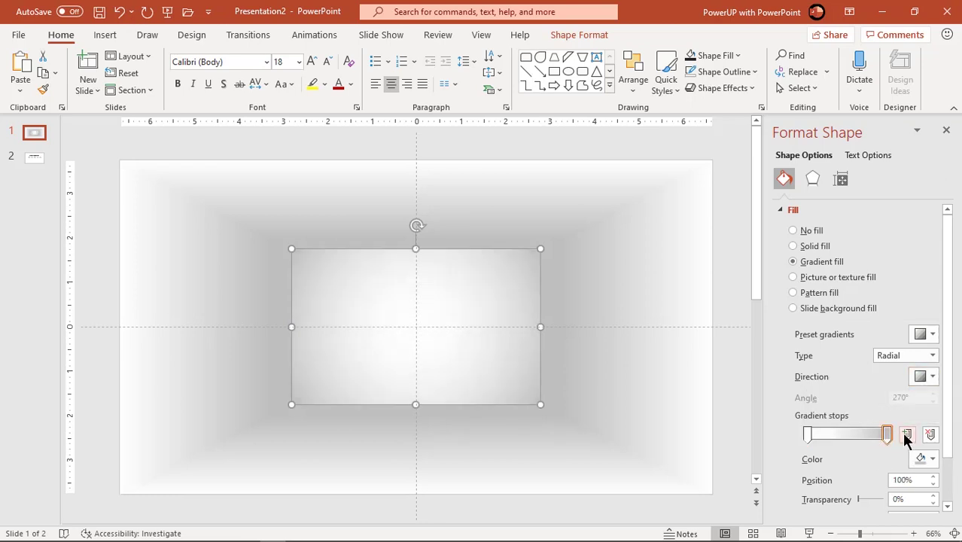
left_click(737, 365)
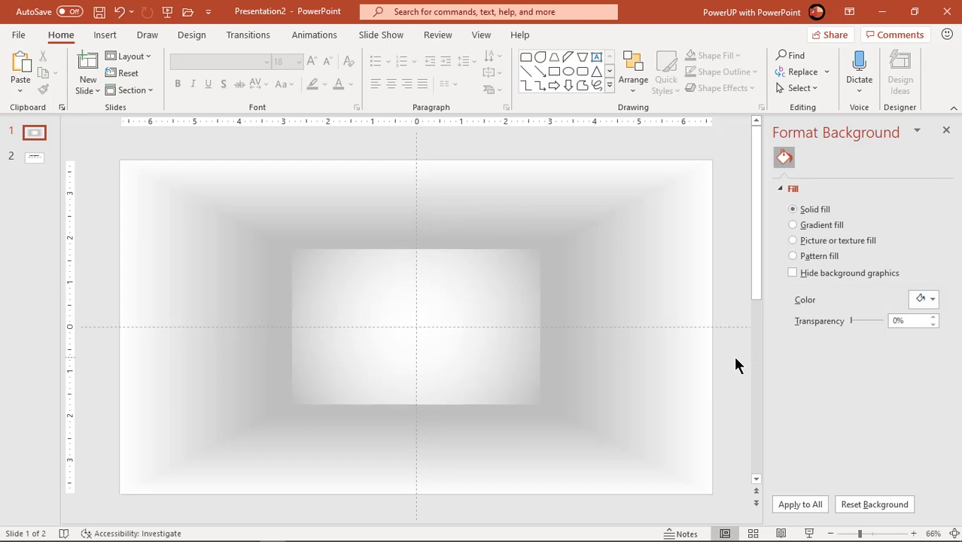
left_click(947, 131)
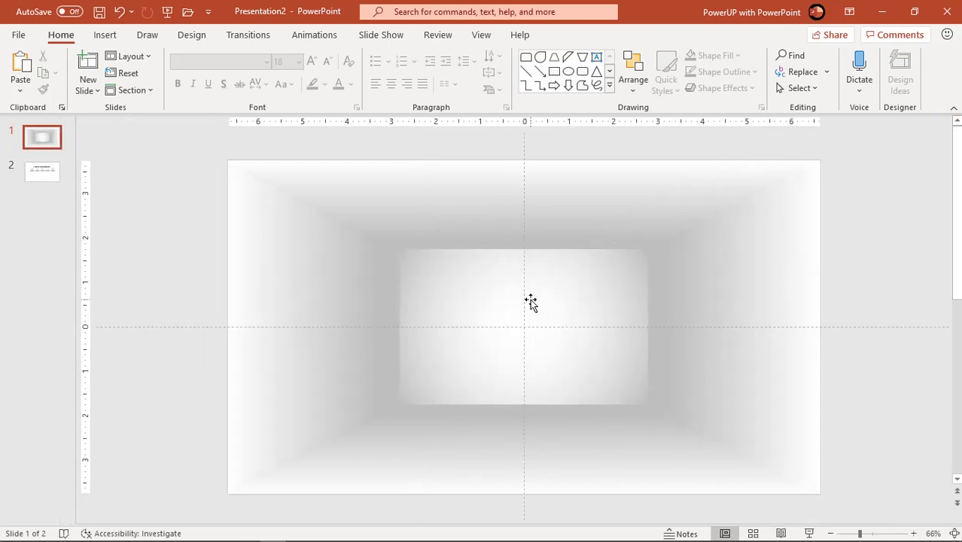
scroll(484, 344, "up", 1, "ctrl")
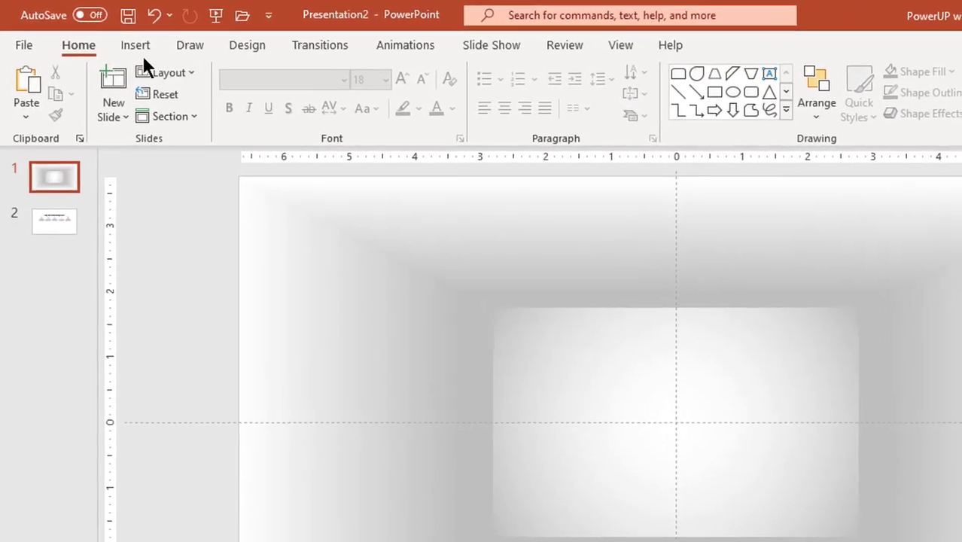
Step: Draw a 0.49-inch rounded square below the back wall's centre with no outline and dark grey fill
left_click(141, 51)
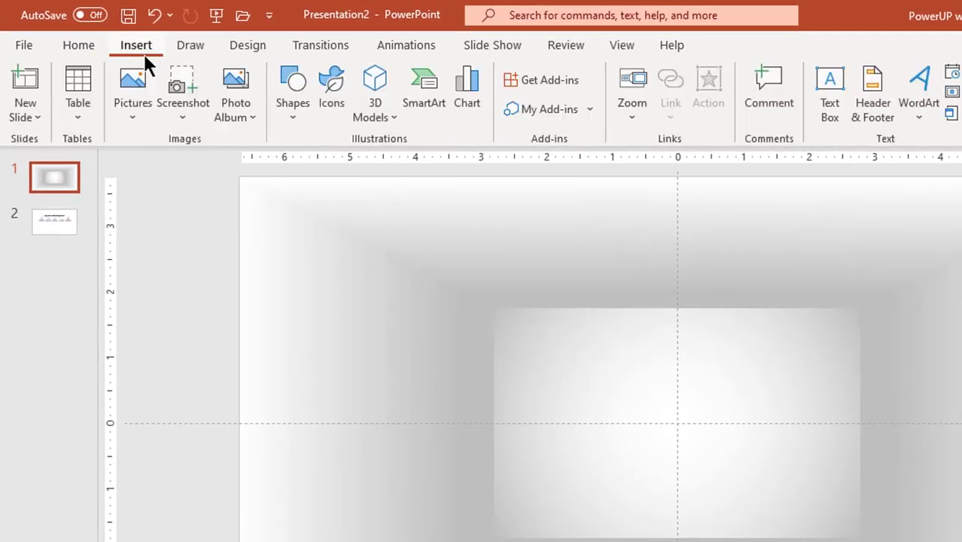
left_click(280, 121)
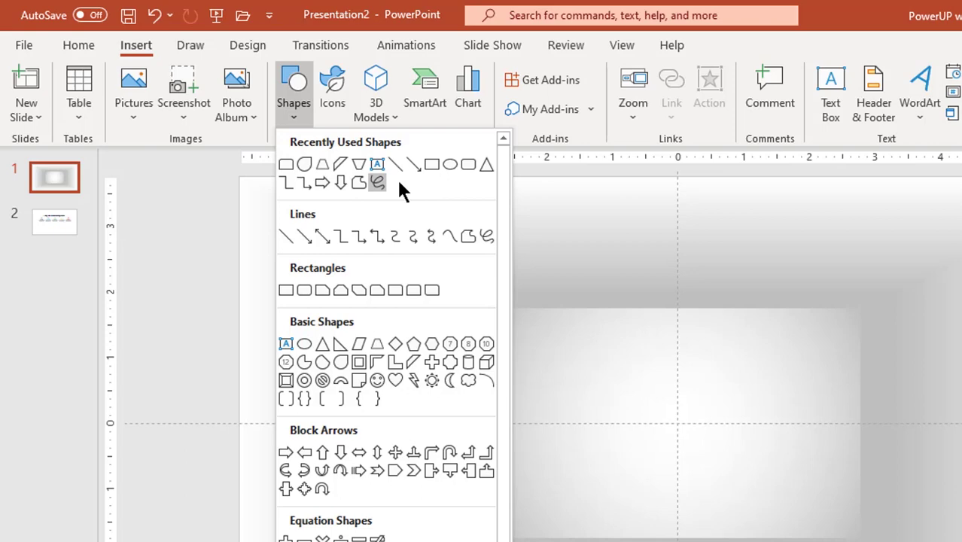
left_click(467, 165)
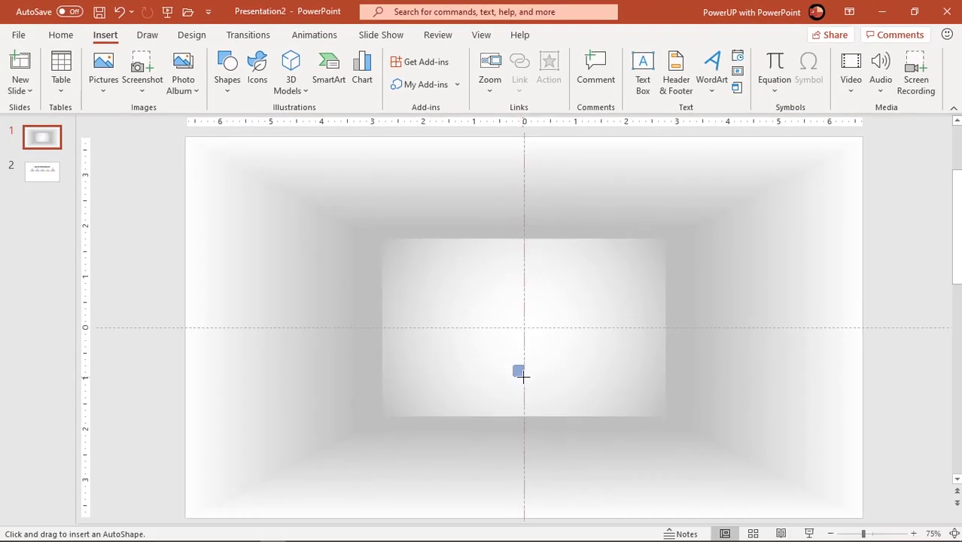
mouse_move(524, 376)
left_mouse_down()
mouse_move(537, 388)
mouse_move(527, 390)
left_mouse_up()
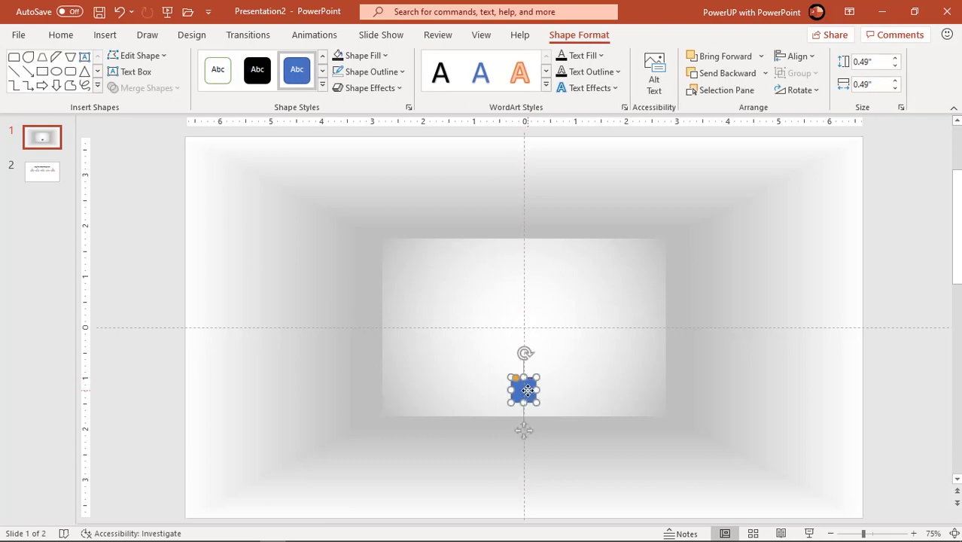
left_click(384, 71)
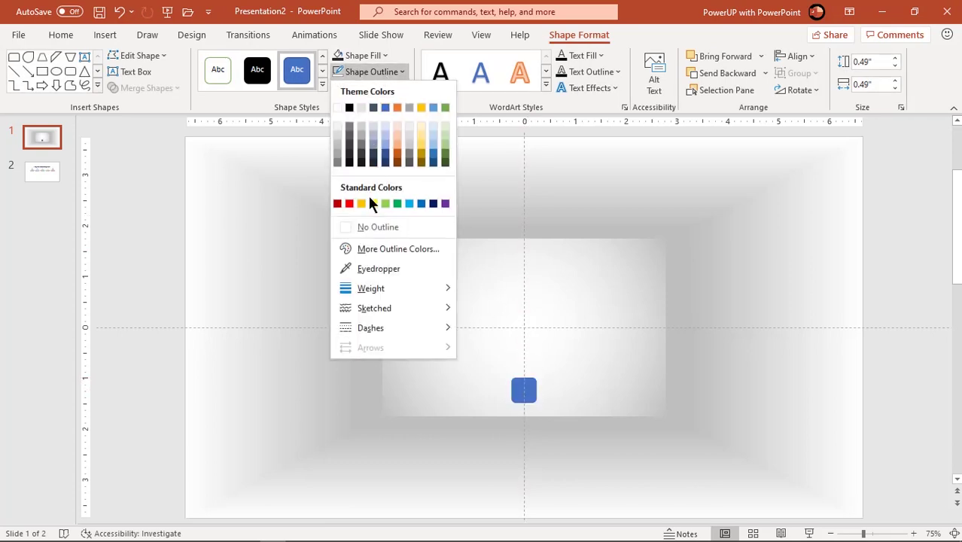
left_click(369, 225)
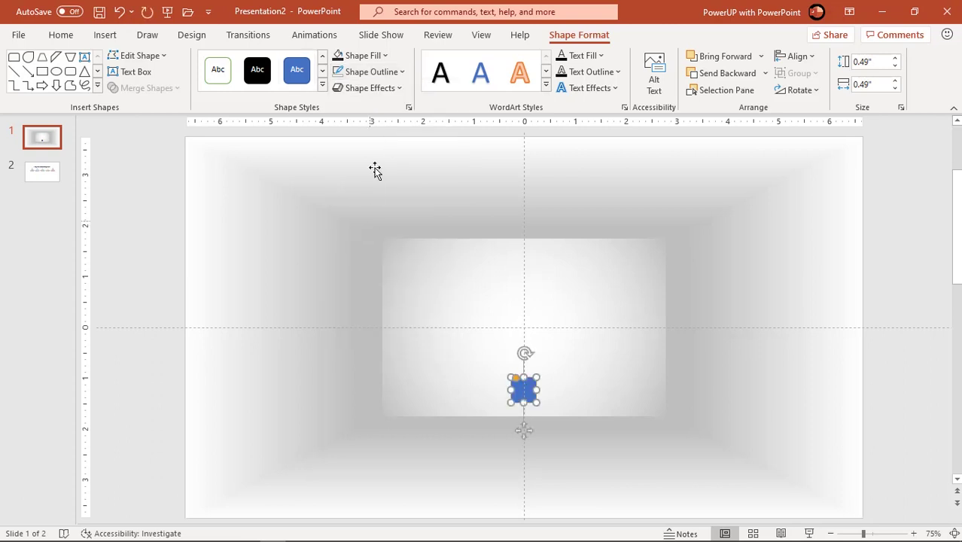
left_click(377, 56)
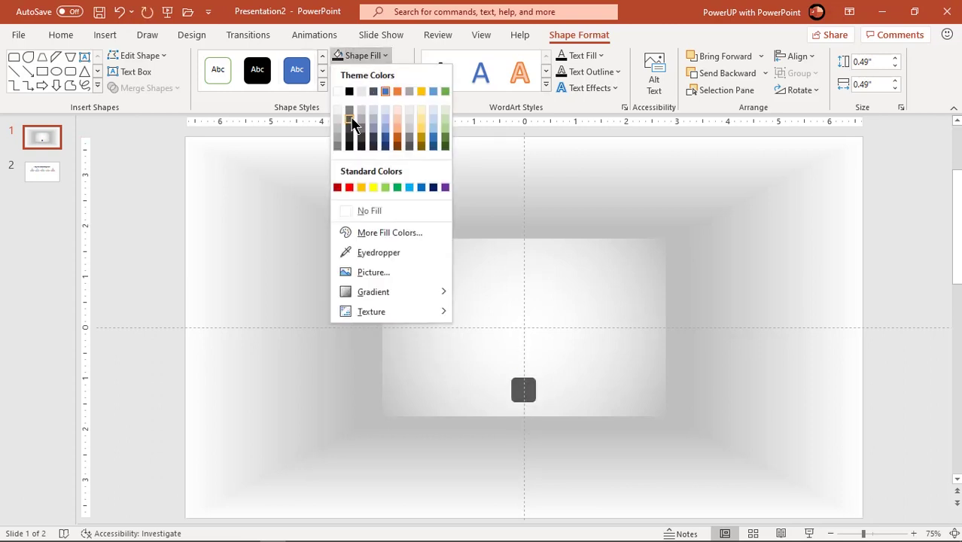
left_click(351, 112)
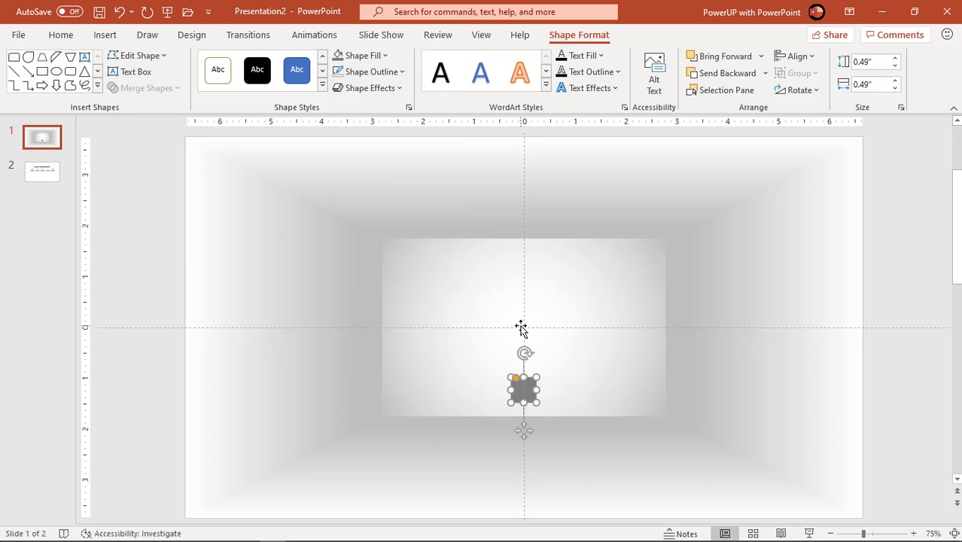
Step: Copy the dark grey square to make five and distribute them evenly in a horizontal row
left_click_drag(525, 389, 505, 397)
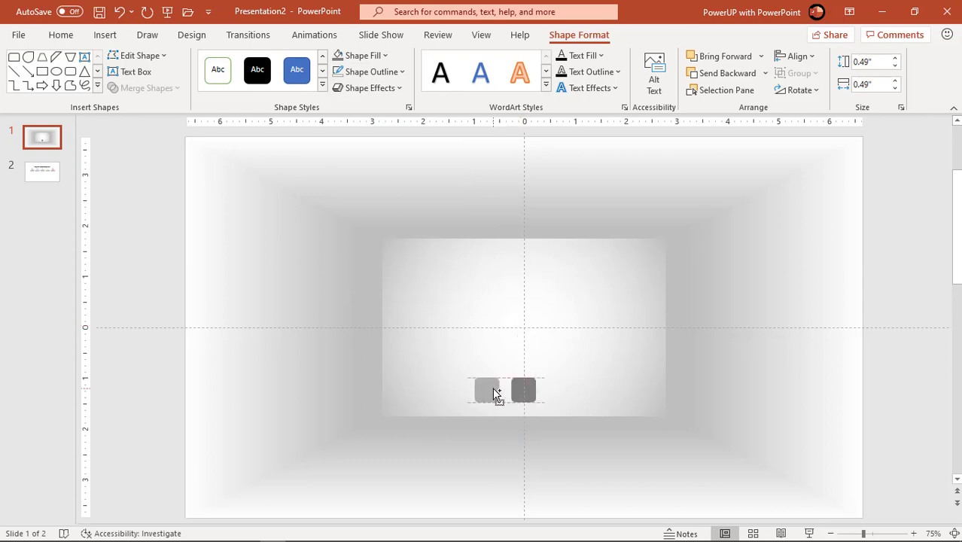
mouse_move(492, 387)
left_mouse_down()
mouse_move(454, 392)
mouse_move(595, 390)
left_mouse_up()
left_click(486, 390, "shift")
left_click(521, 391, "shift")
left_click(488, 392, "shift")
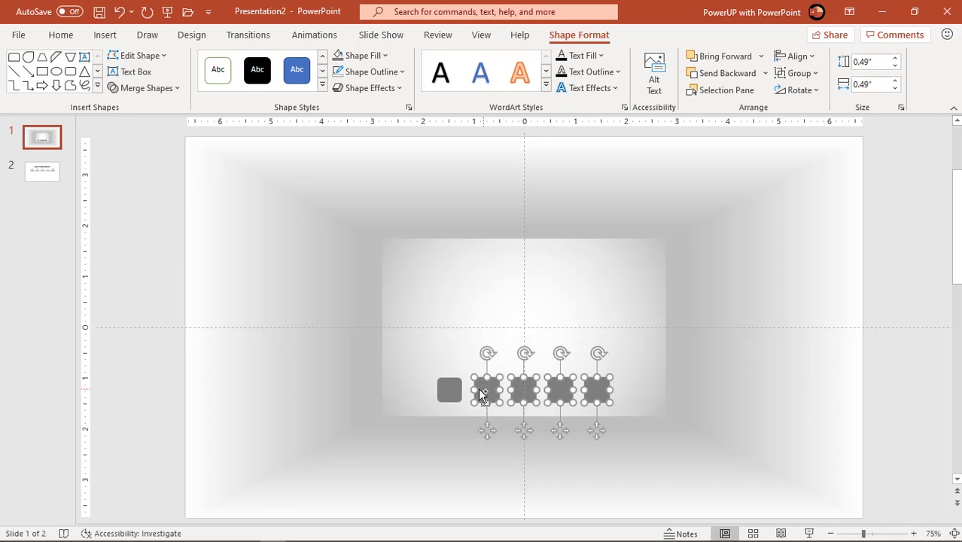
left_click(450, 390, "shift")
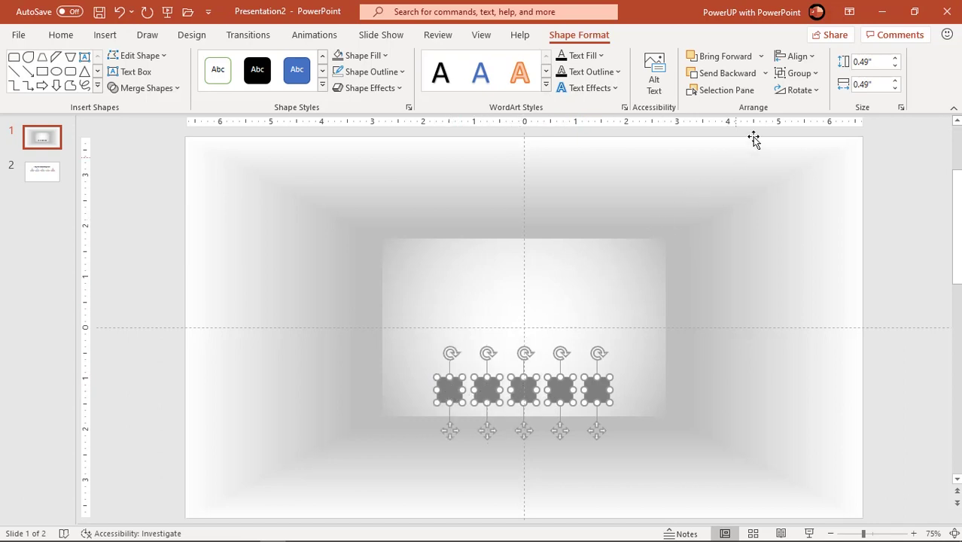
left_click(805, 59)
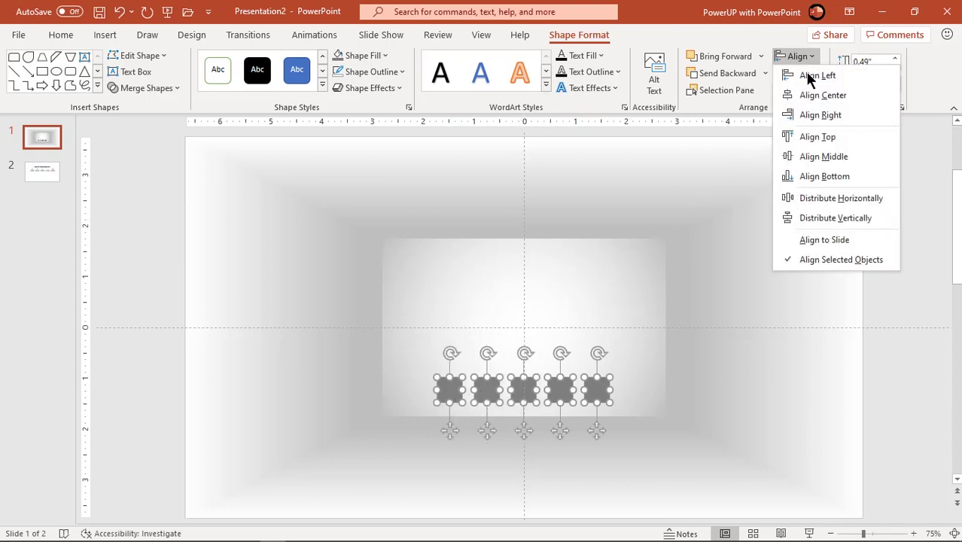
left_click(804, 198)
left_click(889, 271)
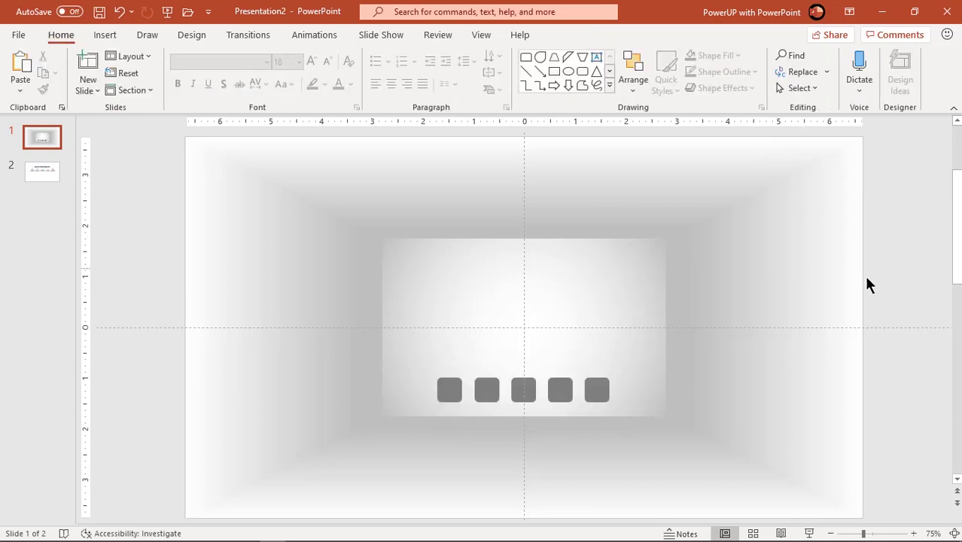
left_click(449, 393)
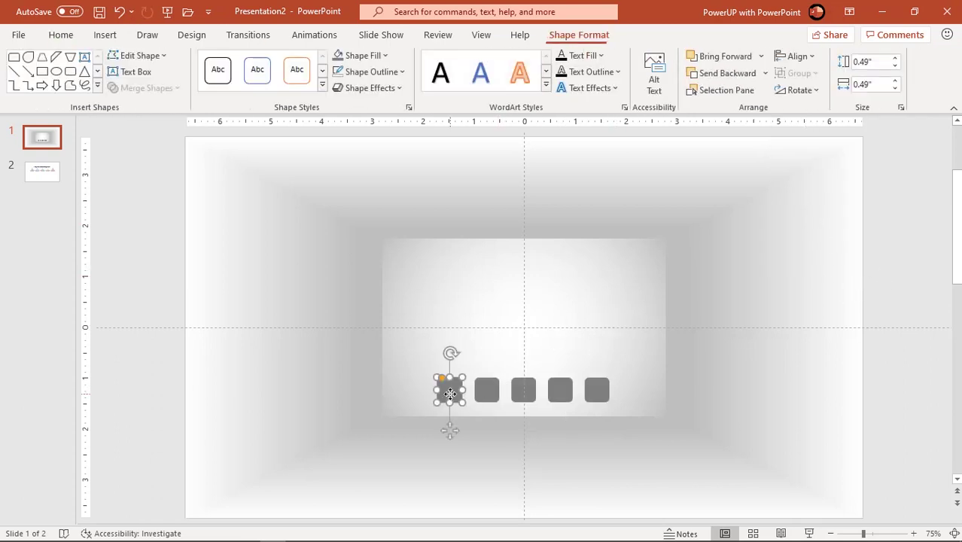
scroll(450, 393, "up", 1)
scroll(450, 394, "up", 2)
Step: Draw a small circle inside the first grey square and colour it purple
scroll(459, 395, "up", 1)
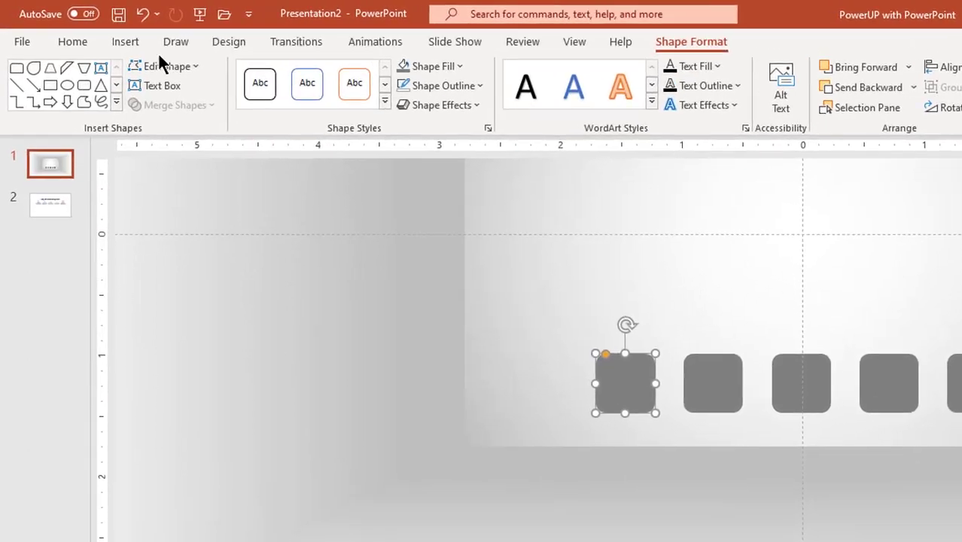
left_click(108, 35)
left_click(278, 106)
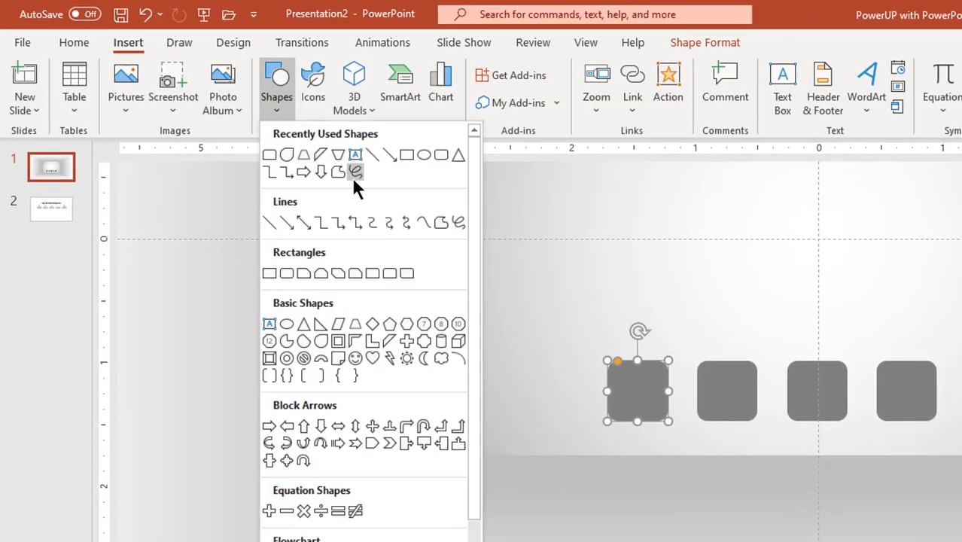
left_click(424, 156)
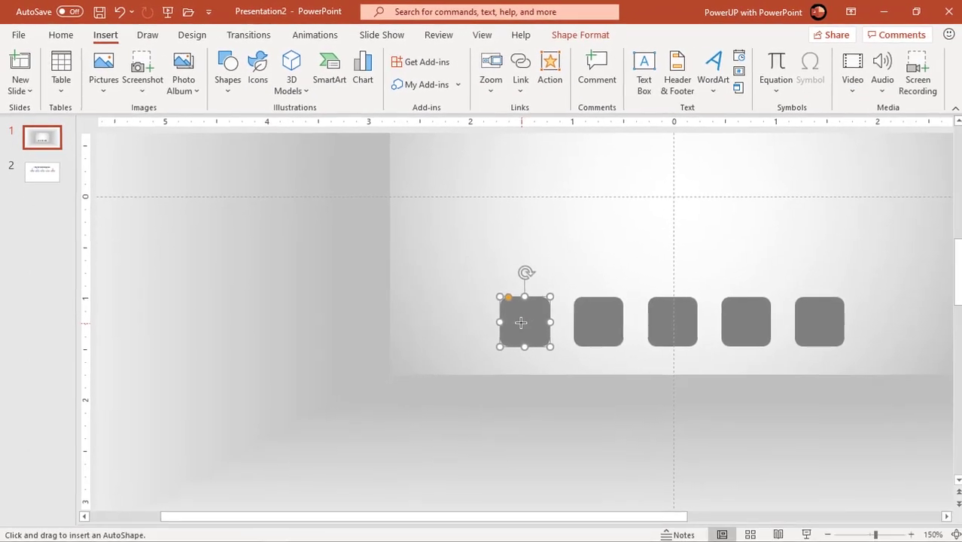
mouse_move(514, 311)
left_mouse_down()
mouse_move(537, 334)
mouse_move(525, 323)
left_mouse_up()
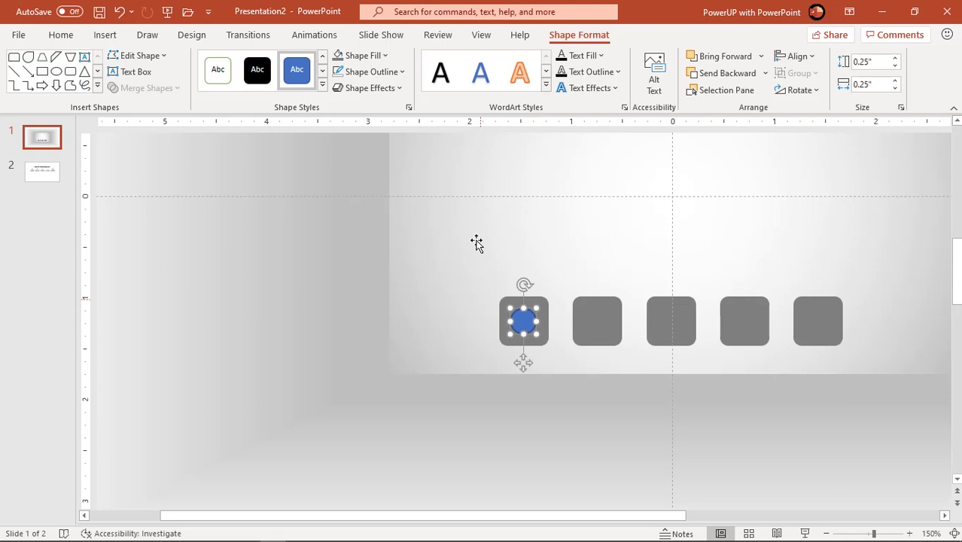
left_click(380, 55)
left_click(445, 187)
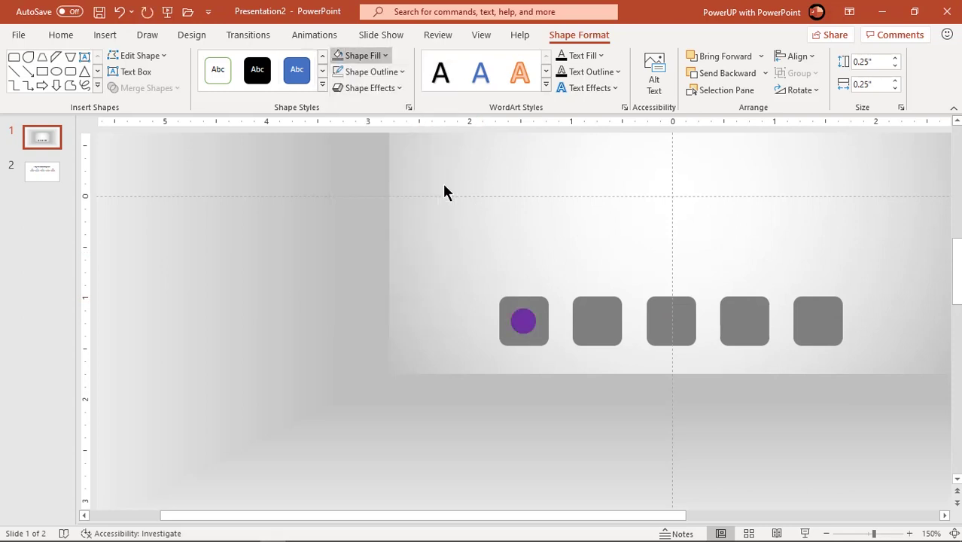
Step: Copy the circle into the other squares, colouring them blue, green, yellow and red
left_click_drag(527, 326, 601, 333, "ctrl")
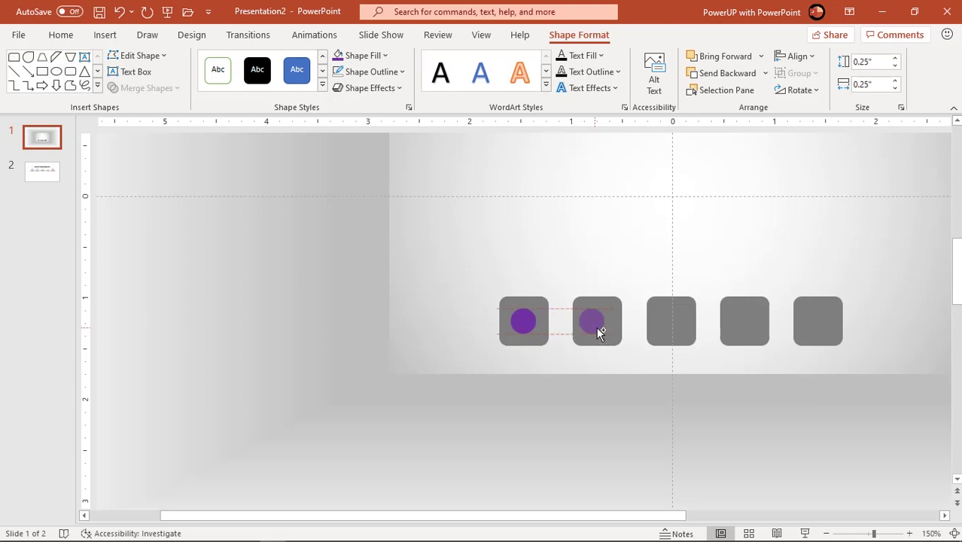
left_click(380, 56)
left_click(420, 186)
left_click_drag(592, 323, 675, 330, "ctrl")
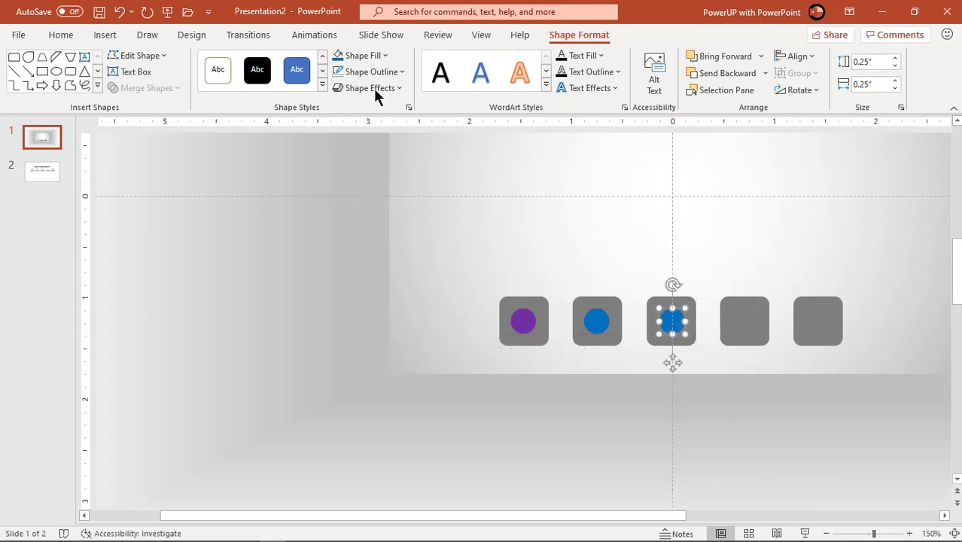
left_click(375, 56)
left_click(397, 188)
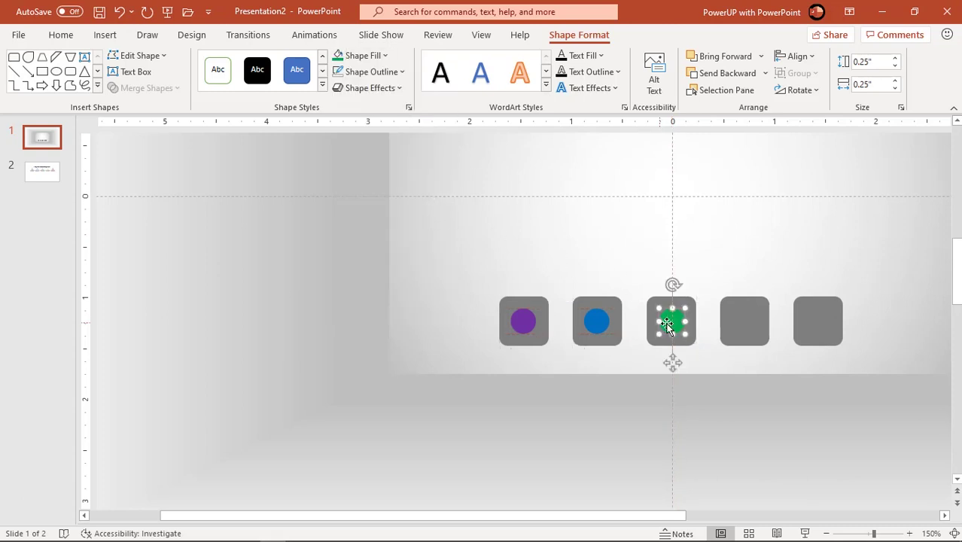
left_click_drag(673, 324, 820, 336, "ctrl")
left_click(370, 56)
left_click(374, 187)
left_click(369, 56)
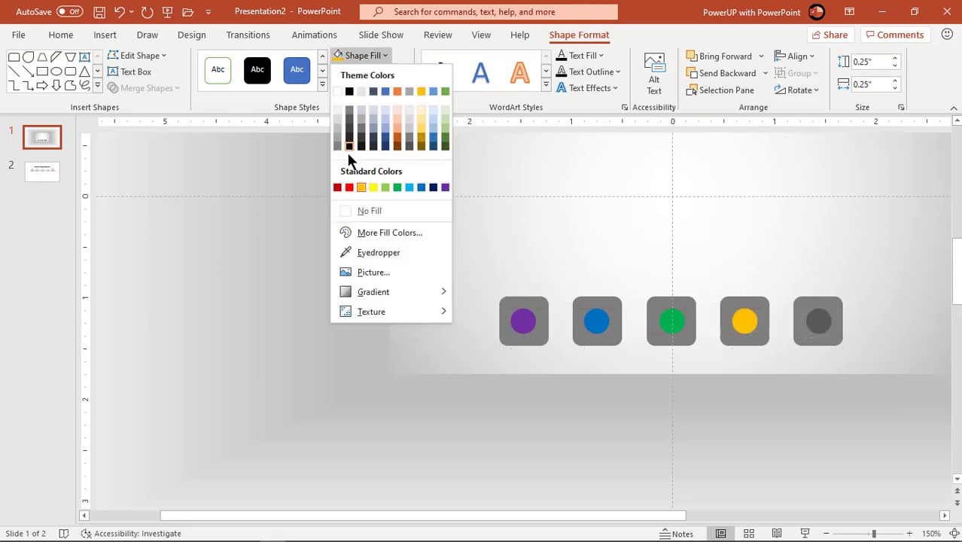
left_click(338, 187)
scroll(475, 309, "down", 3, "ctrl")
scroll(473, 302, "down", 4, "ctrl")
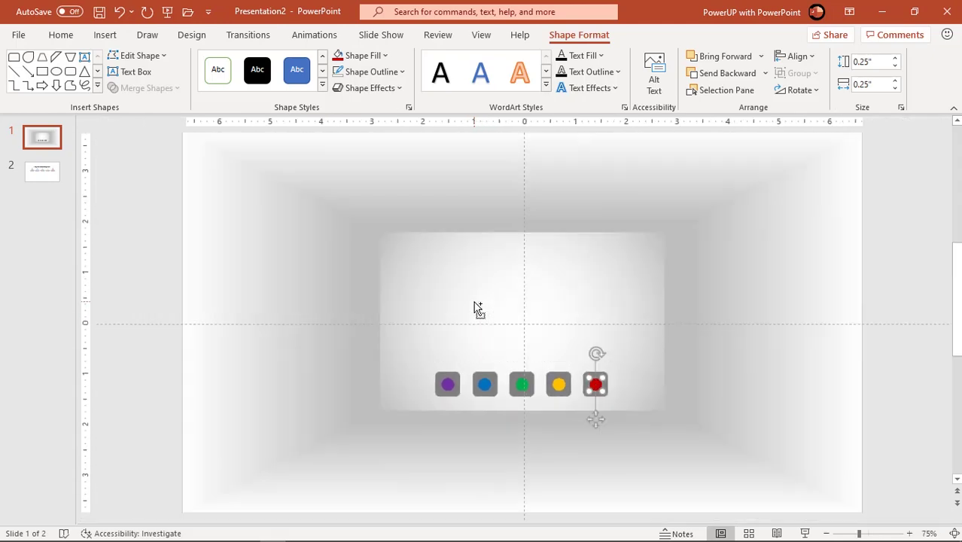
Step: Draw a straight vertical line rising from the purple dot in the leftmost switch box
left_click(889, 362)
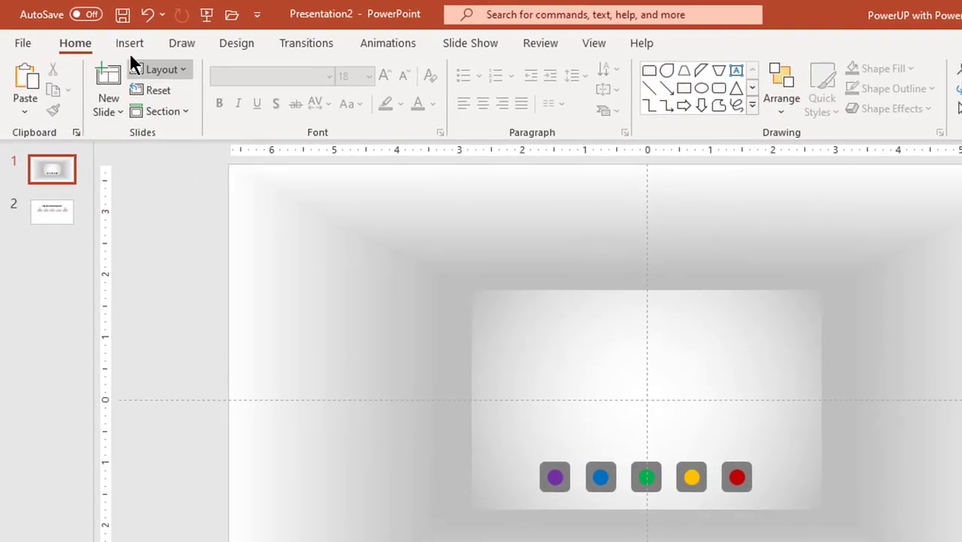
left_click(134, 51)
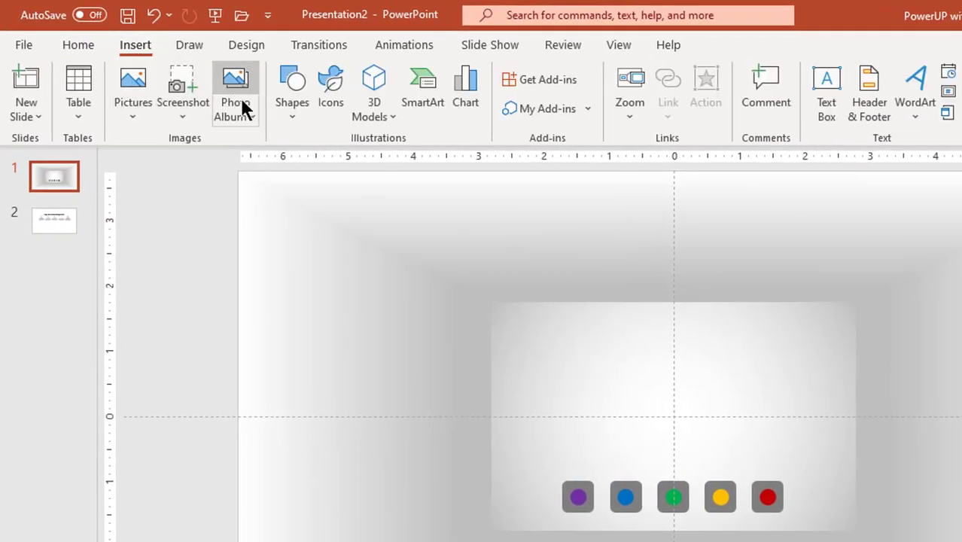
left_click(279, 117)
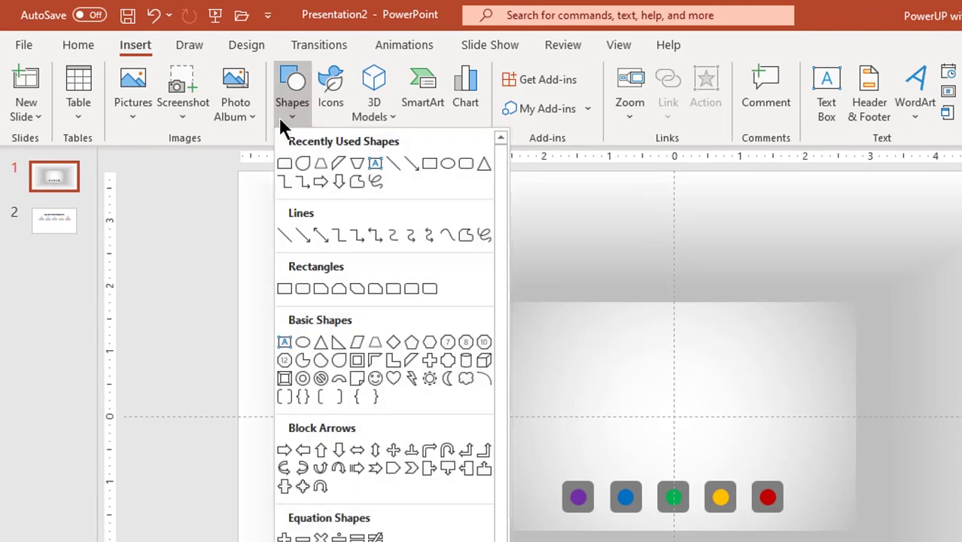
left_click(393, 164)
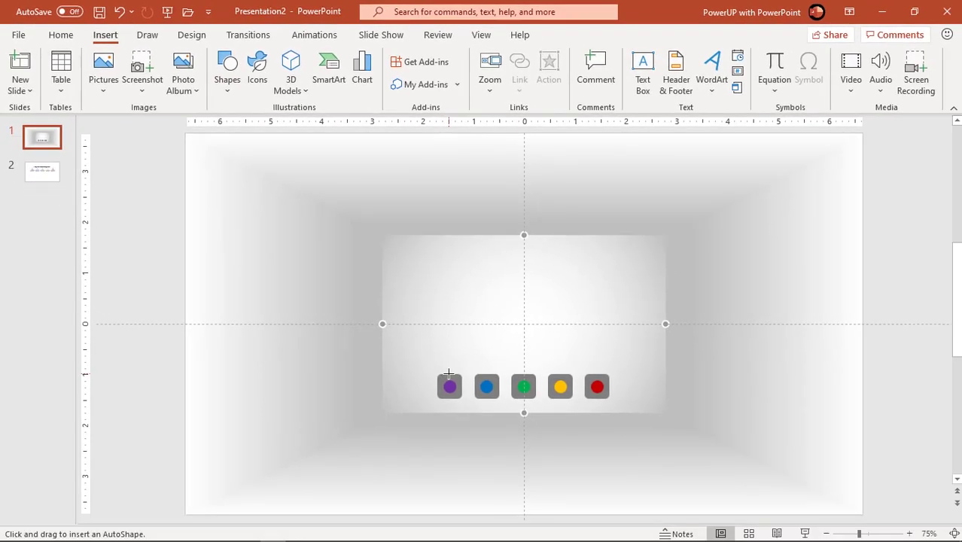
left_click_drag(449, 375, 442, 228)
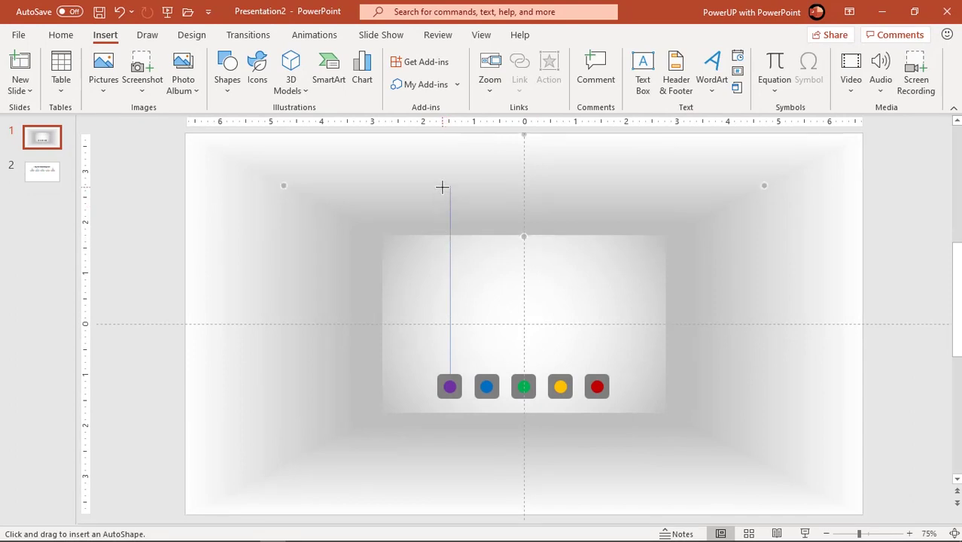
left_click_drag(442, 187, 443, 186)
Step: Give the vertical line a 3 pt purple outline and check its ends
left_click(380, 72)
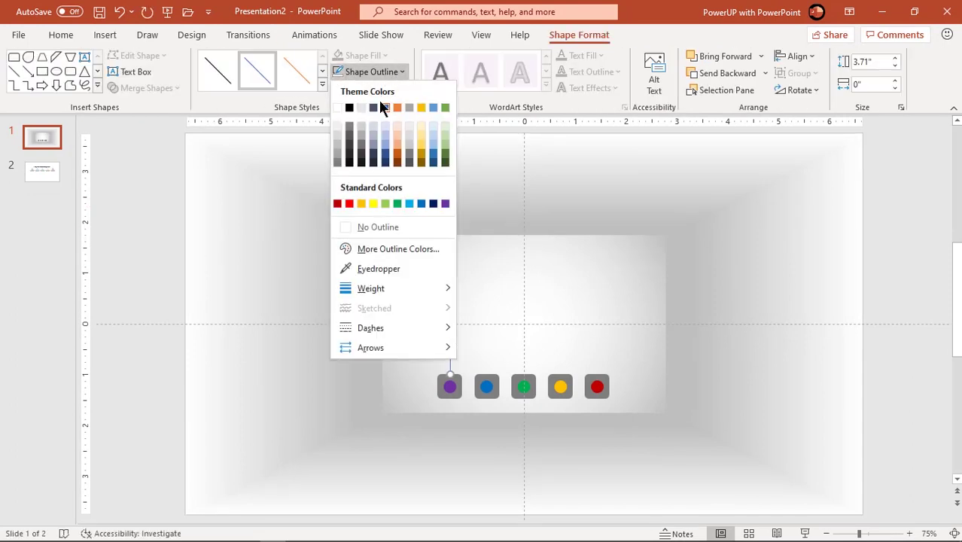
mouse_move(370, 288)
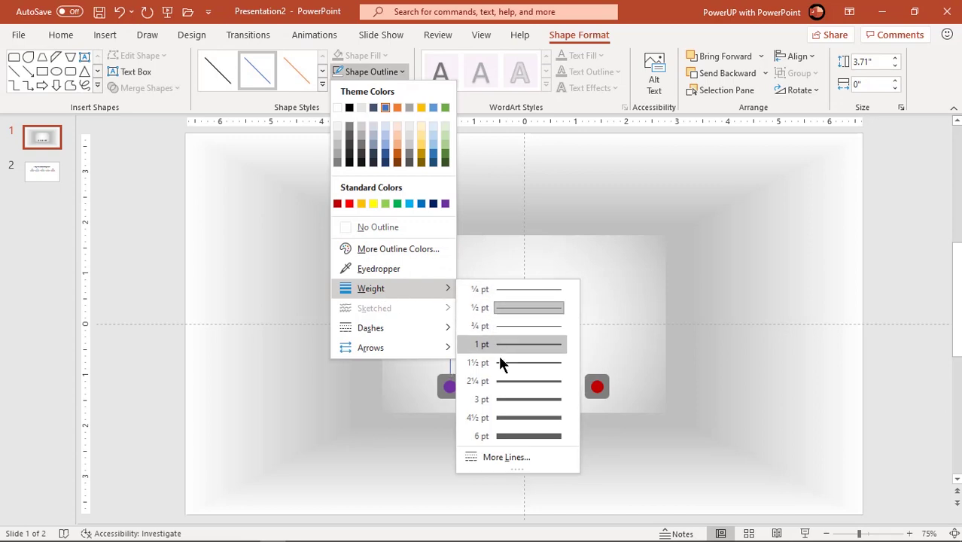
left_click(499, 398)
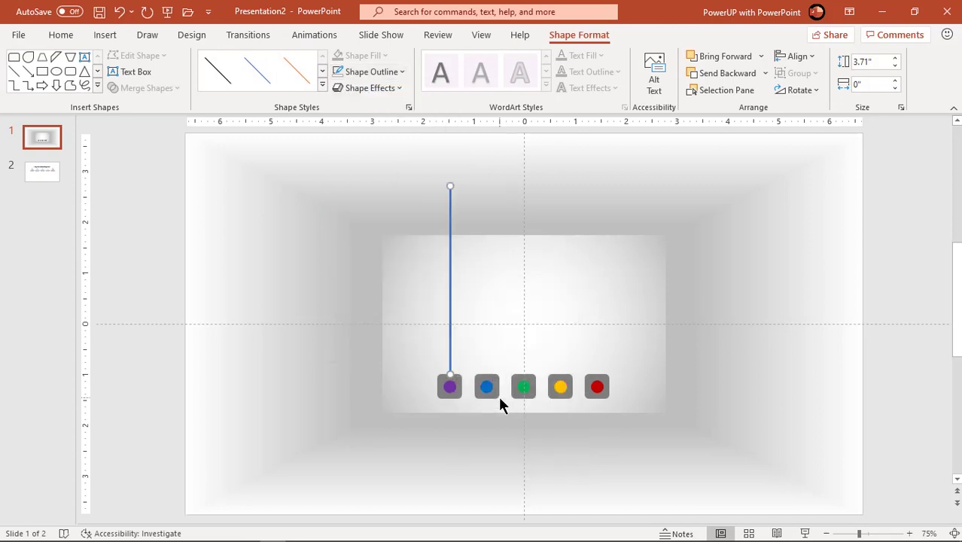
left_click(399, 73)
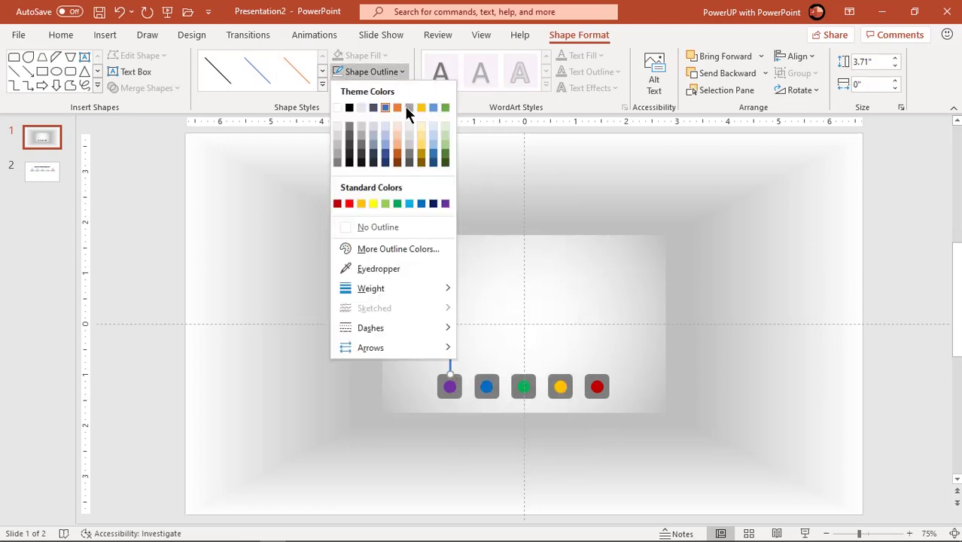
left_click(446, 203)
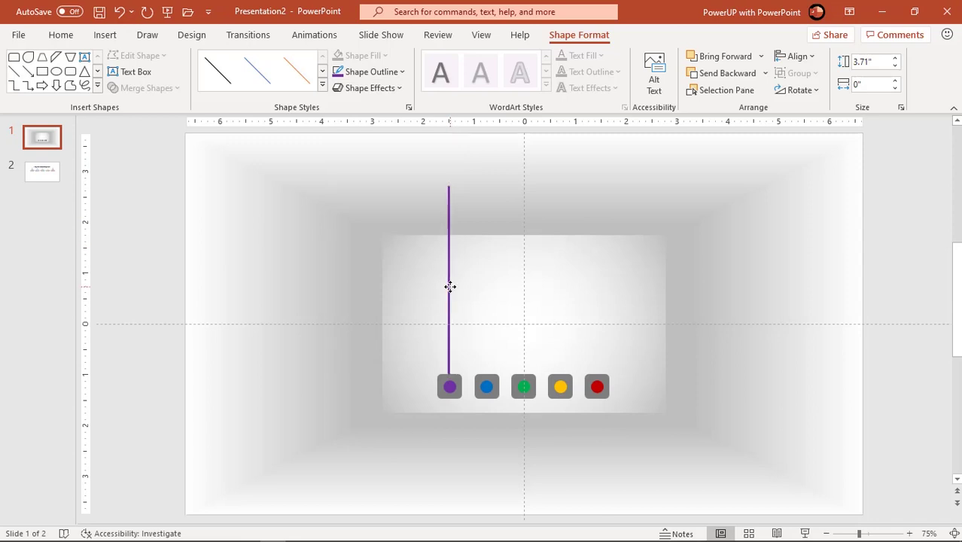
left_click(451, 289)
scroll(449, 369, "up", 5, "ctrl")
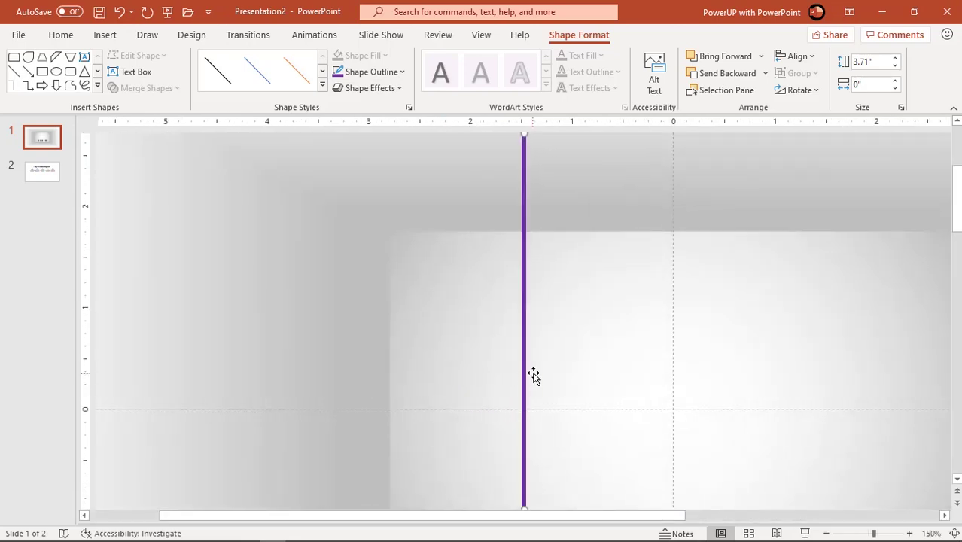
scroll(530, 384, "down", 1)
scroll(521, 392, "down", 3, "ctrl")
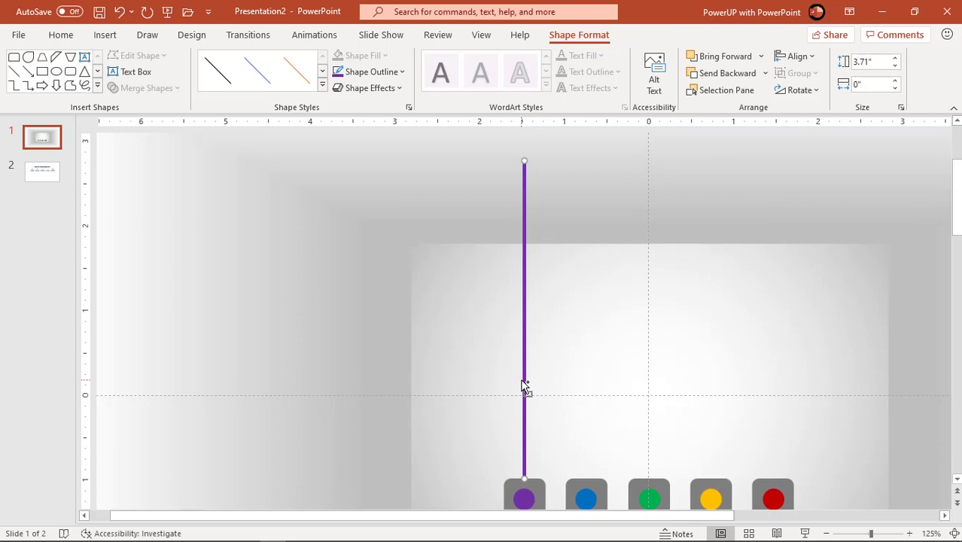
scroll(523, 386, "down", 2, "ctrl")
Step: Duplicate the purple line into a slanted segment angling up-left from its top
key("ctrl+d")
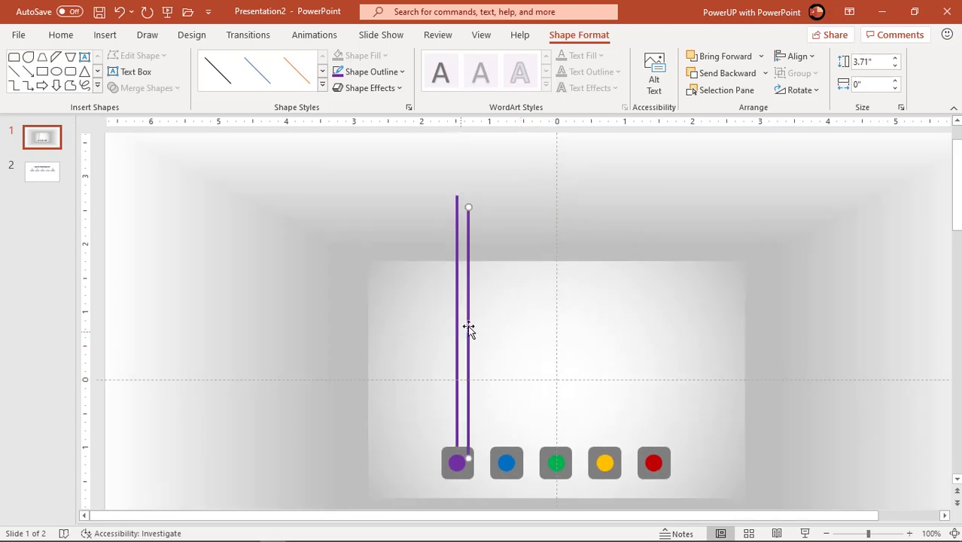
left_click_drag(469, 457, 363, 180)
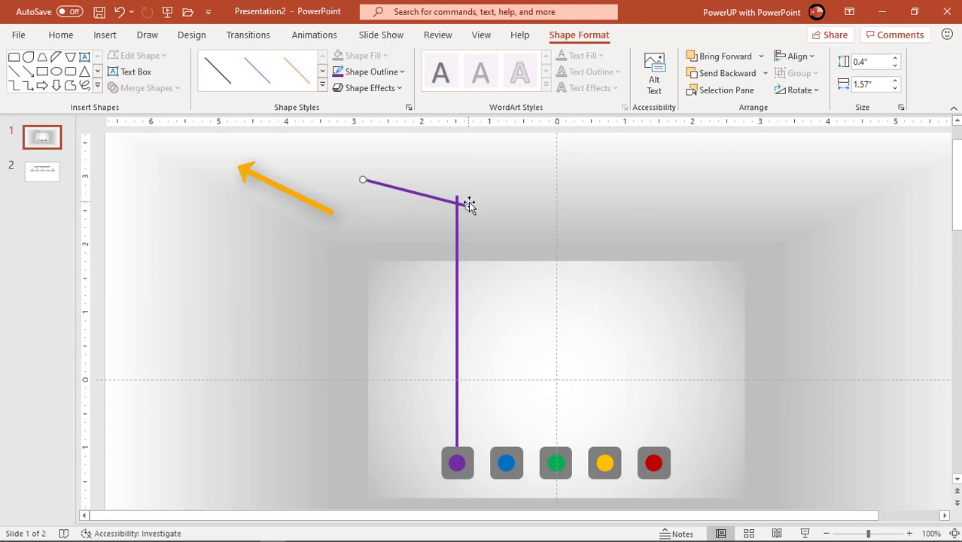
left_click_drag(469, 204, 457, 196)
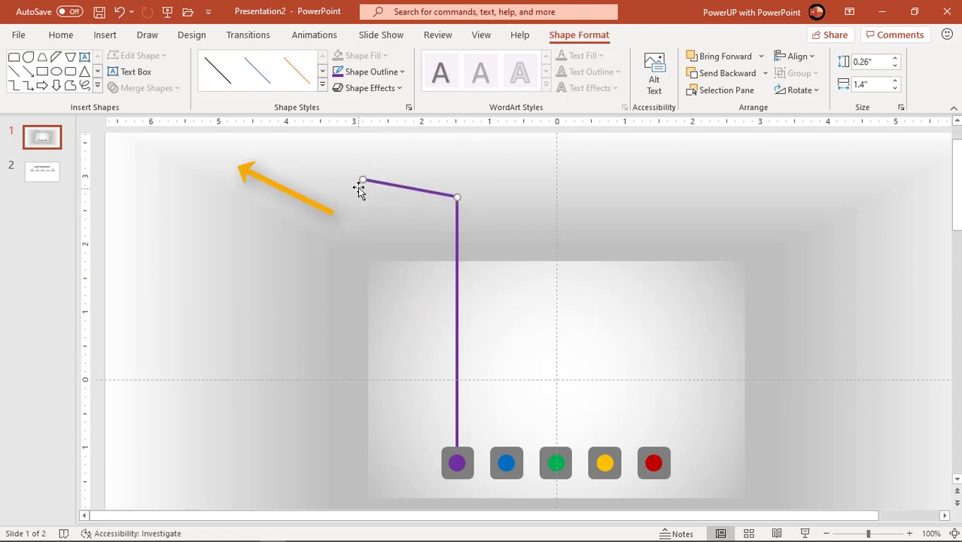
mouse_move(364, 181)
left_mouse_down()
mouse_move(377, 161)
mouse_move(394, 177)
left_mouse_up()
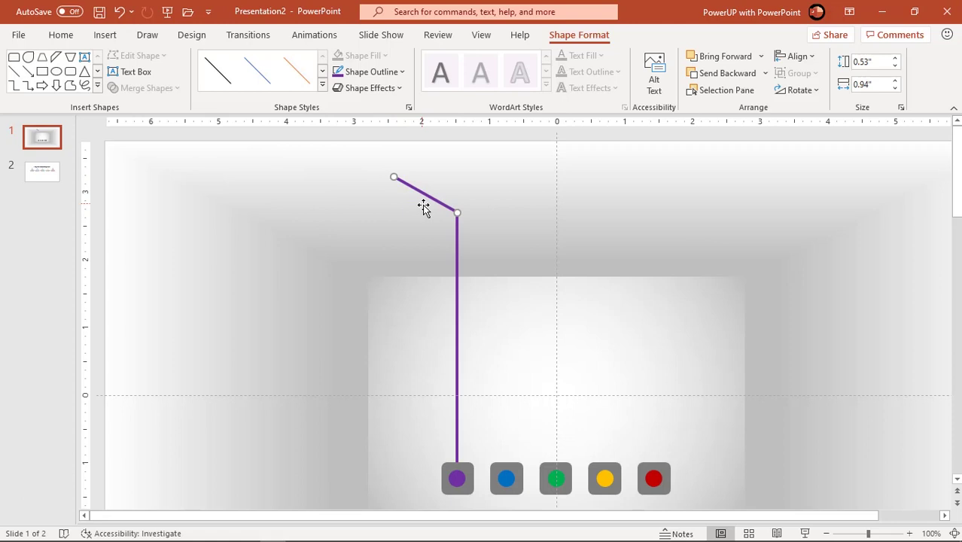
left_click(432, 146)
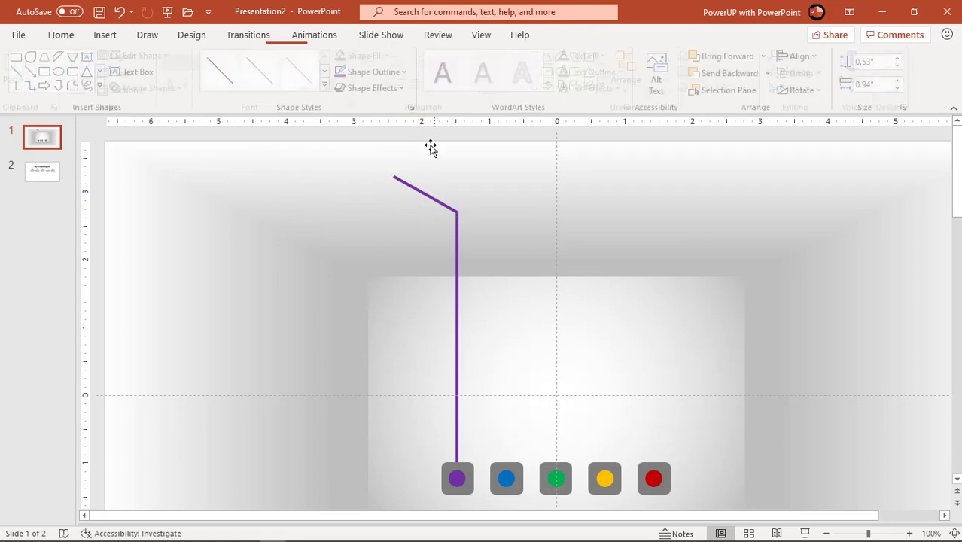
Step: Duplicate the slanted segment into a vertical drop hanging from its upper-left end
left_click(424, 197)
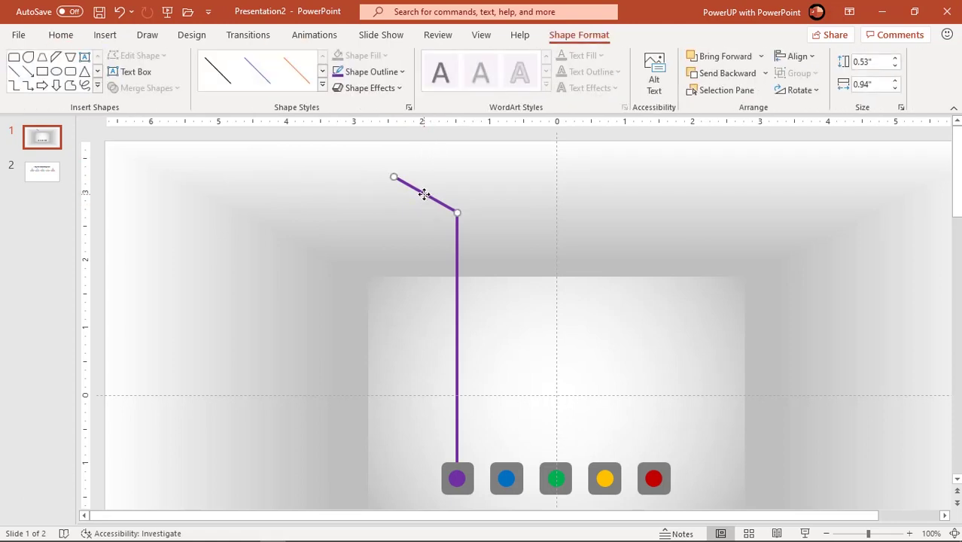
key("ctrl+d")
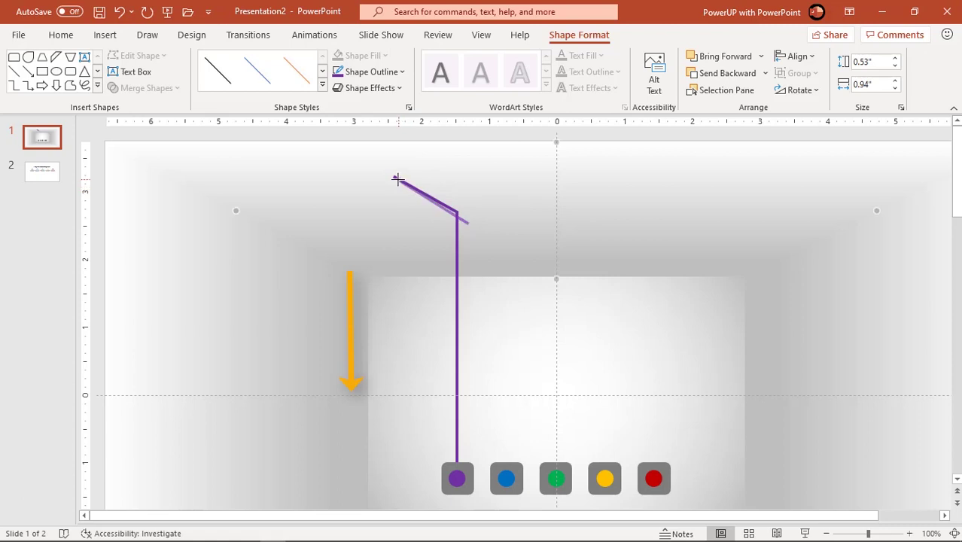
left_click_drag(406, 189, 394, 177)
mouse_move(468, 224)
left_mouse_down()
mouse_move(390, 285)
mouse_move(390, 305)
mouse_move(391, 297)
left_mouse_up()
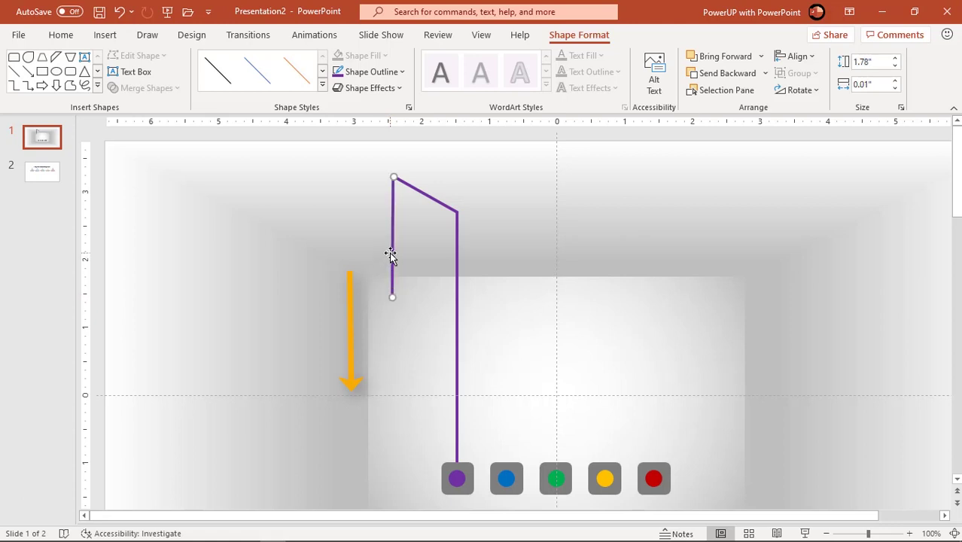
left_click(390, 251)
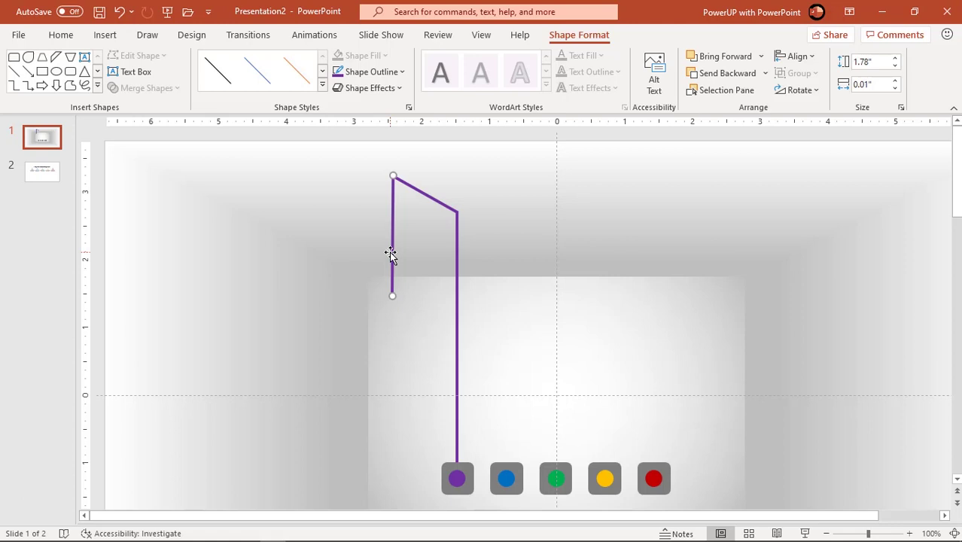
Step: Group the three purple line segments into one bent connector
left_click(461, 142)
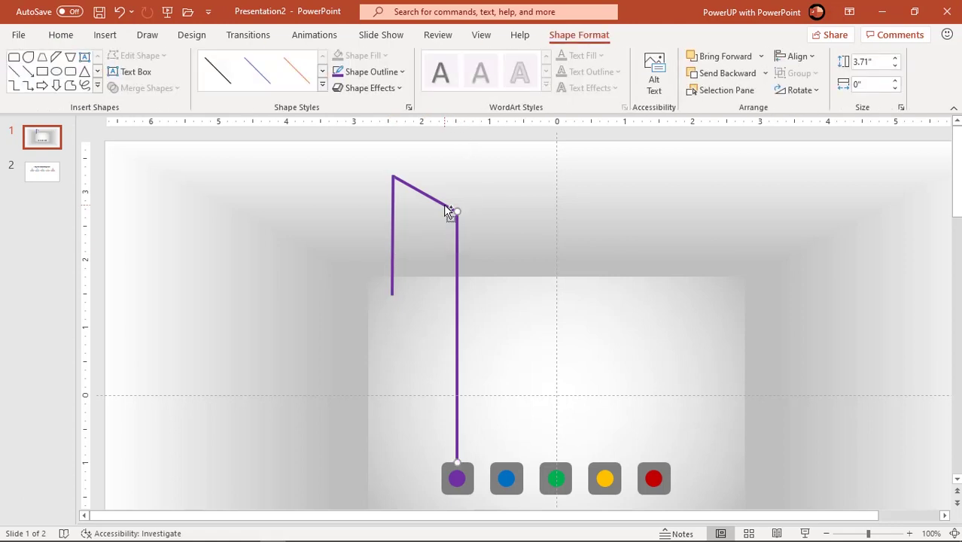
left_click(449, 207)
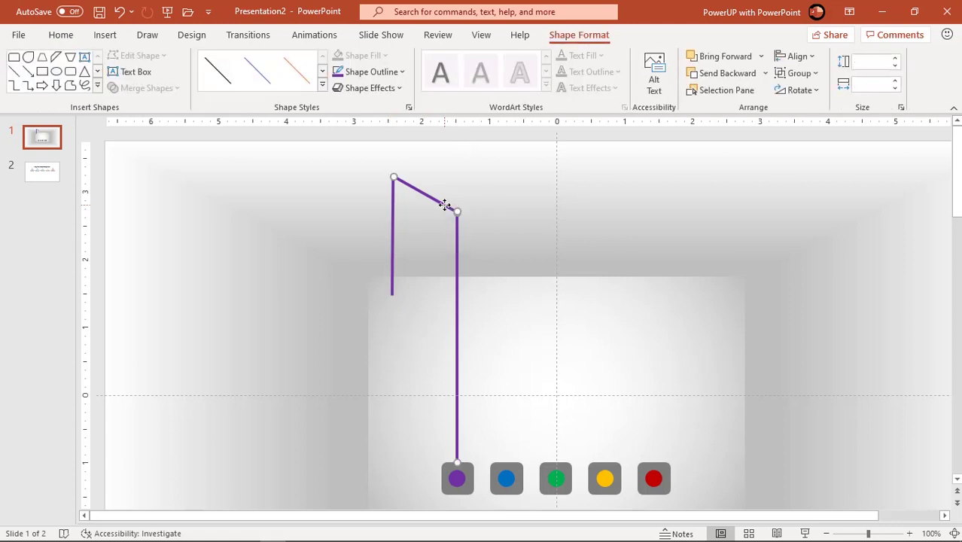
right_click(391, 218)
mouse_move(445, 314)
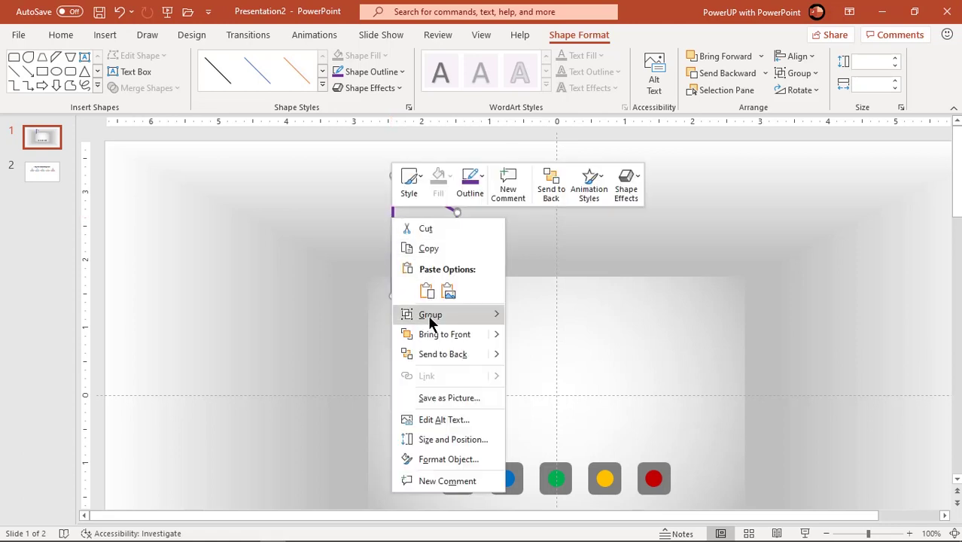
left_click(529, 317)
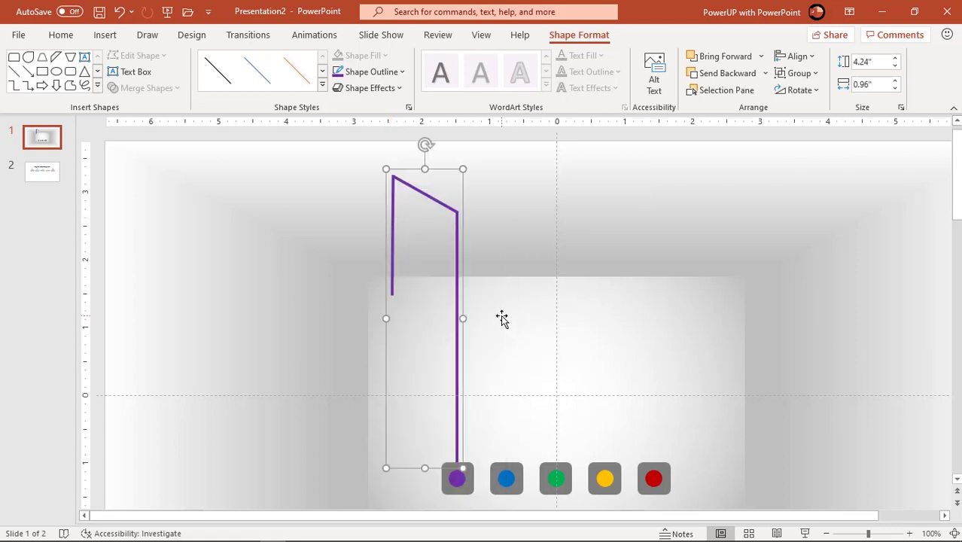
Step: Duplicate the connector, flip it horizontally and move it onto the red dot
key("ctrl+d")
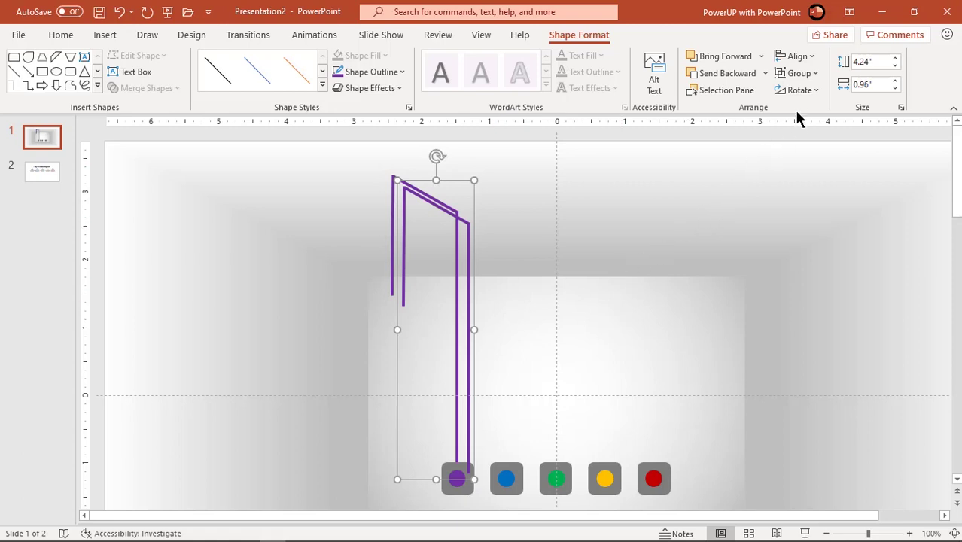
left_click(800, 93)
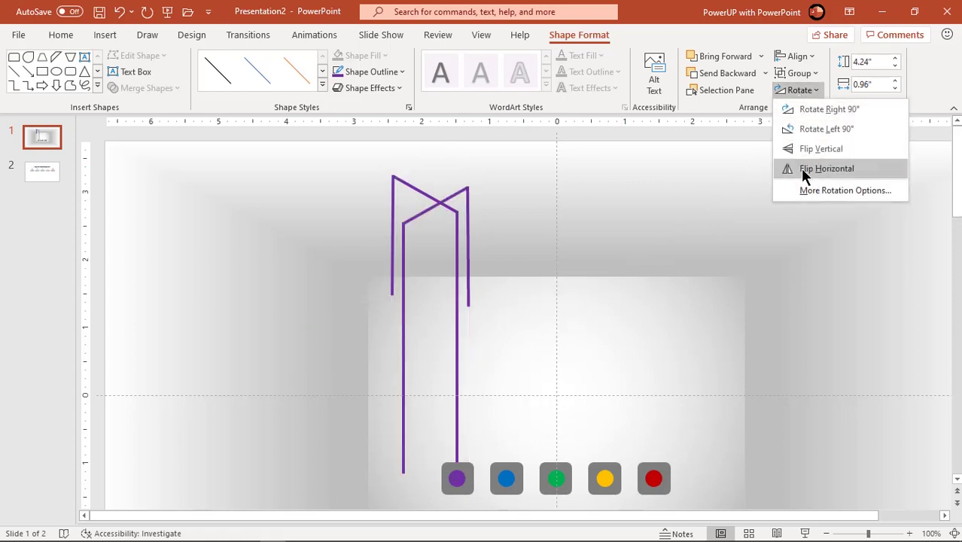
left_click(804, 169)
left_click_drag(401, 369, 652, 356)
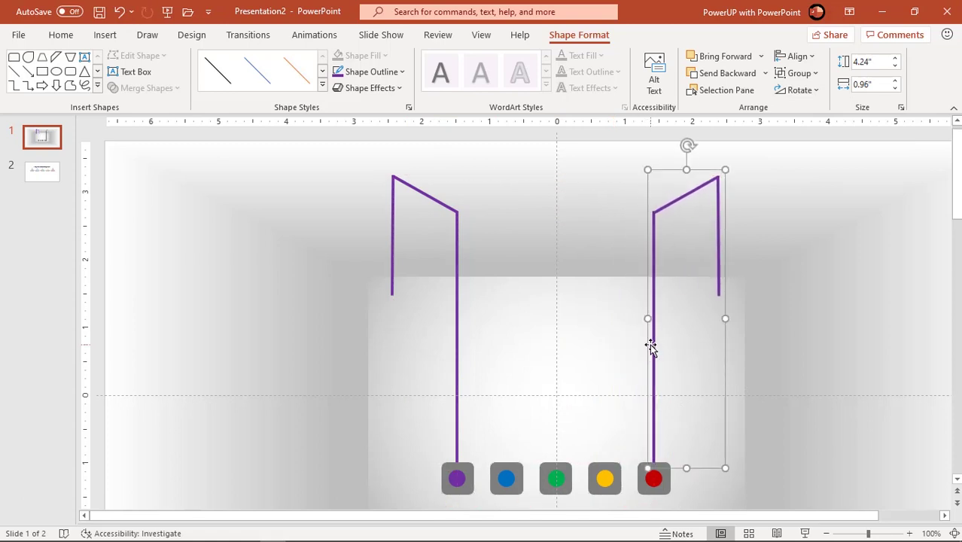
Step: Colour the mirrored connector red
left_click(386, 72)
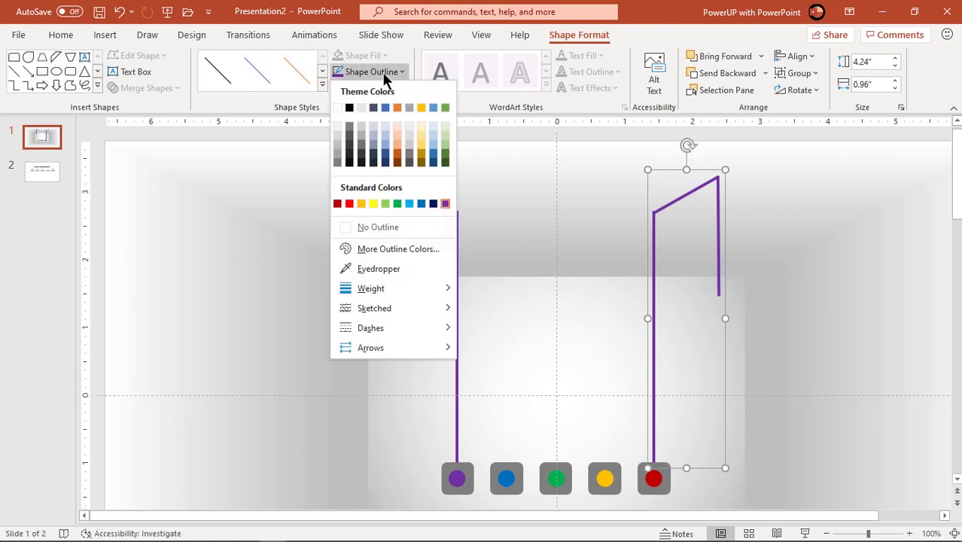
left_click(350, 204)
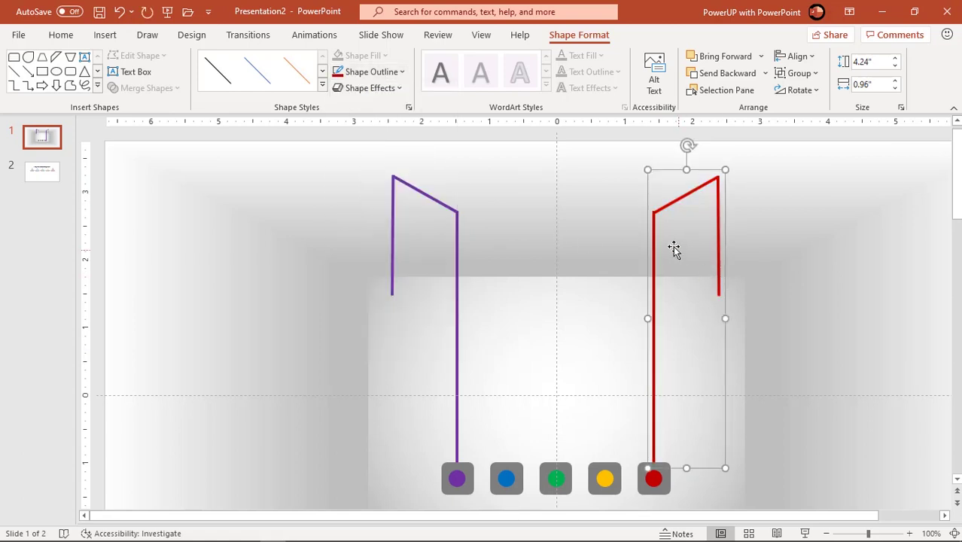
left_click(675, 201)
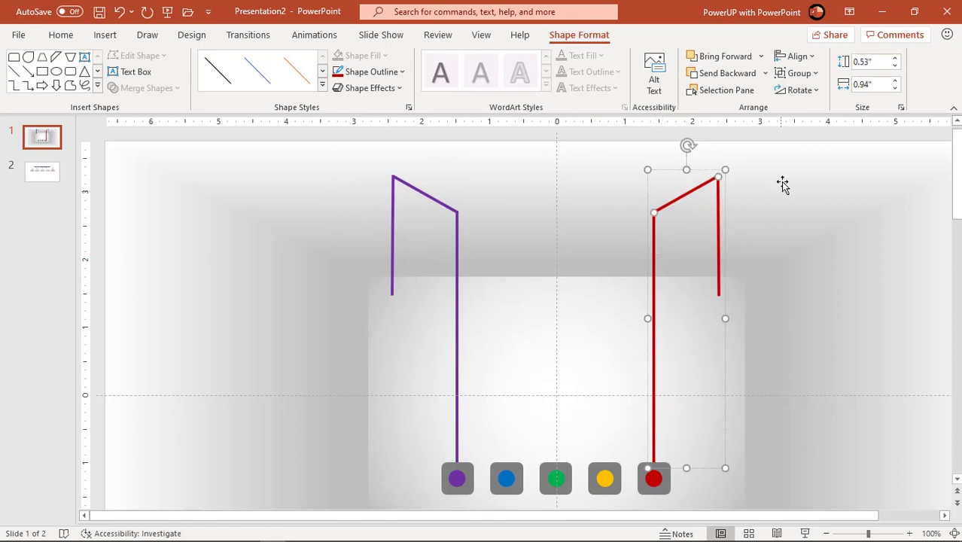
left_click(784, 144)
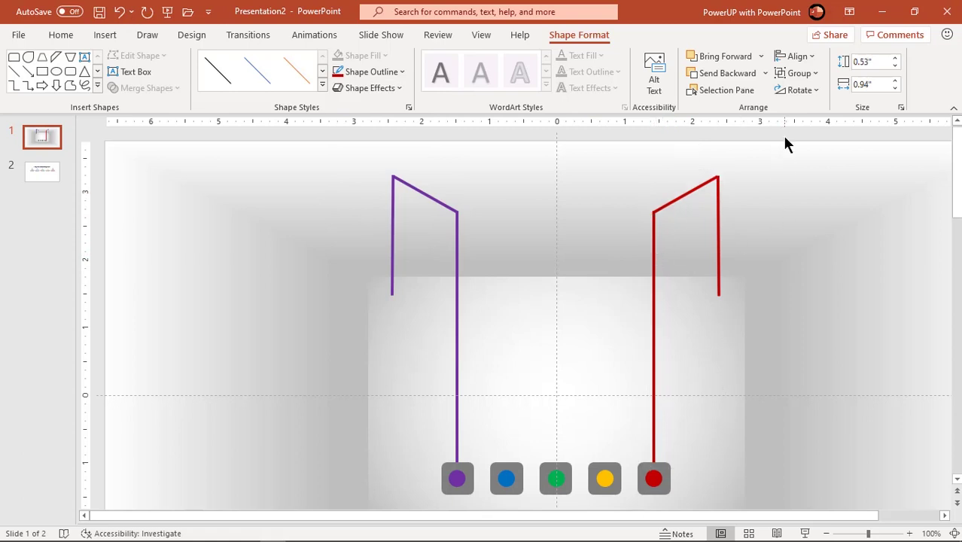
left_click(720, 214)
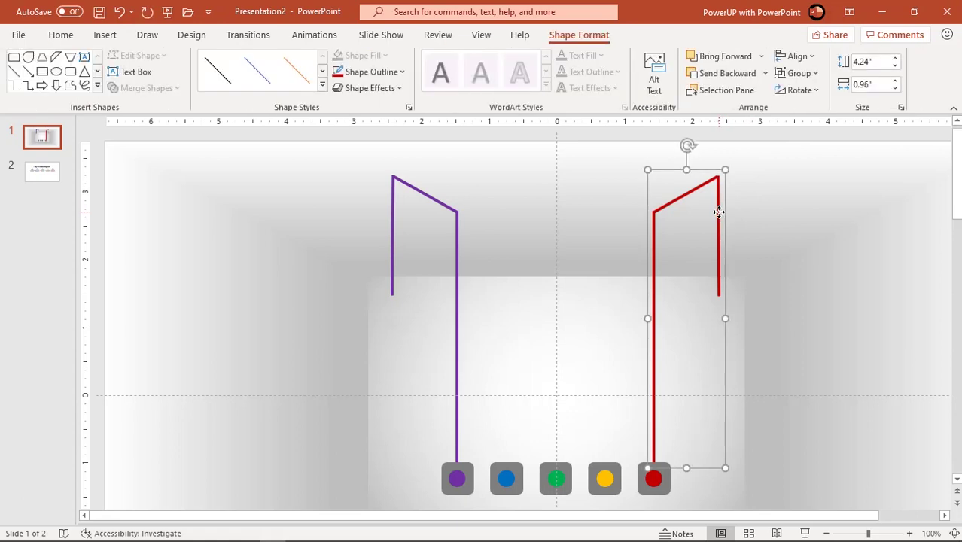
Step: Duplicate the red connector, narrow it and colour it yellow
key("ctrl+d")
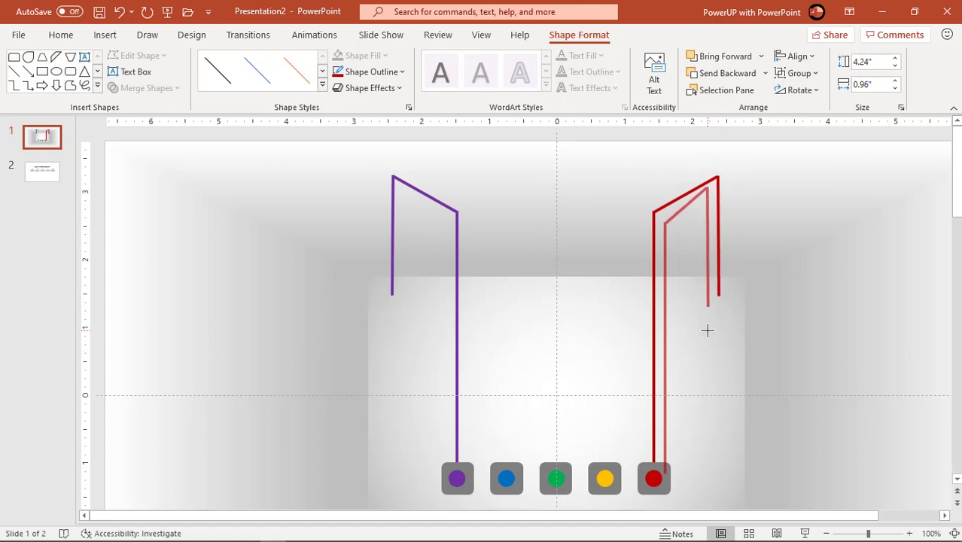
mouse_move(737, 329)
left_mouse_down()
mouse_move(650, 331)
mouse_move(639, 271)
mouse_move(636, 320)
left_mouse_up()
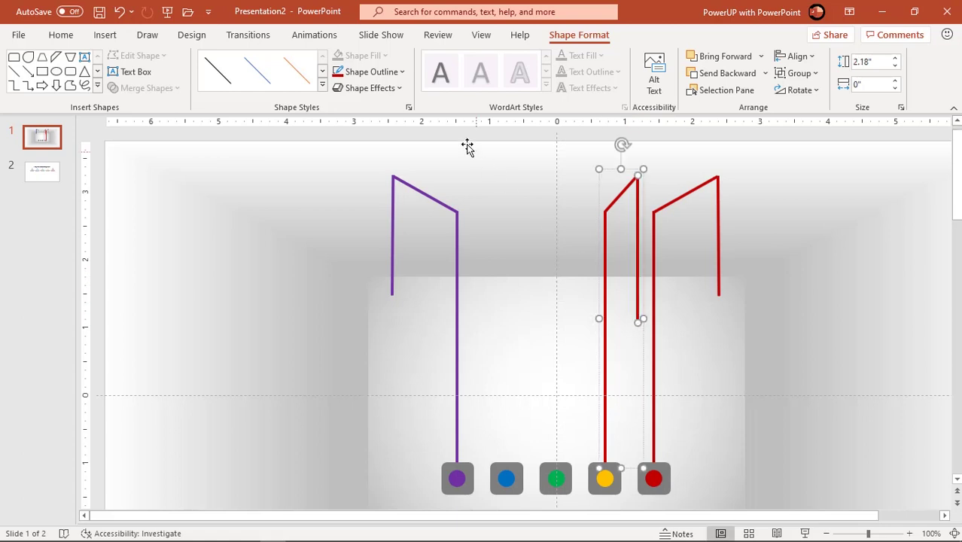
left_click(383, 72)
left_click(376, 202)
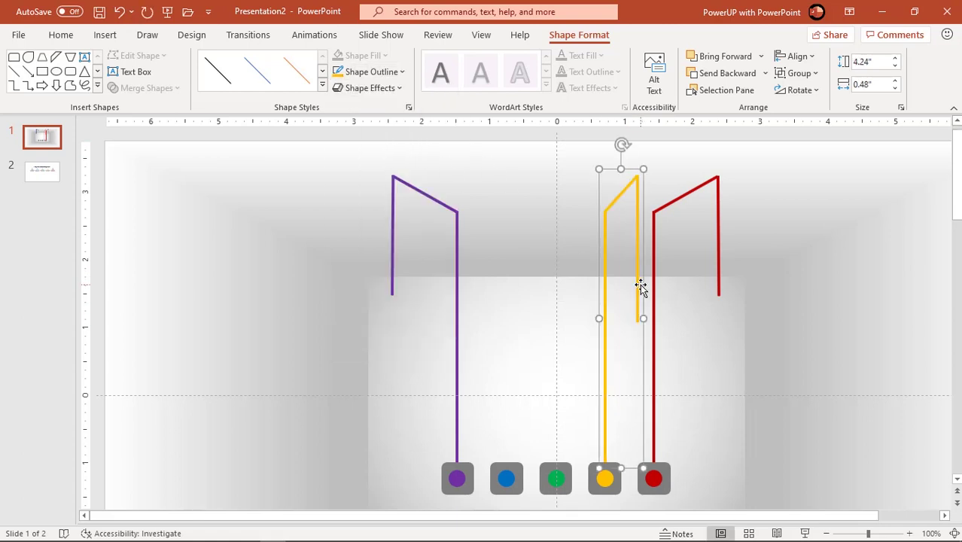
Step: Make a horizontally flipped blue copy of the yellow connector on the blue dot
key("ctrl+d")
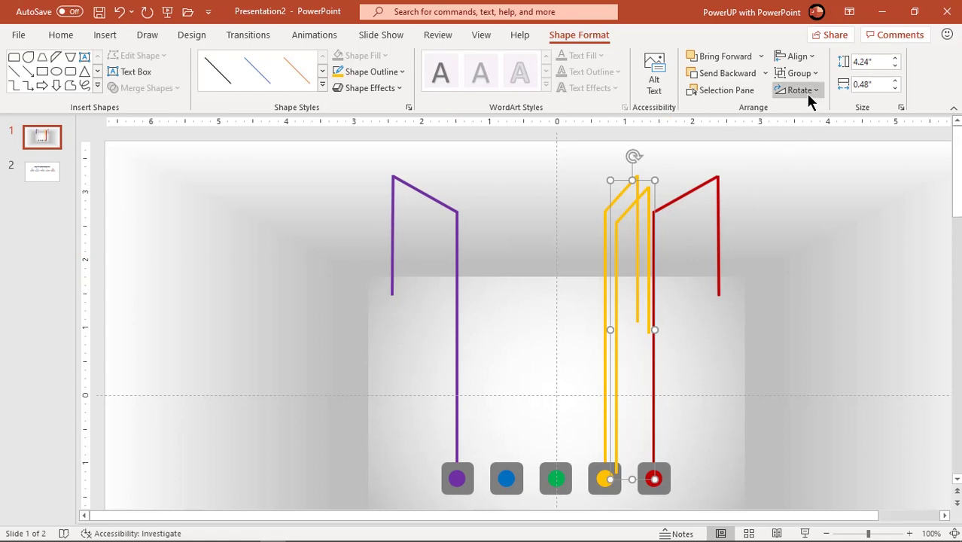
left_click(806, 92)
left_click(821, 168)
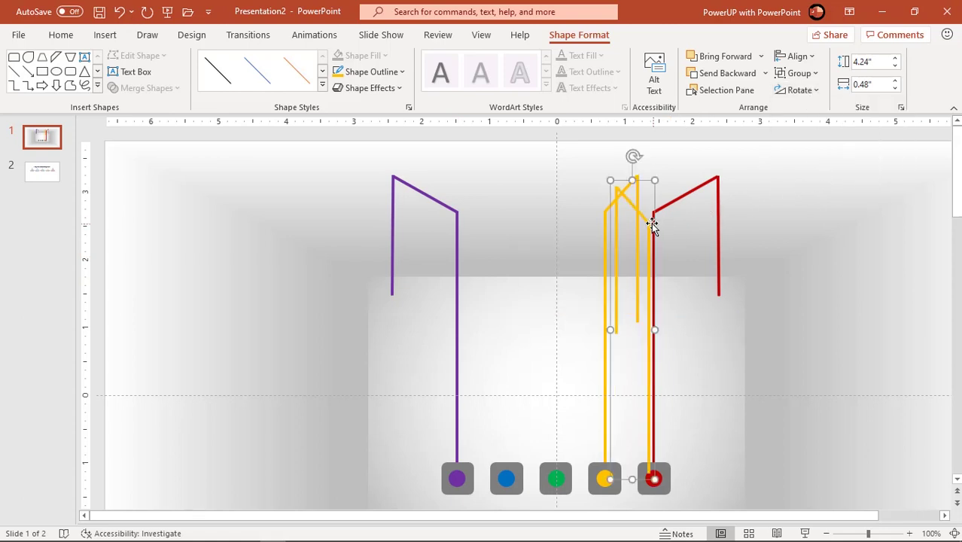
left_click_drag(646, 219, 510, 210)
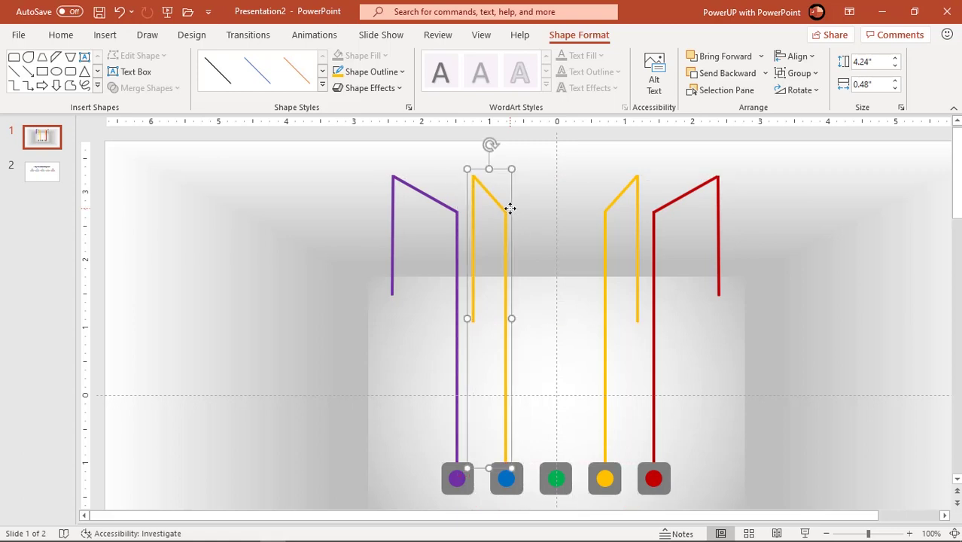
left_click(402, 71)
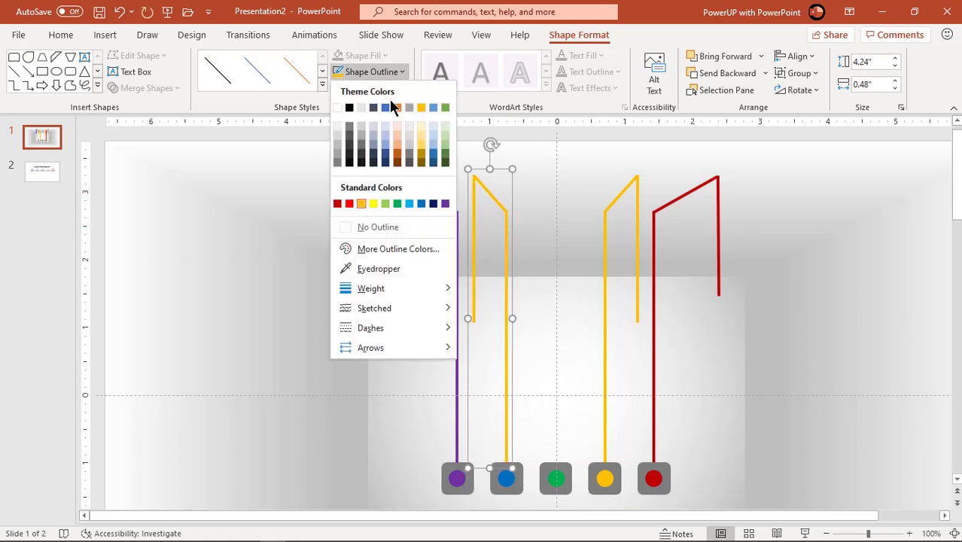
left_click(419, 203)
left_click(514, 143)
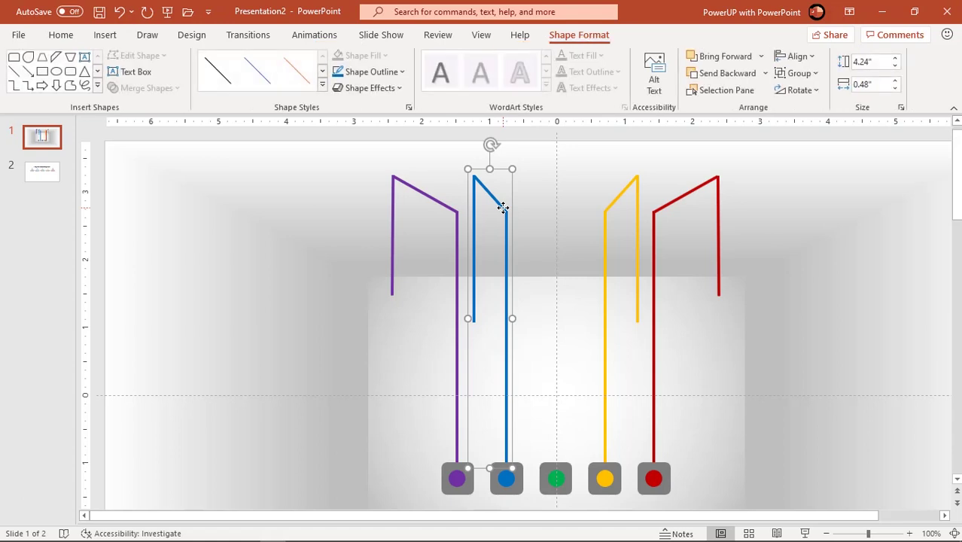
Step: Copy the blue connector above the middle switch box and colour it green
key("ctrl+d")
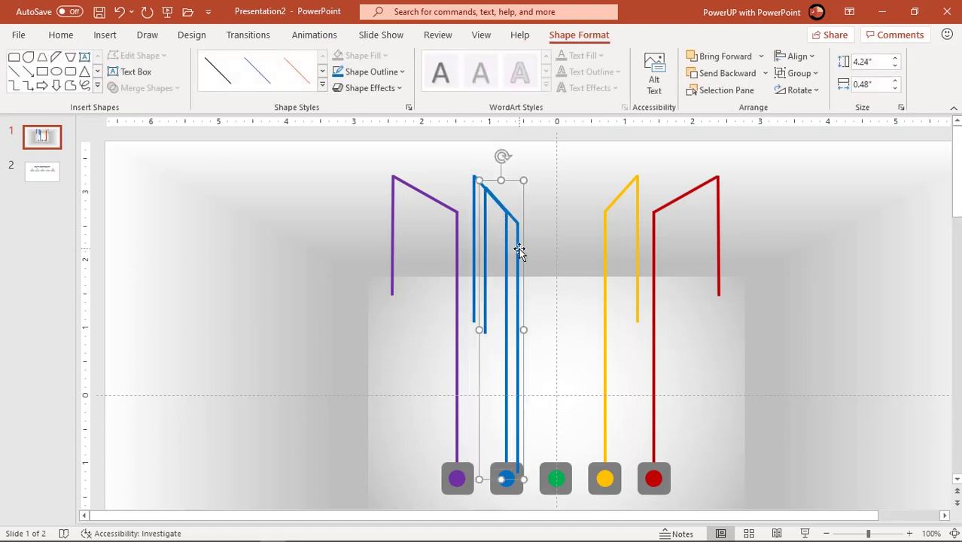
left_click_drag(524, 251, 564, 235)
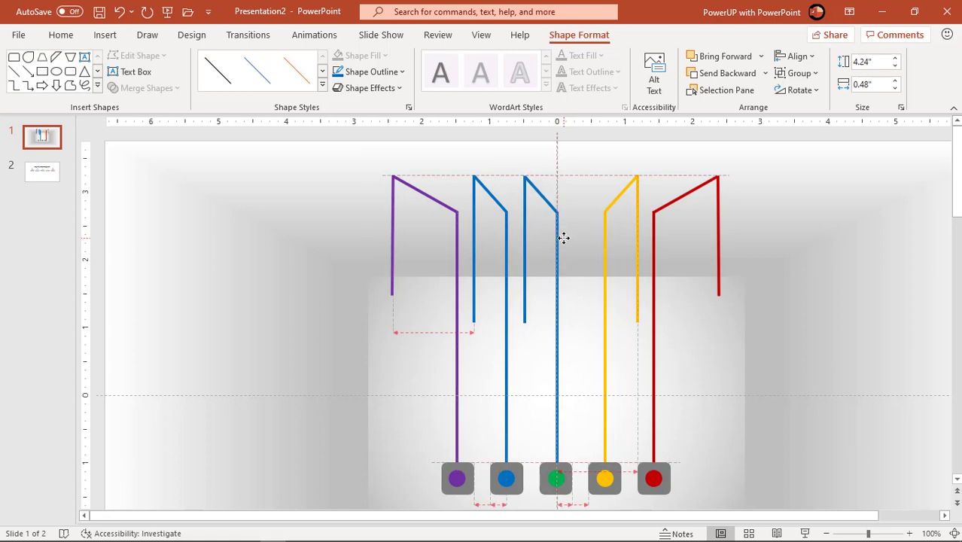
left_click_drag(563, 236, 563, 236)
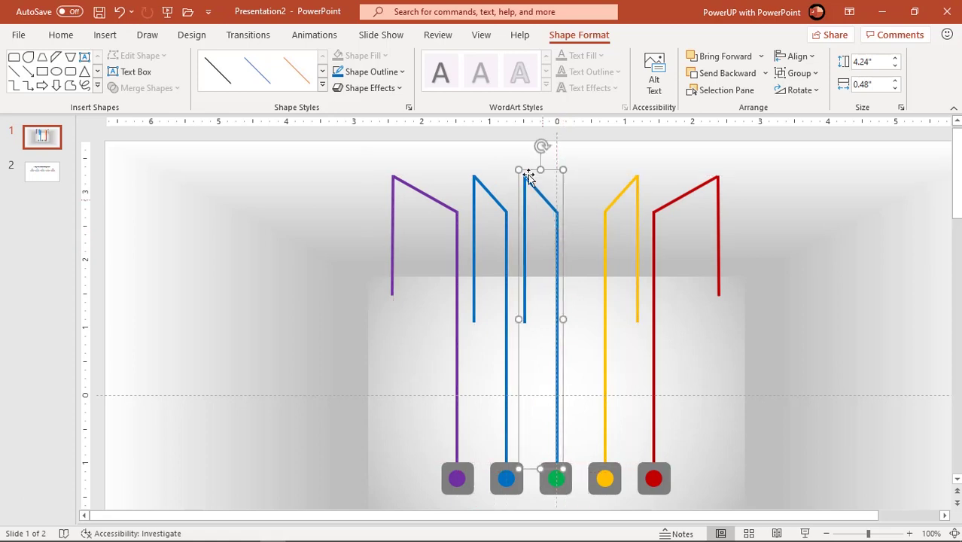
left_click(400, 72)
left_click(400, 203)
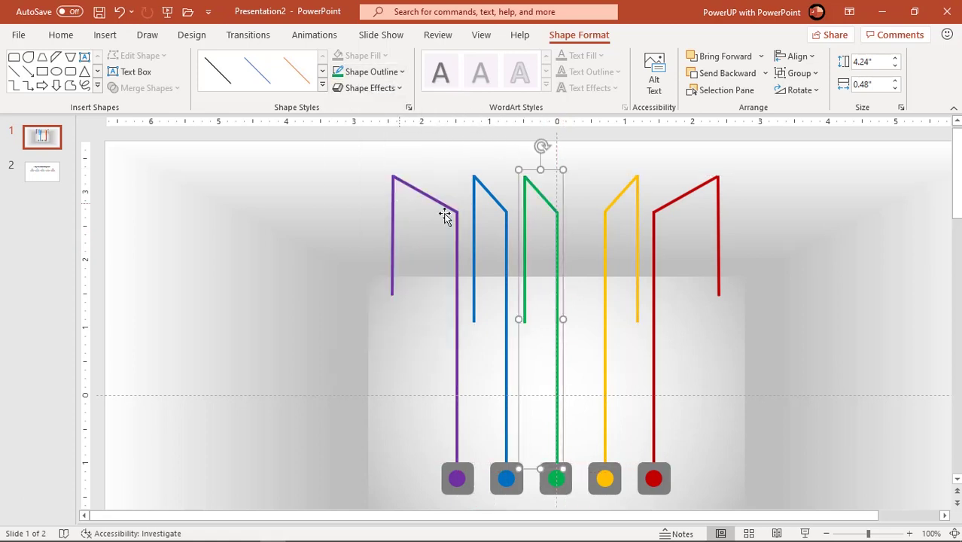
Step: Ungroup the green connector and delete its short vertical segment
right_click(545, 195)
mouse_move(595, 293)
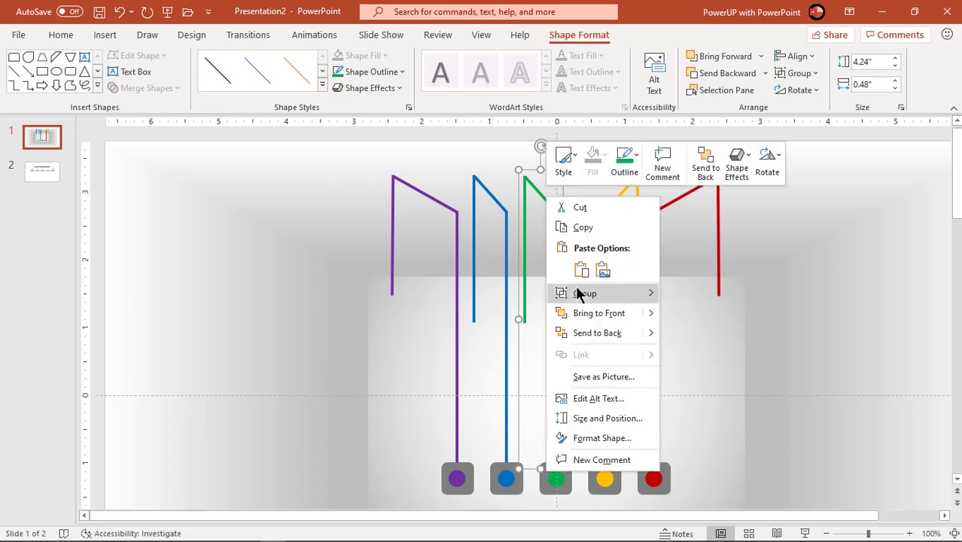
left_click(701, 337)
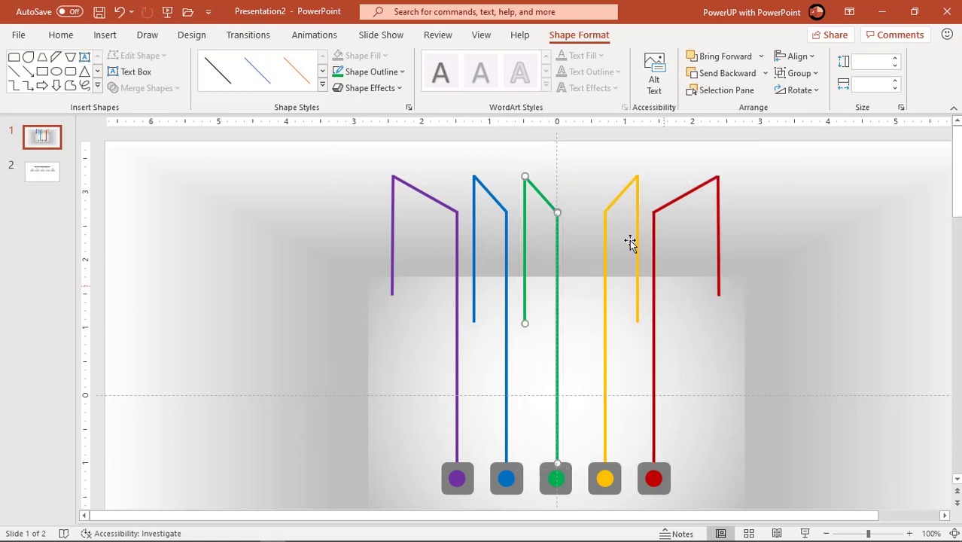
left_click(580, 144)
left_click(542, 199)
key("Delete")
Step: Extend the green vertical line upward and set the diagonal as a short stub near its top
left_click(524, 180)
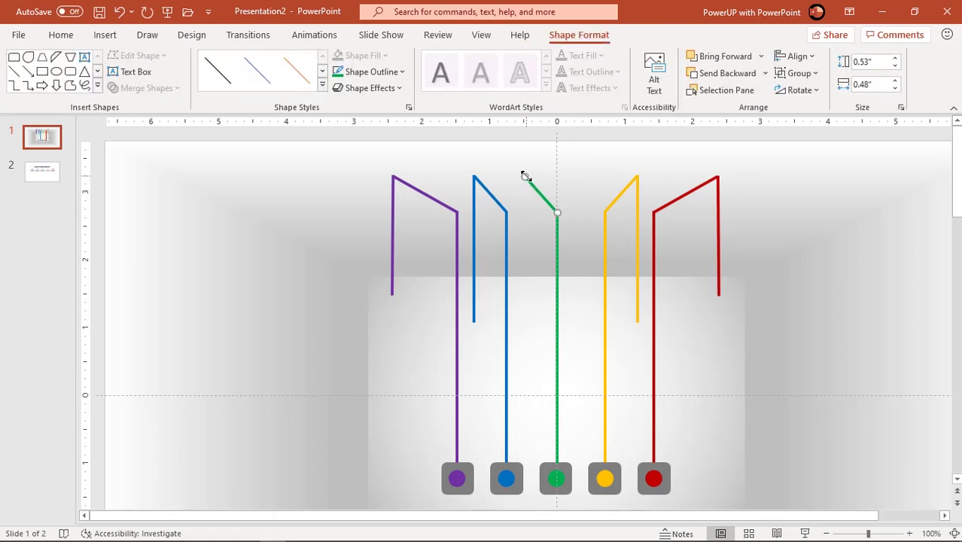
mouse_move(525, 177)
left_mouse_down()
mouse_move(571, 247)
mouse_move(565, 259)
left_mouse_up()
left_click(557, 239)
mouse_move(556, 206)
left_mouse_down()
mouse_move(558, 180)
mouse_move(558, 188)
left_mouse_up()
left_click_drag(563, 256, 563, 233)
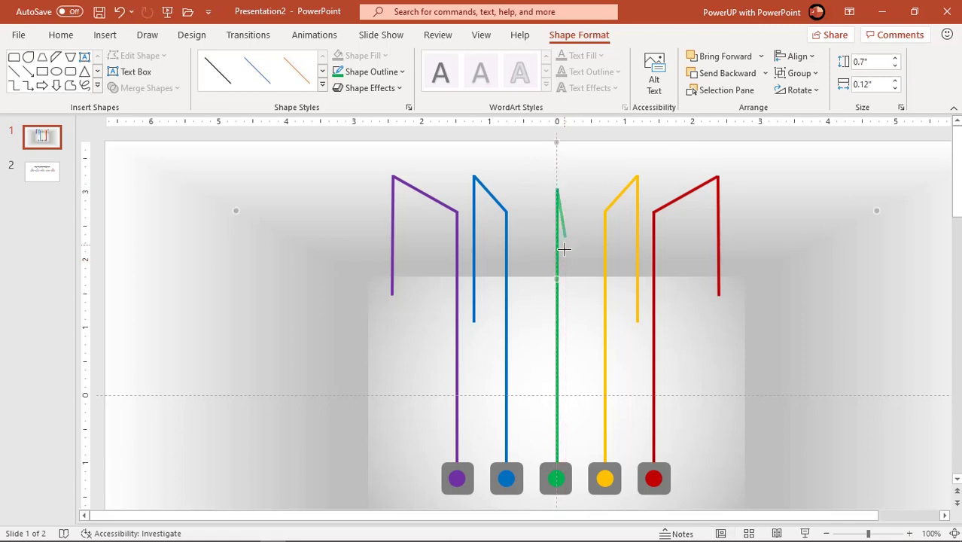
left_click_drag(571, 266, 565, 265)
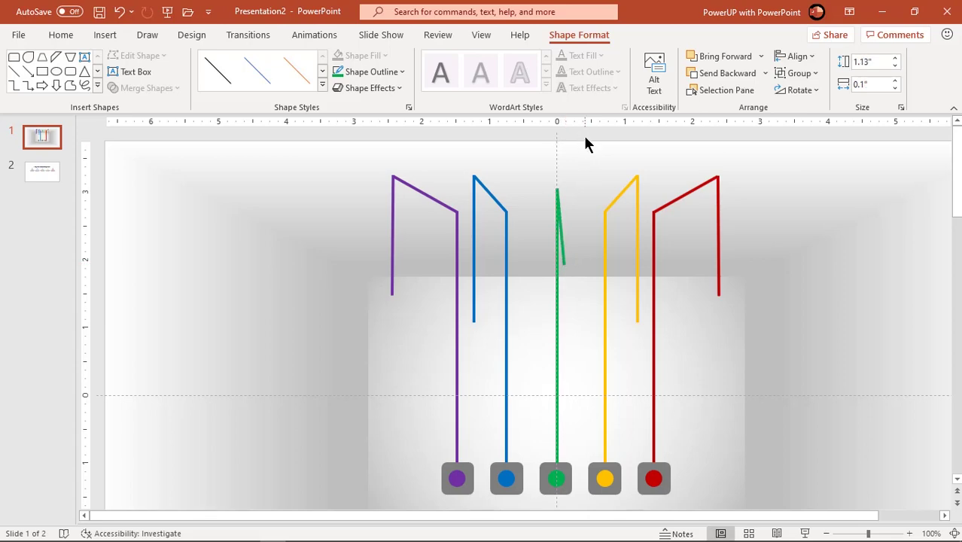
left_click(541, 197)
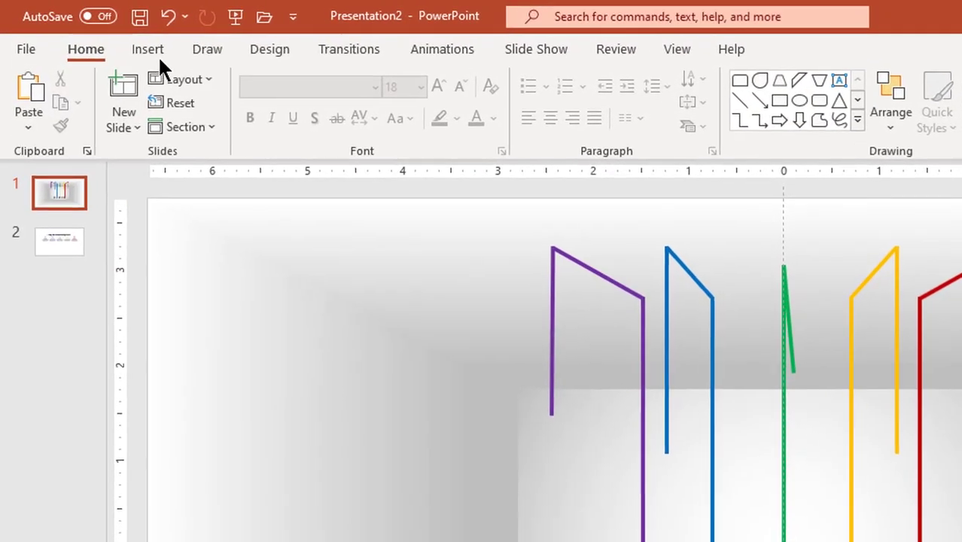
Step: Draw a teardrop shape and rotate it so its tip points up
left_click(148, 49)
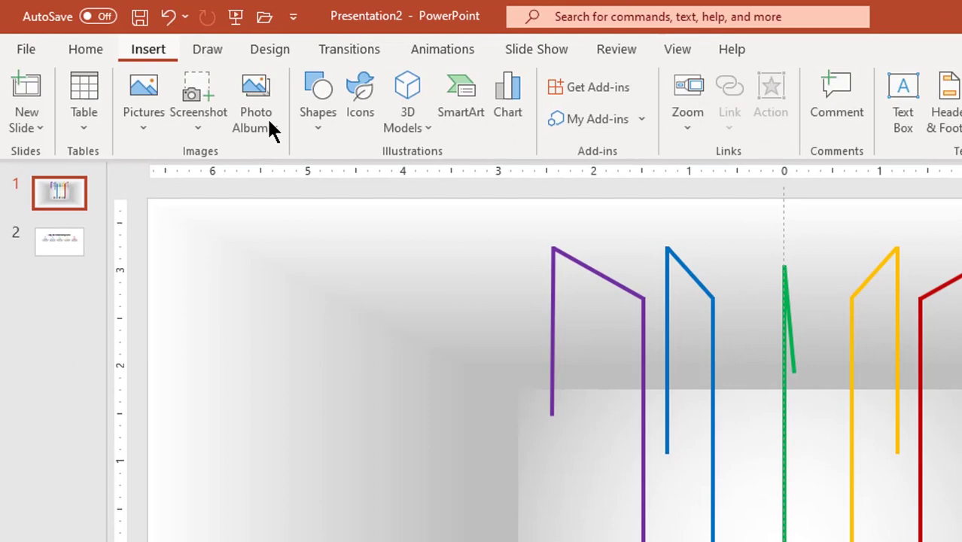
left_click(319, 138)
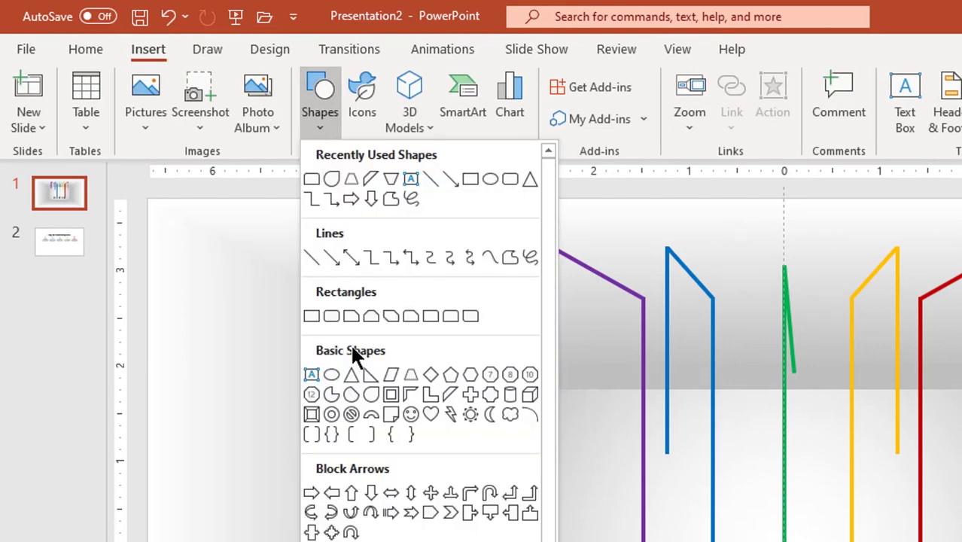
left_click(370, 397)
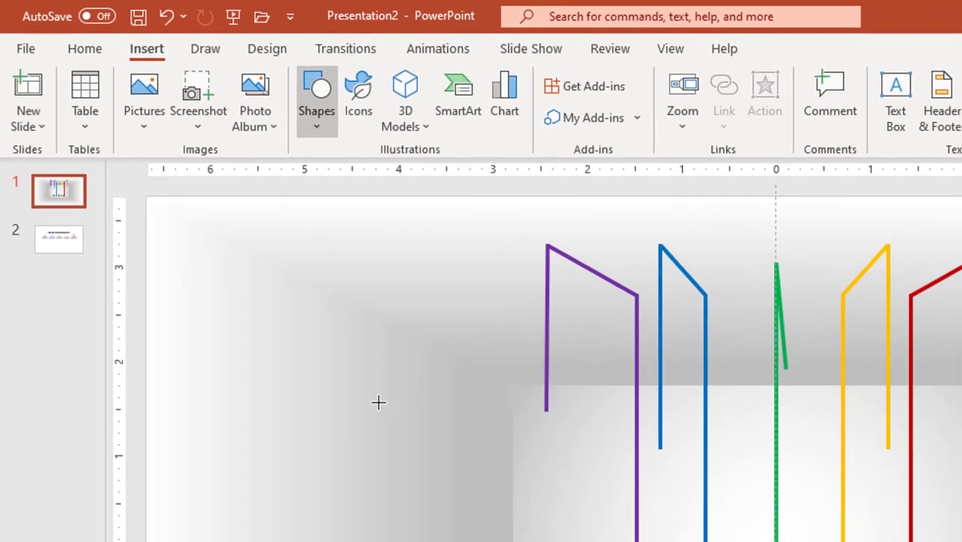
left_click_drag(423, 365, 470, 402)
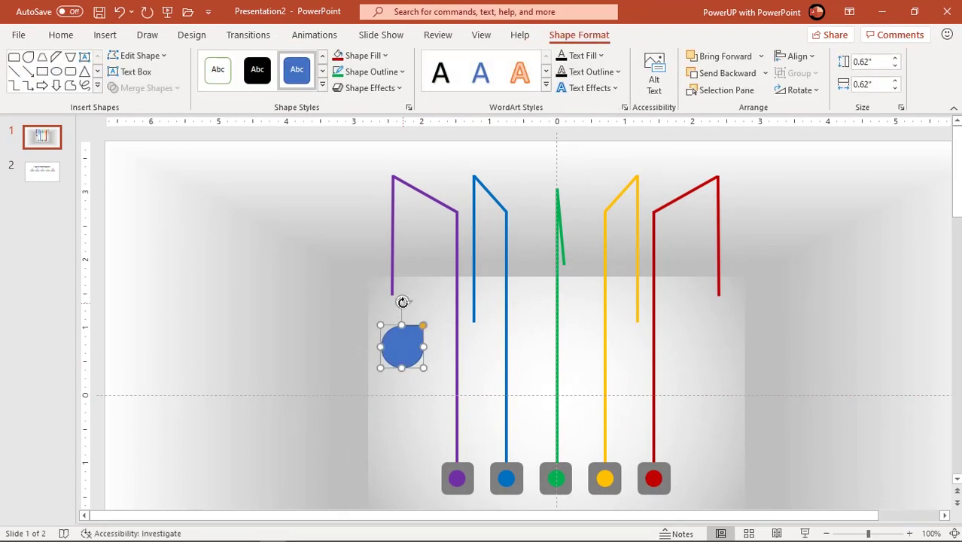
mouse_move(403, 302)
left_mouse_down()
mouse_move(378, 304)
mouse_move(375, 315)
left_mouse_up()
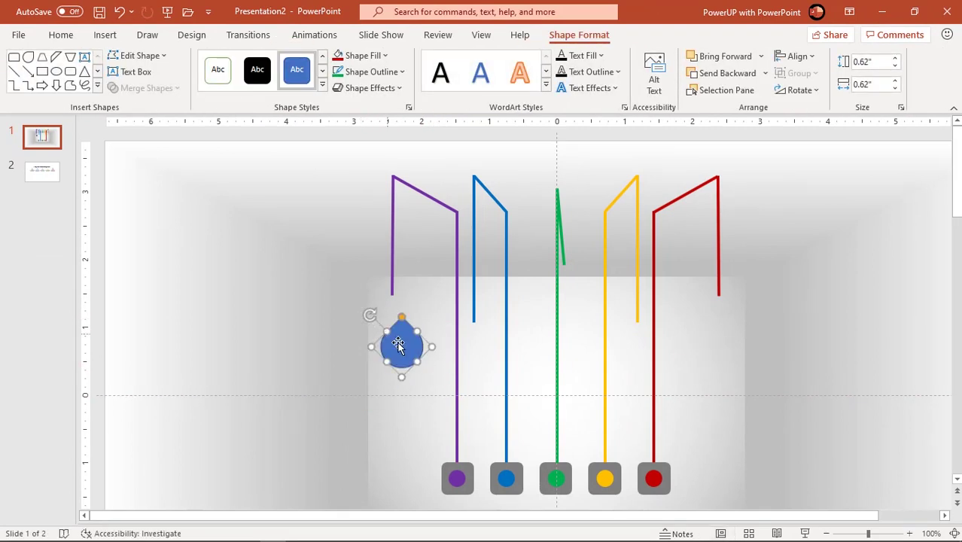
left_click_drag(403, 347, 398, 348)
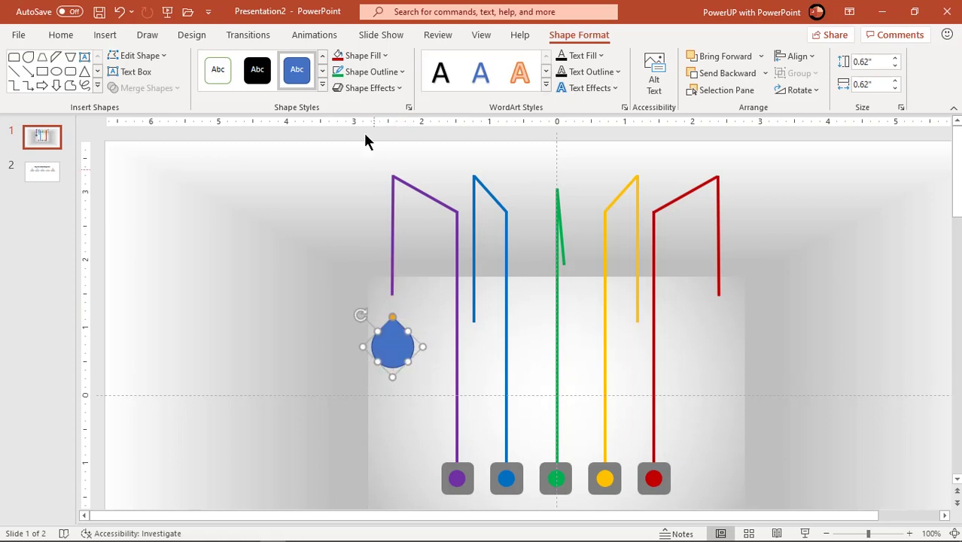
Step: Remove the teardrop's outline and place it below the purple line's end
left_click(361, 72)
left_click(366, 229)
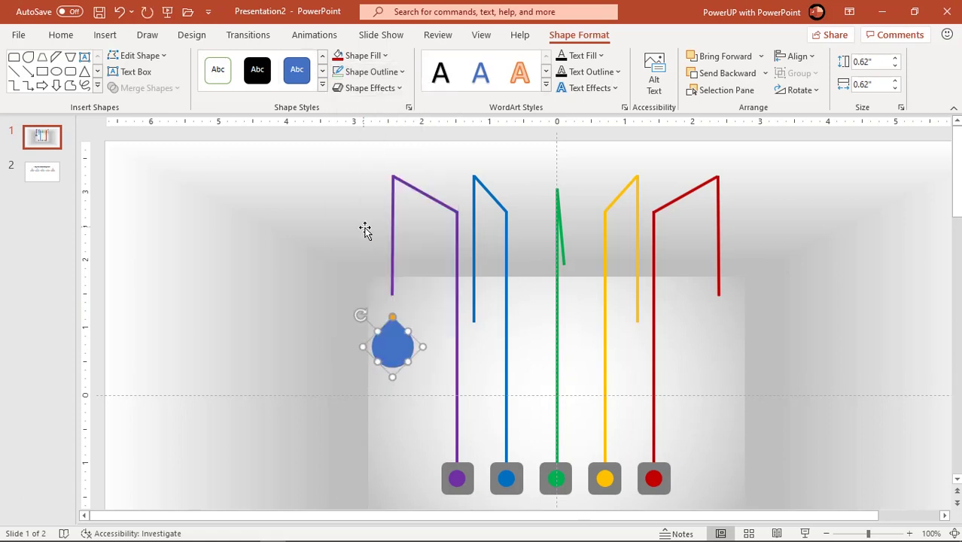
scroll(476, 311, "up", 5, "ctrl")
scroll(563, 322, "up", 2)
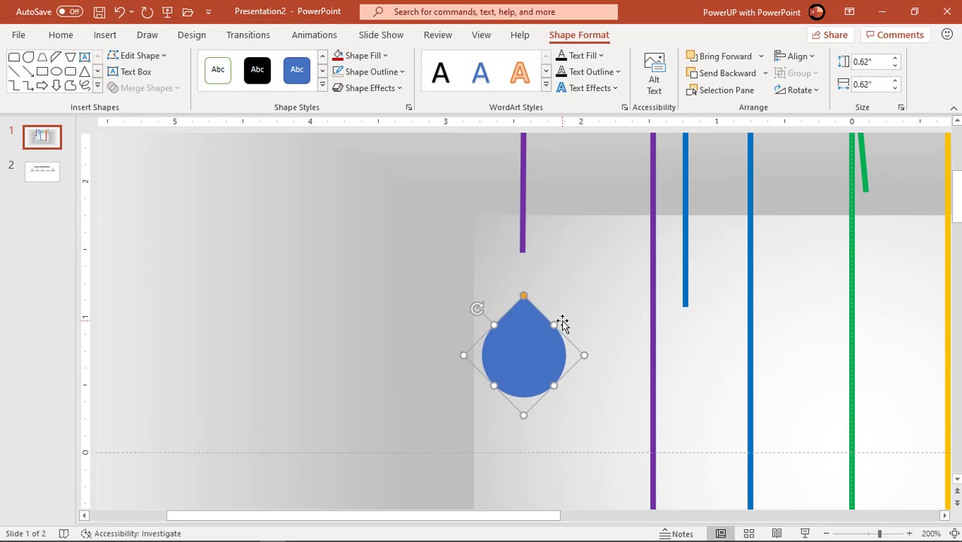
left_click_drag(547, 333, 525, 369)
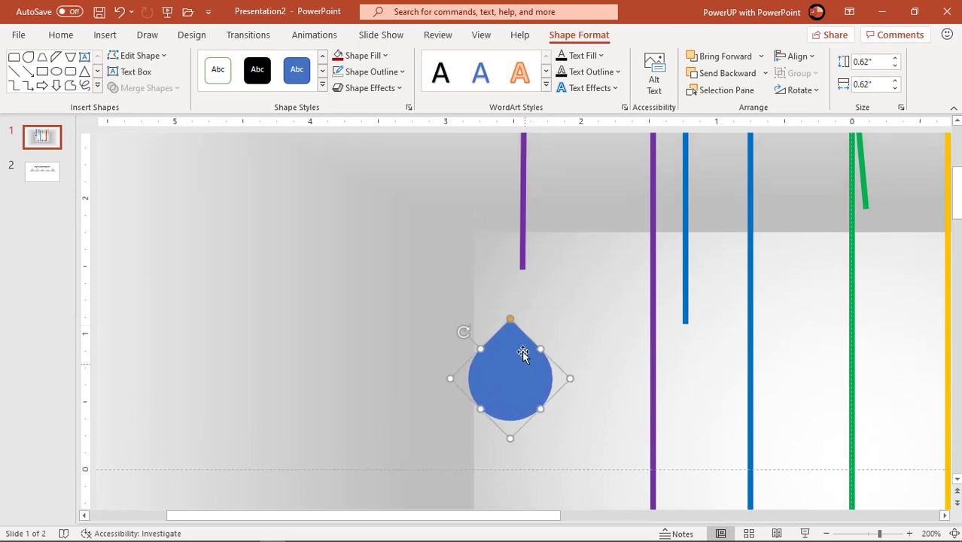
Step: Draw a dark grey trapezoid atop the teardrop
left_click(105, 35)
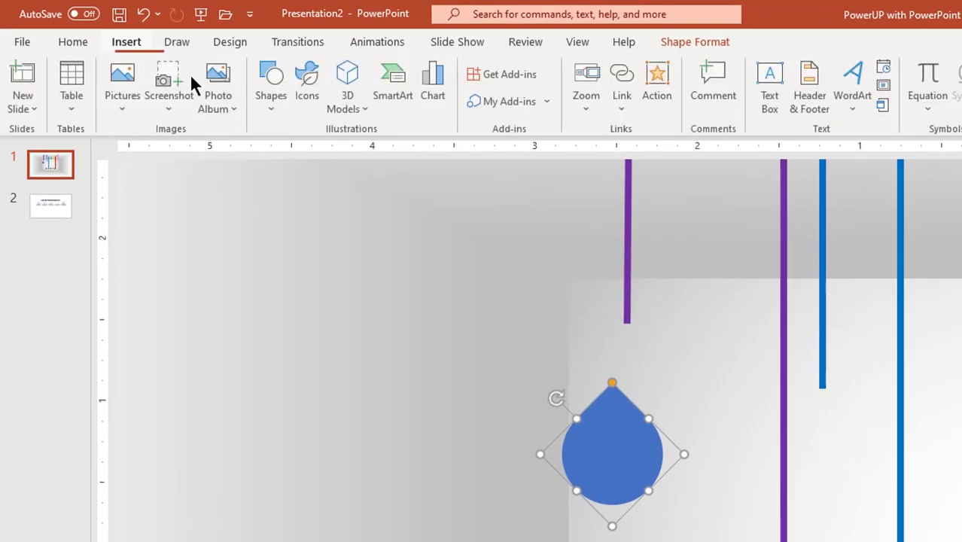
left_click(272, 109)
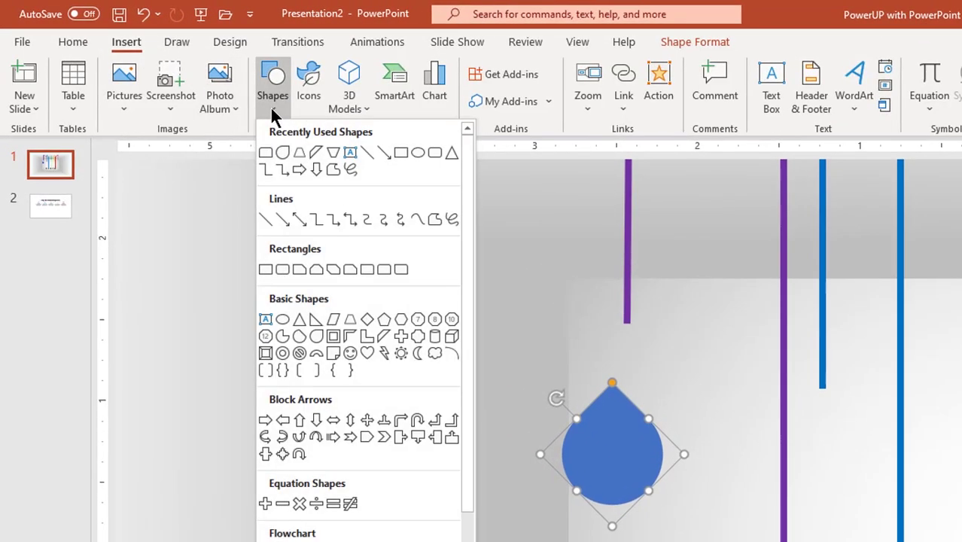
left_click(347, 319)
left_click_drag(593, 363, 630, 409)
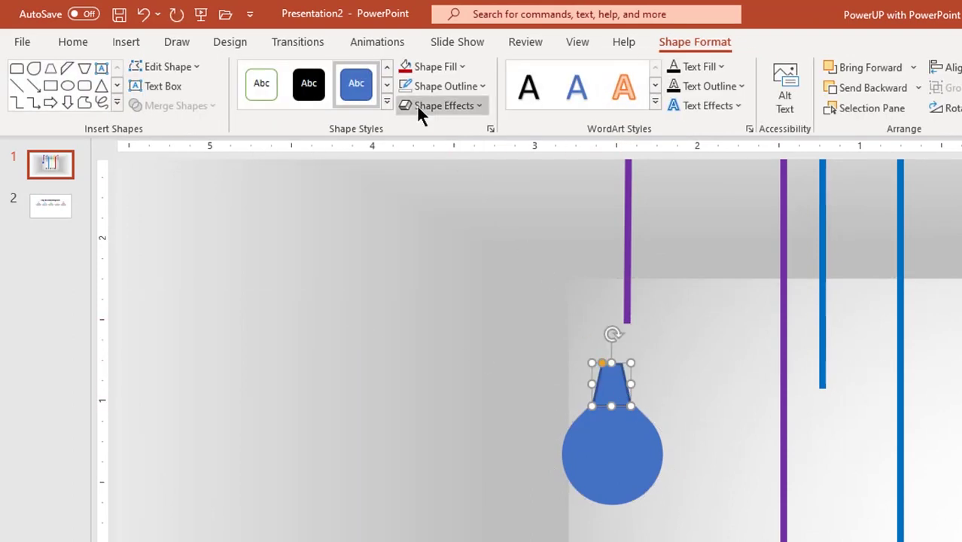
left_click(556, 338)
left_click(611, 381)
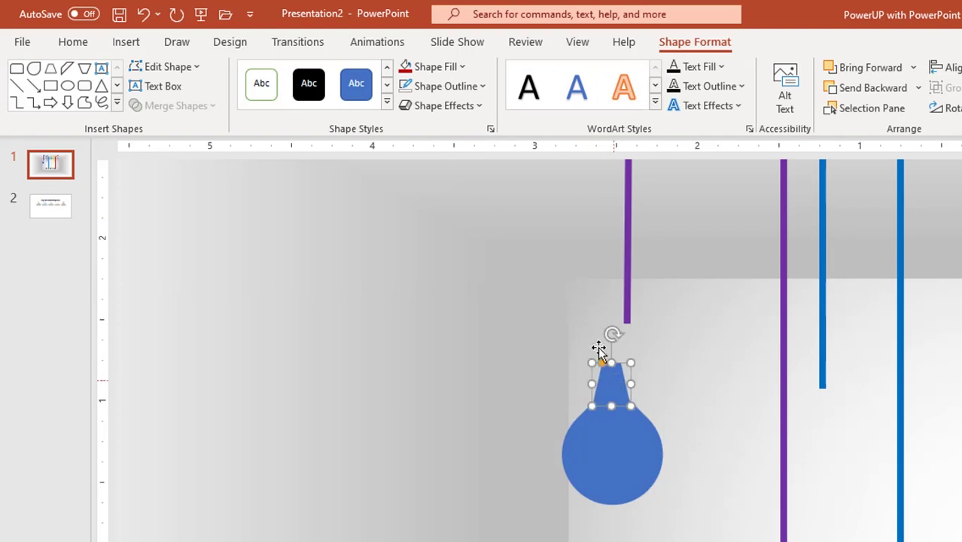
left_click(461, 66)
left_click(423, 157)
Step: Widen and centre the trapezoid, then union it with the teardrop
scroll(643, 436, "up", 2, "ctrl")
left_click_drag(665, 396, 677, 388)
mouse_move(598, 405)
left_mouse_down()
mouse_move(585, 389)
mouse_move(611, 402)
left_mouse_up()
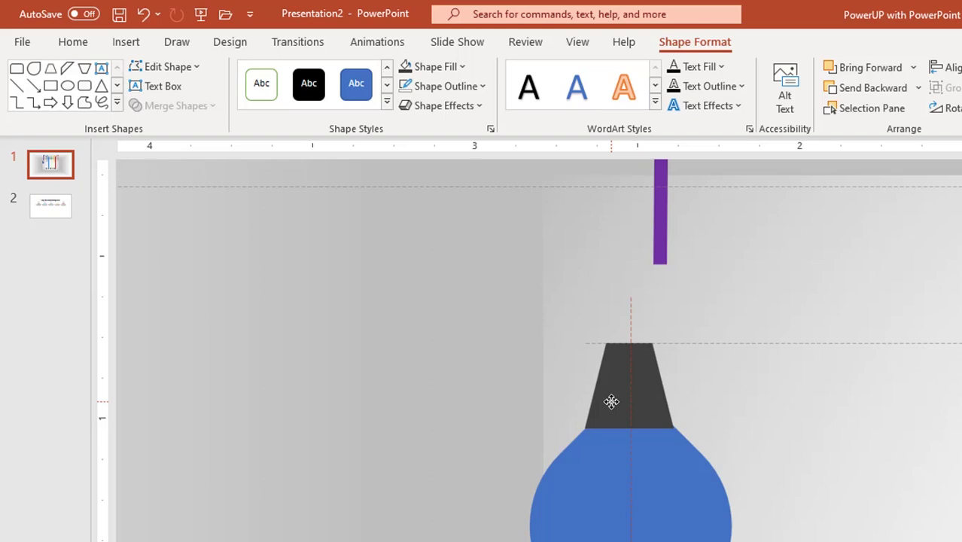
left_click(625, 443, "shift")
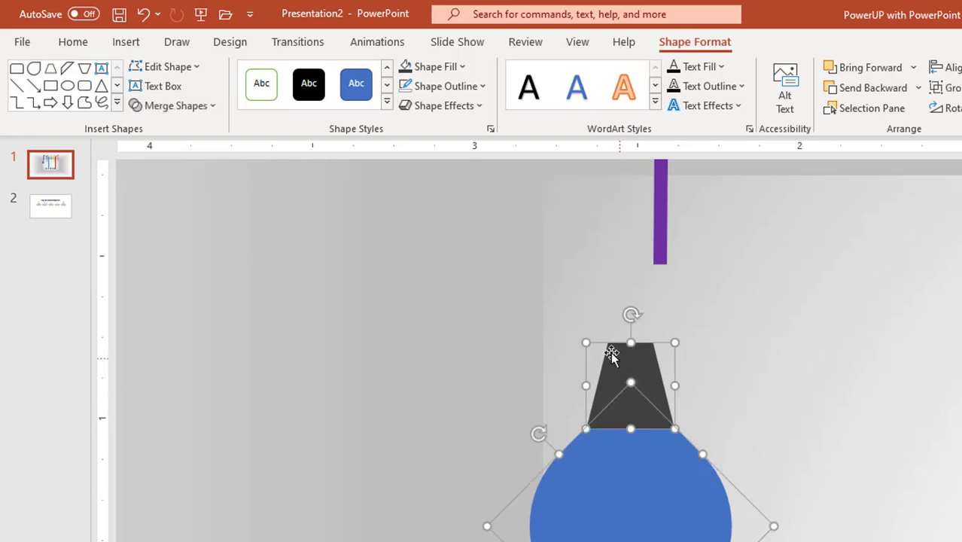
left_click(194, 110)
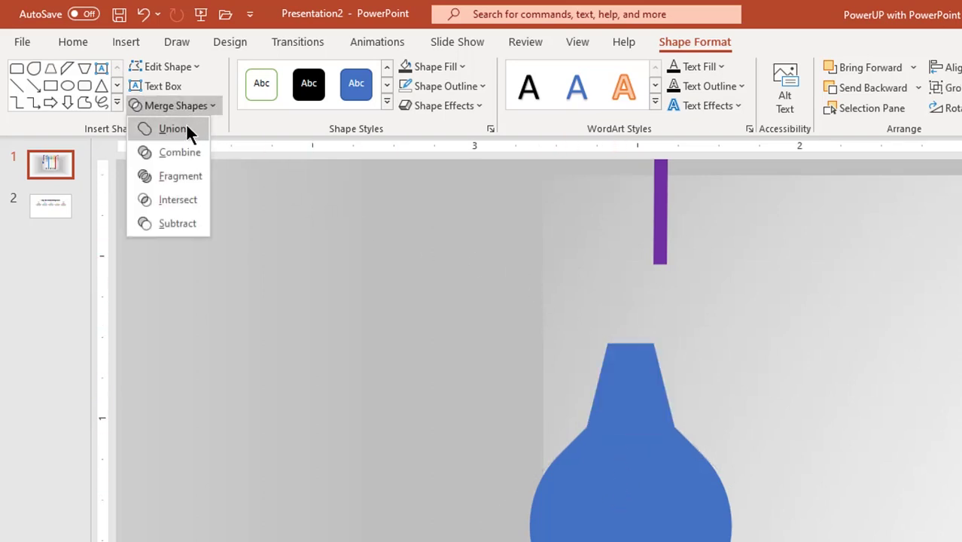
left_click(186, 128)
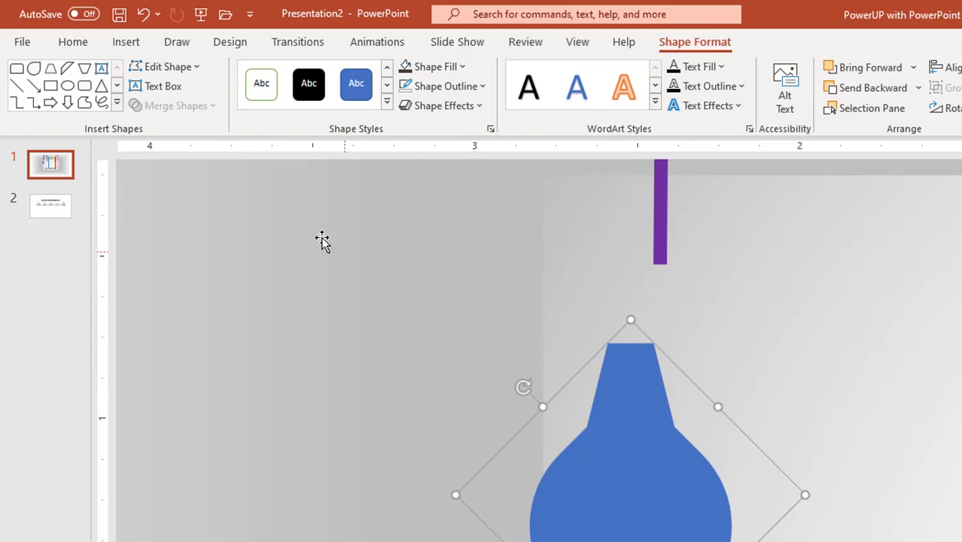
Step: Add a slightly taller dark grey trapezoid cap on the bulb's neck
left_click(128, 44)
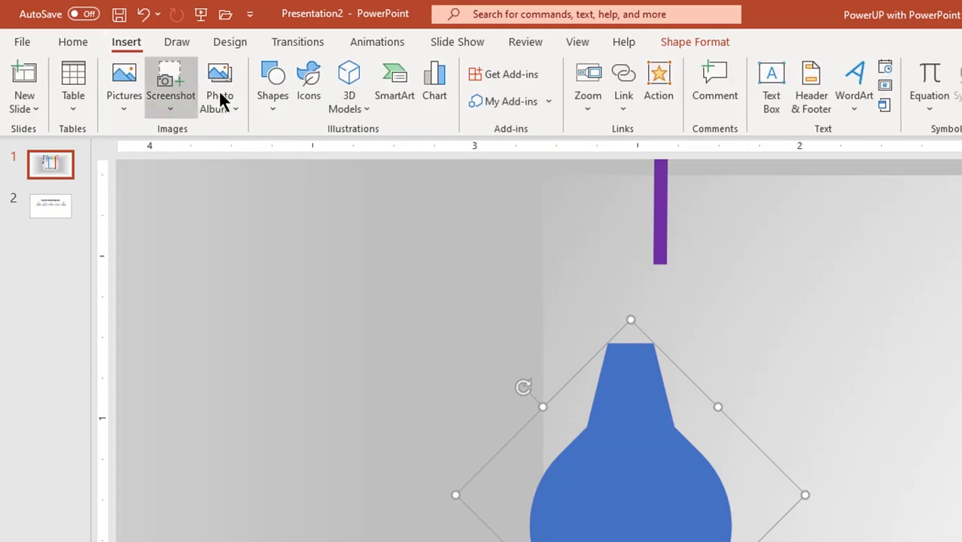
left_click(269, 111)
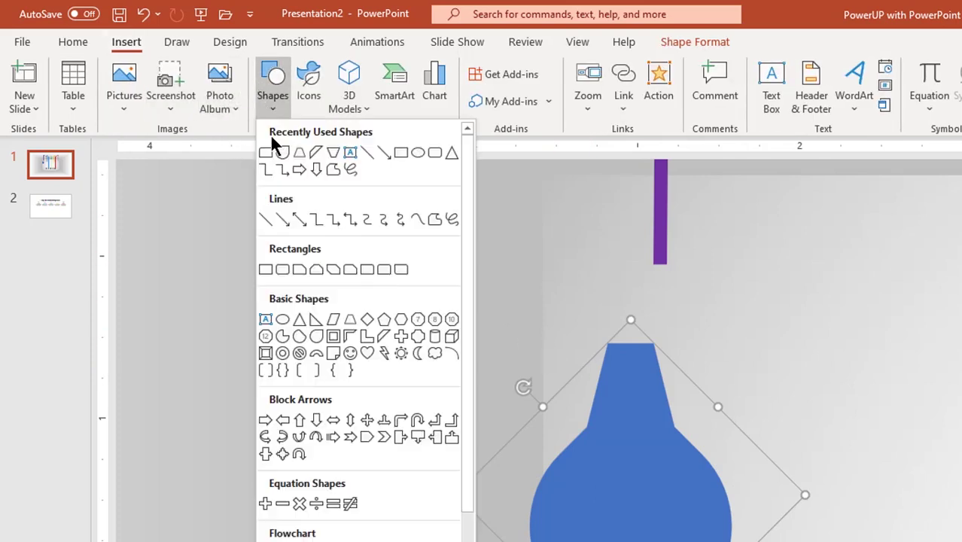
left_click(349, 320)
mouse_move(586, 345)
left_mouse_down()
mouse_move(670, 377)
mouse_move(632, 353)
mouse_move(666, 365)
left_mouse_up()
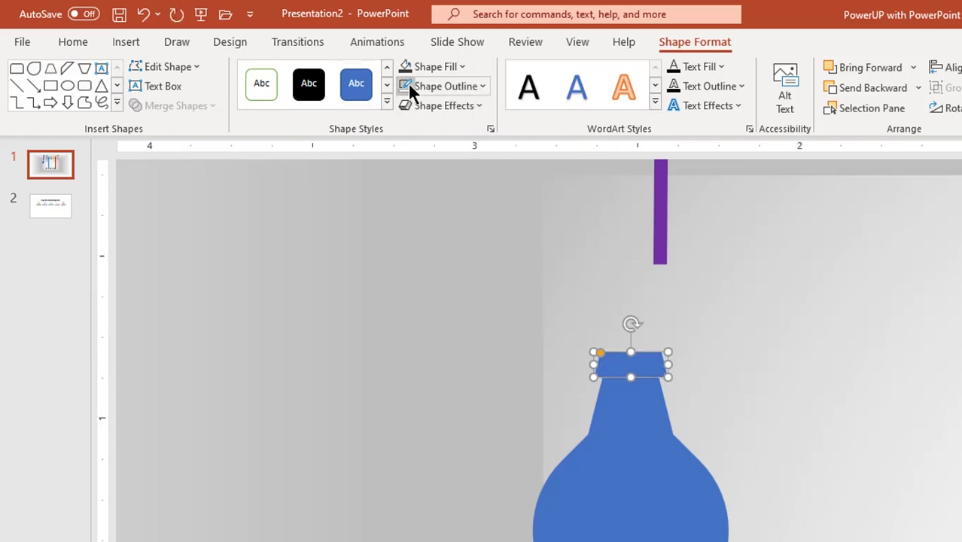
left_click(433, 66)
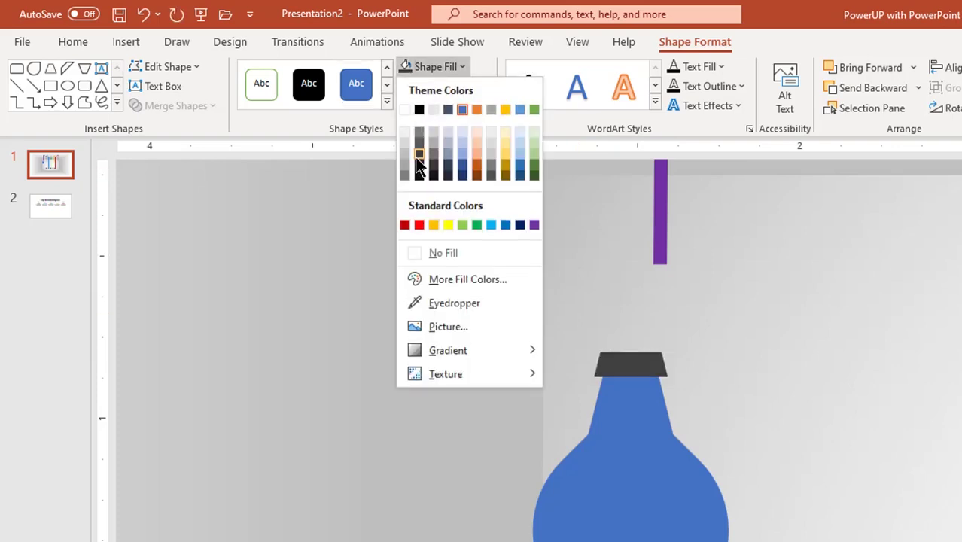
left_click(418, 155)
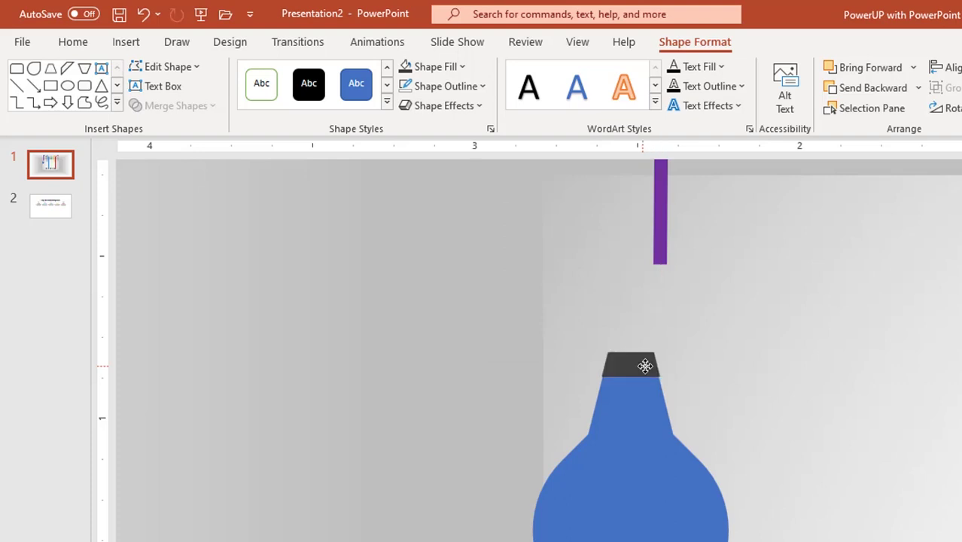
left_click_drag(631, 375, 635, 383)
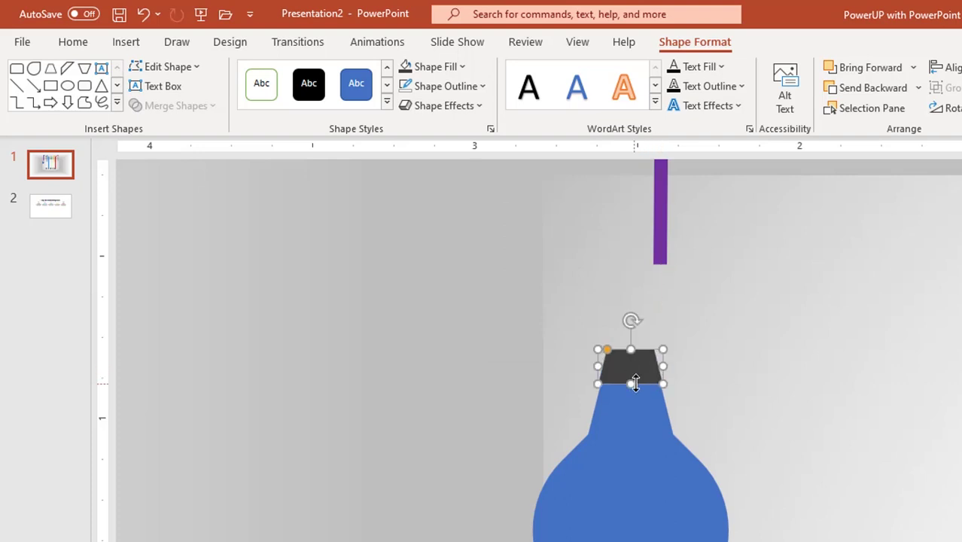
Step: Draw a small dark grey rounded rectangle above the cap
left_click(132, 45)
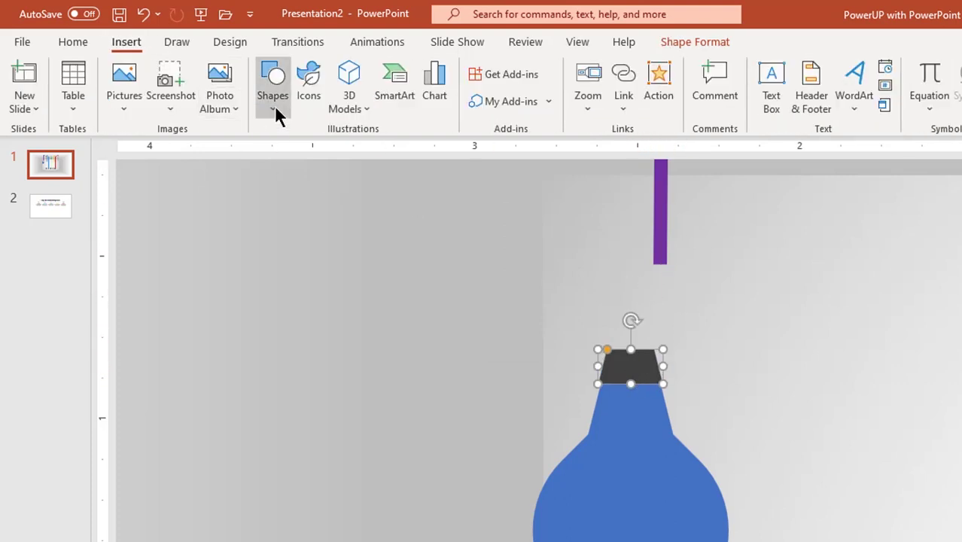
left_click(274, 106)
left_click(376, 270)
left_click_drag(603, 294, 657, 350)
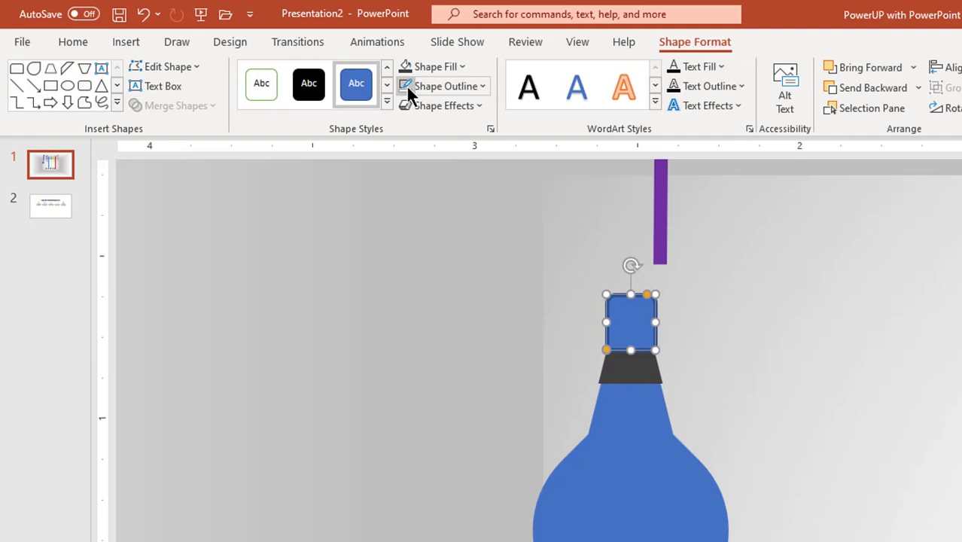
left_click(406, 85)
Step: Overlap the rounded block with the cap and union them into one cap shape
left_click(640, 367)
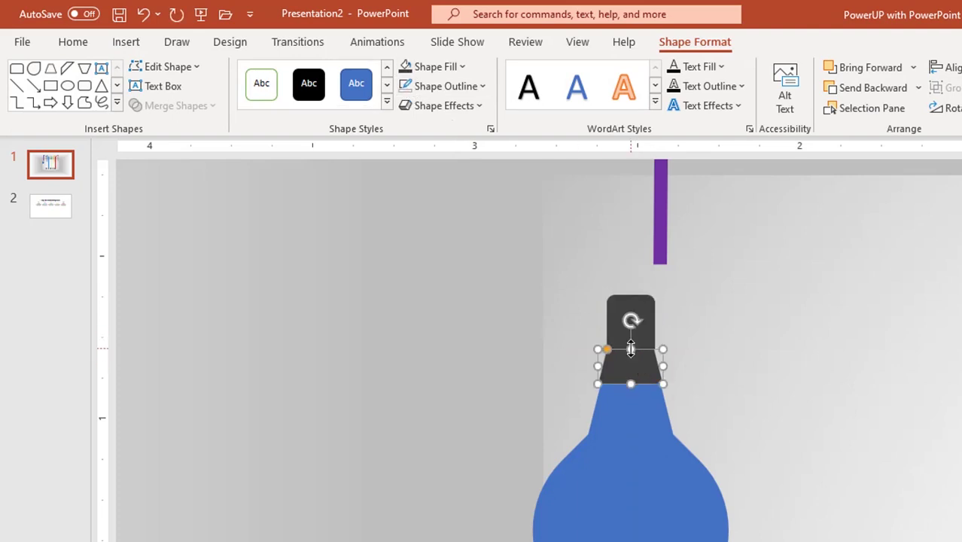
left_click_drag(641, 367, 633, 341)
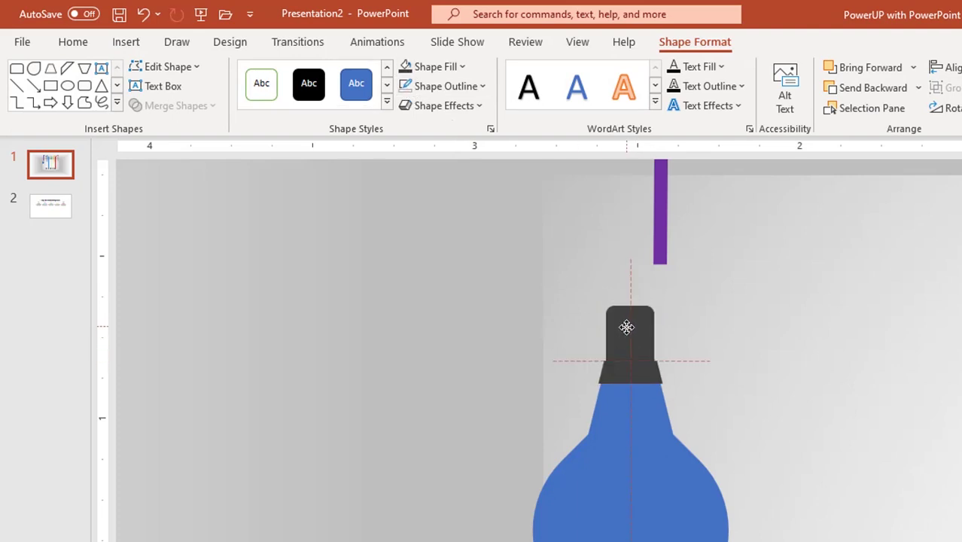
left_click(622, 373, "shift")
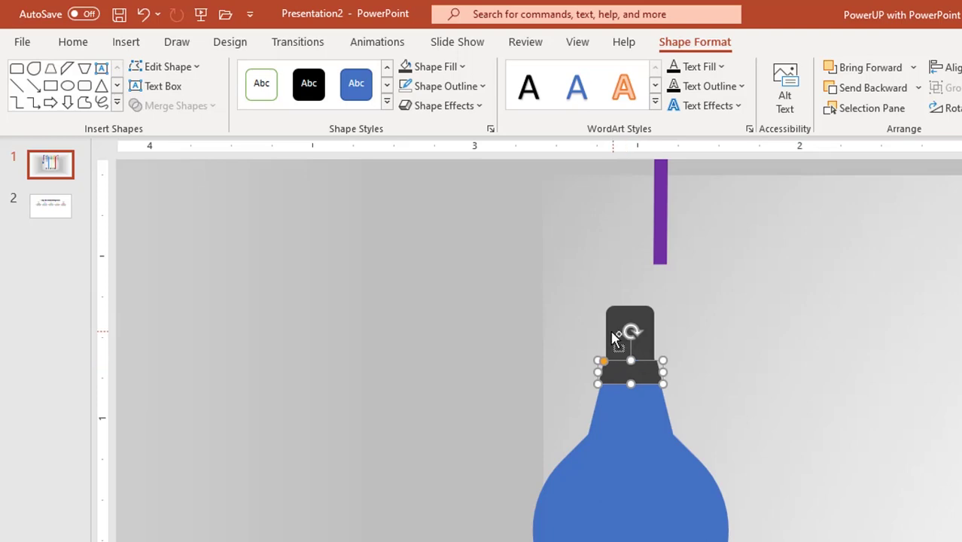
left_click(192, 105)
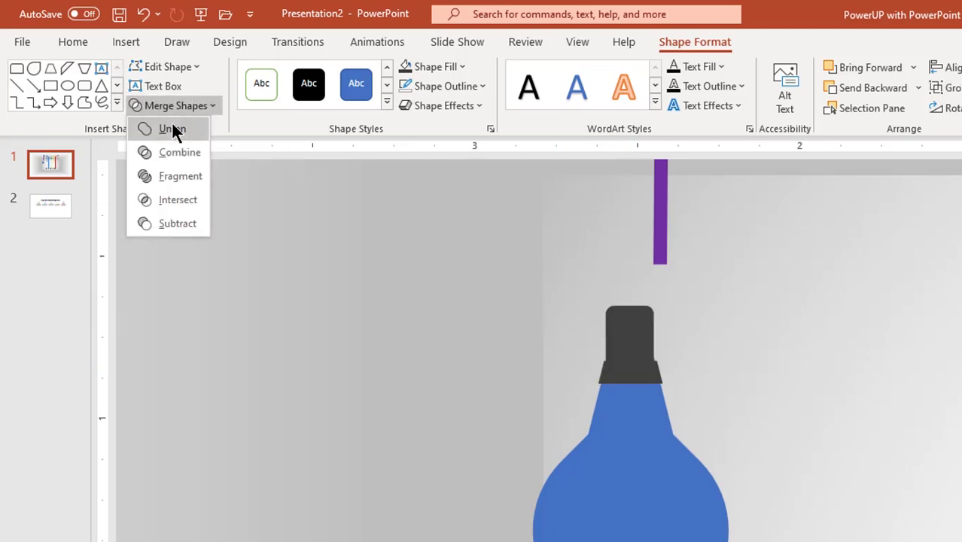
left_click(172, 123)
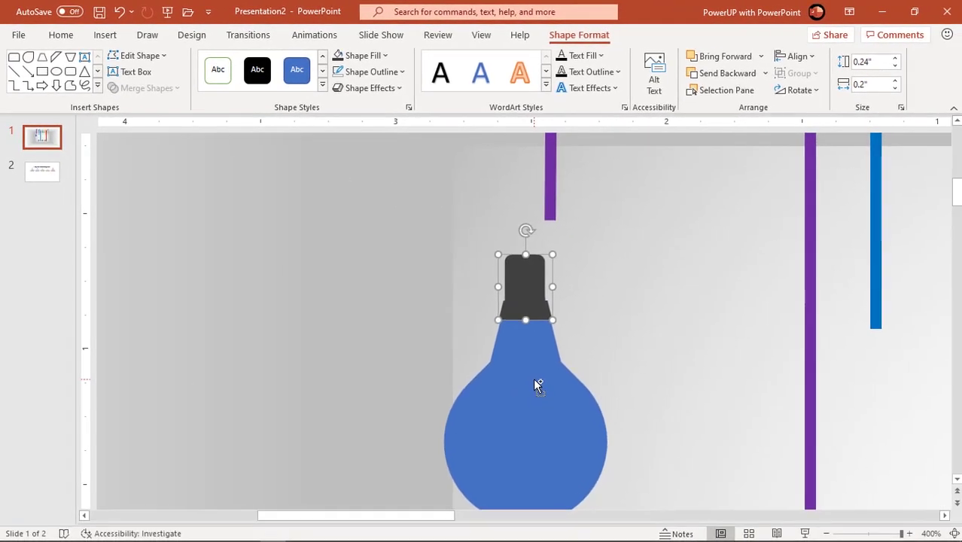
scroll(534, 385, "down", 3, "ctrl")
scroll(535, 385, "down", 5, "ctrl")
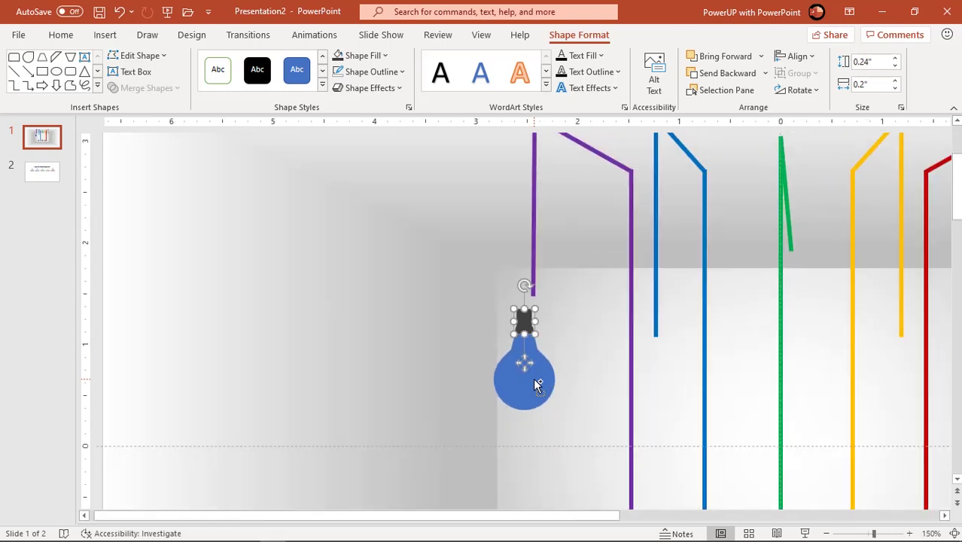
scroll(535, 385, "down", 3, "ctrl")
left_click(463, 376)
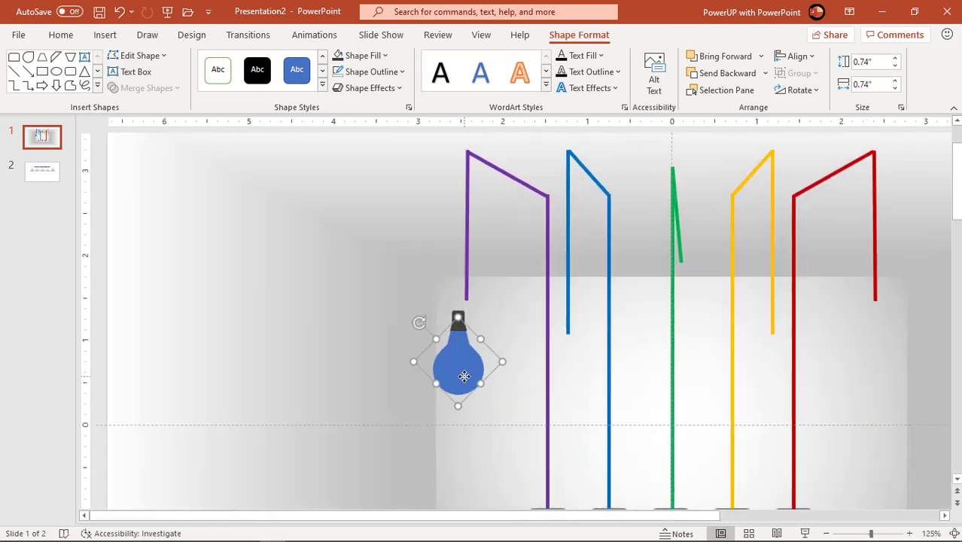
Step: Fill the bulb purple to match its wire
left_click(368, 55)
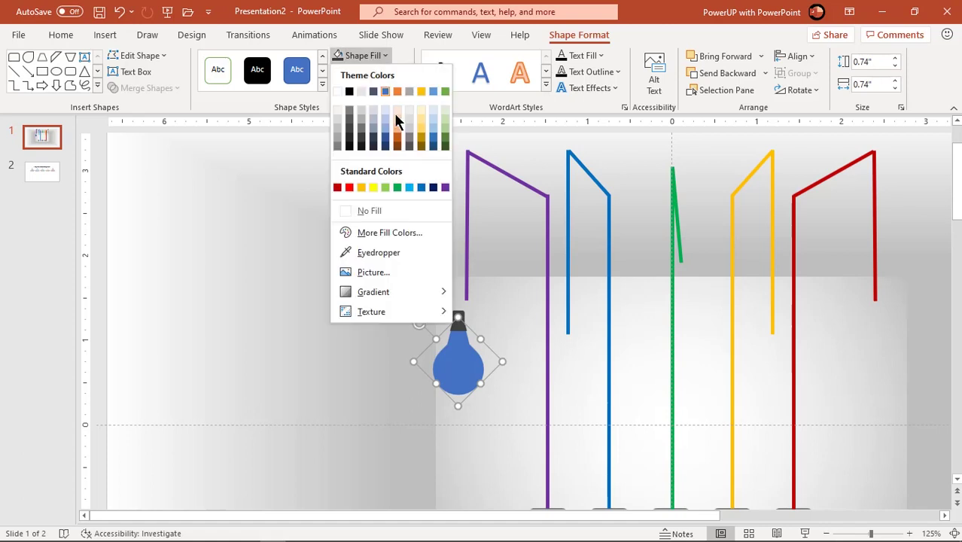
left_click(445, 187)
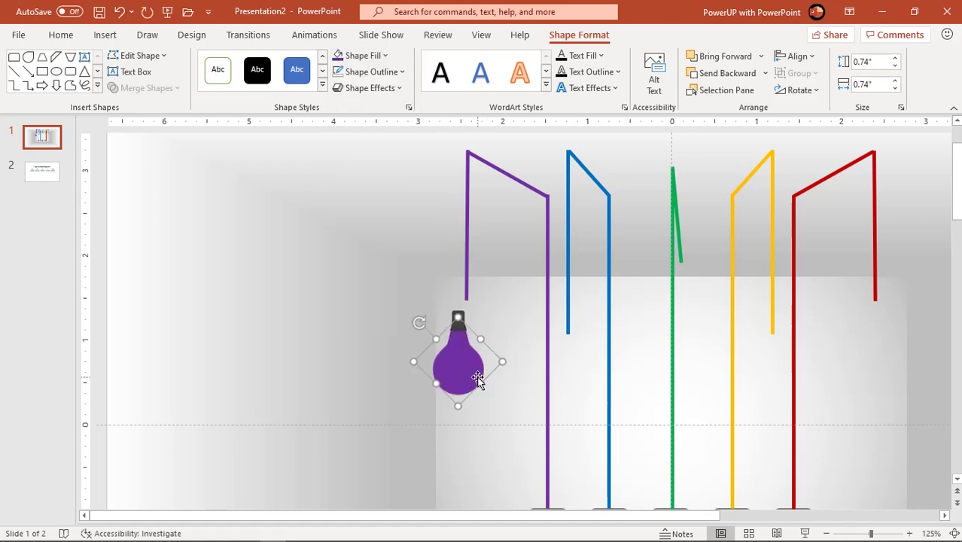
scroll(476, 375, "up", 3, "ctrl")
scroll(481, 385, "up", 3, "ctrl")
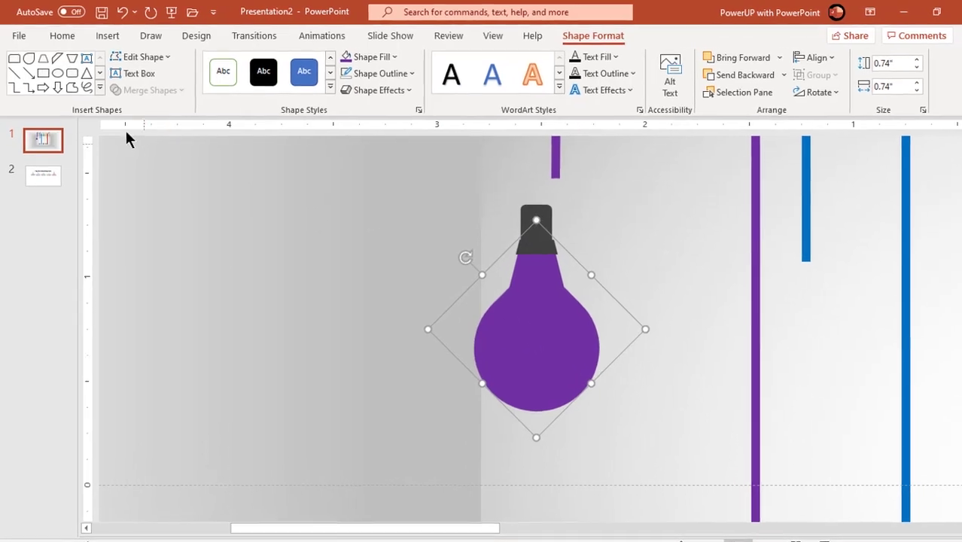
left_click(106, 35)
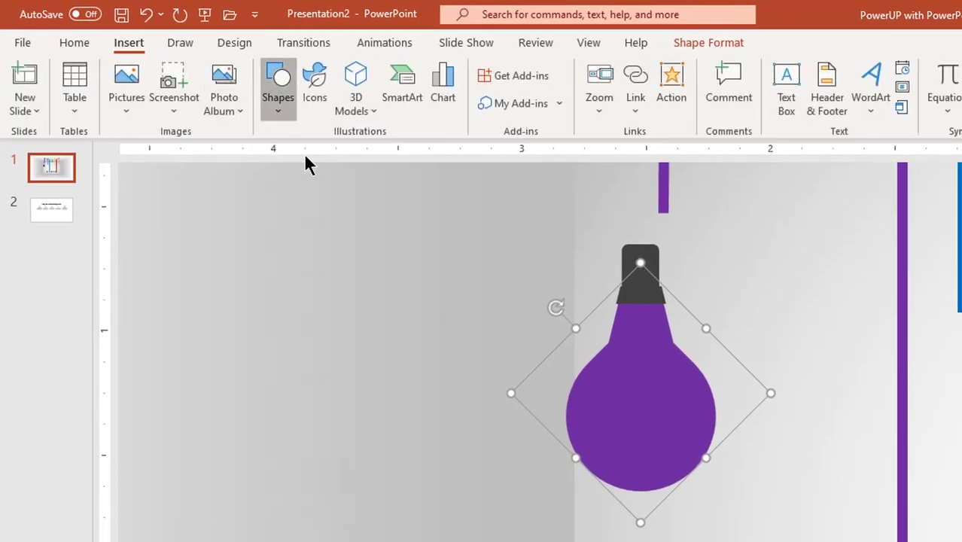
Step: Draw a white-filled circle over the bulb's round part
left_click(427, 156)
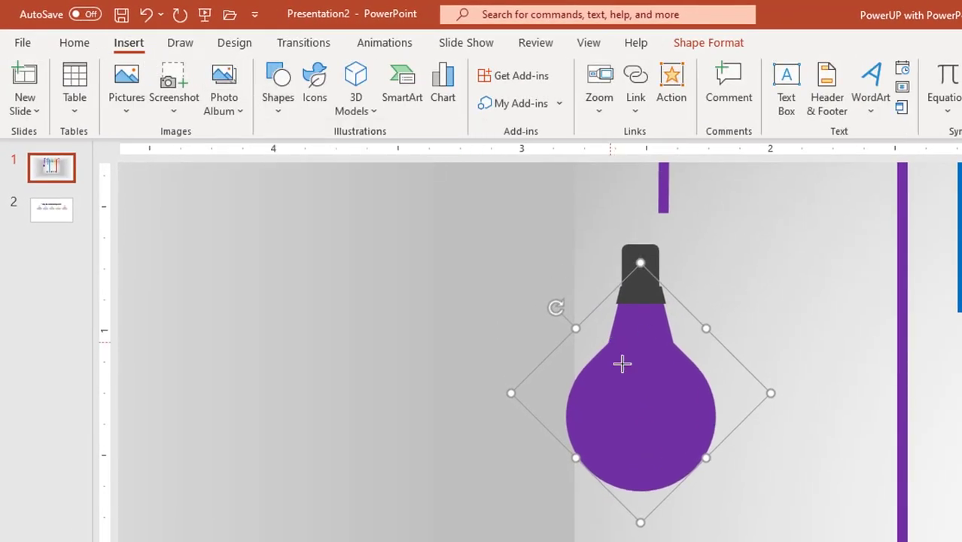
left_click_drag(608, 338, 762, 492)
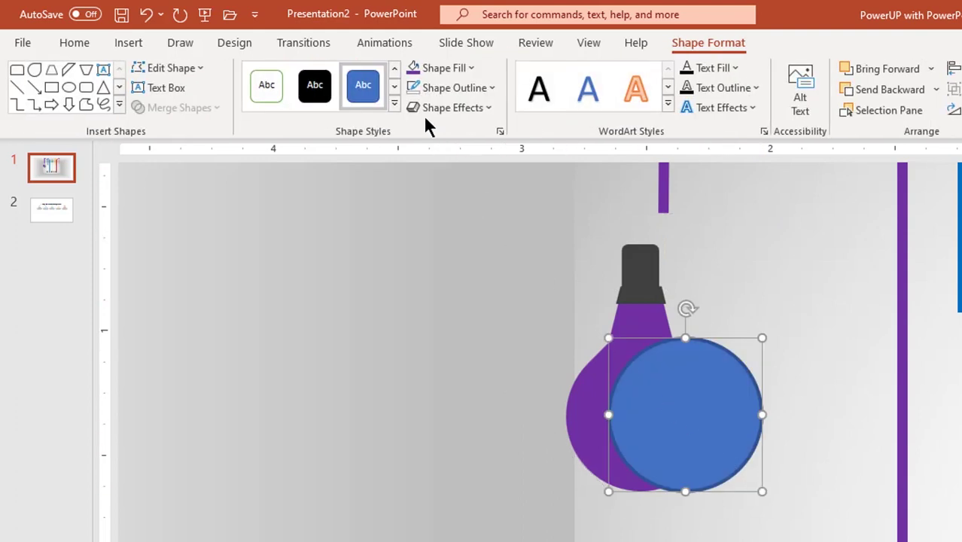
left_click(443, 69)
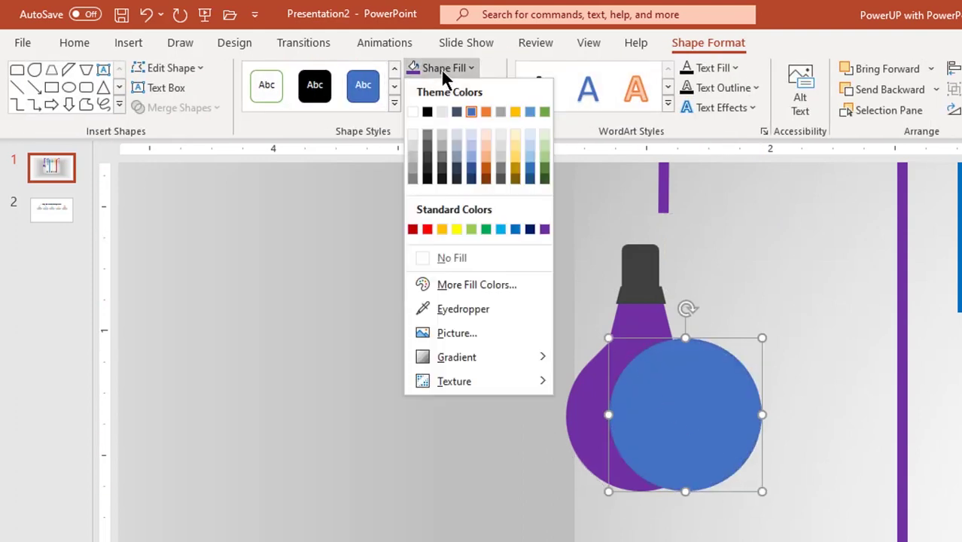
left_click(413, 112)
left_click_drag(699, 421, 652, 415)
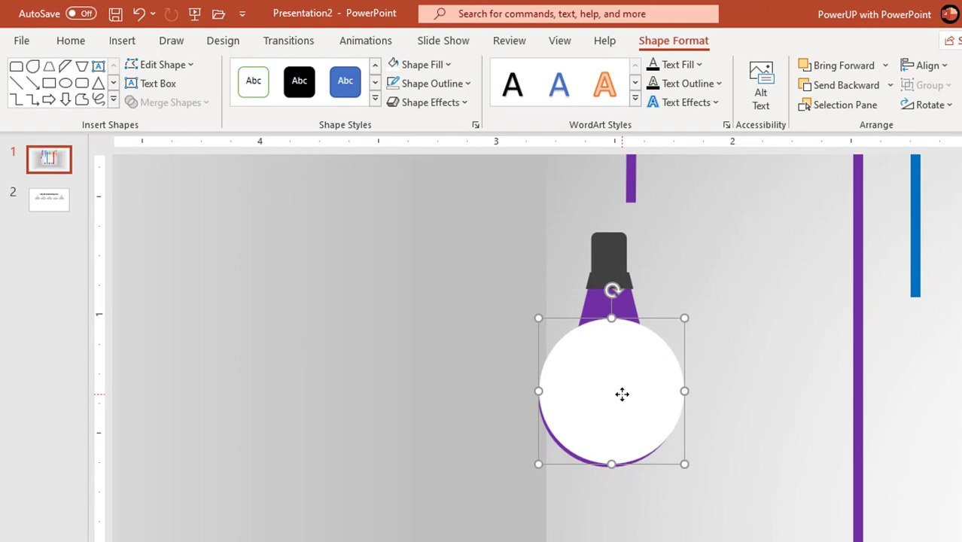
Step: Give the white circle 14 pt soft edges and centre it inside the bulb
right_click(622, 394)
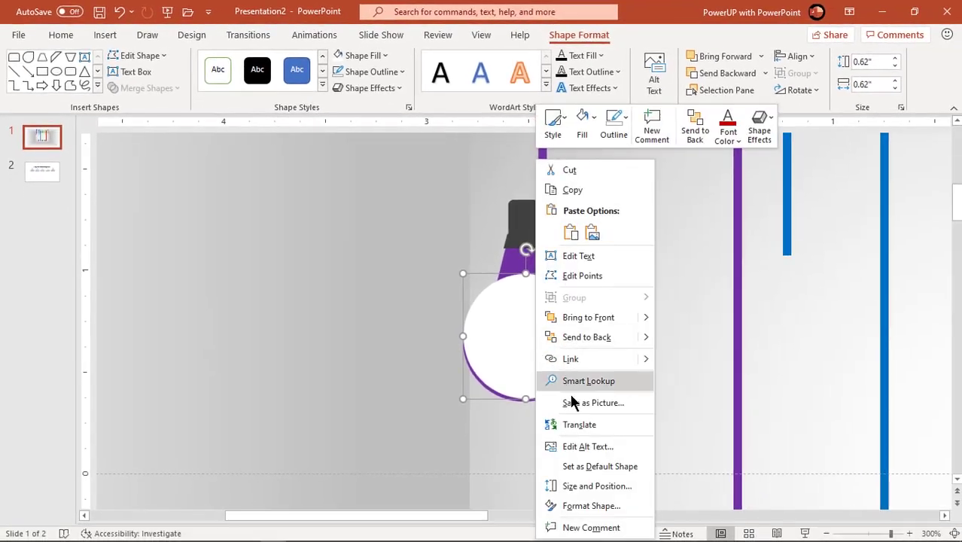
left_click(586, 506)
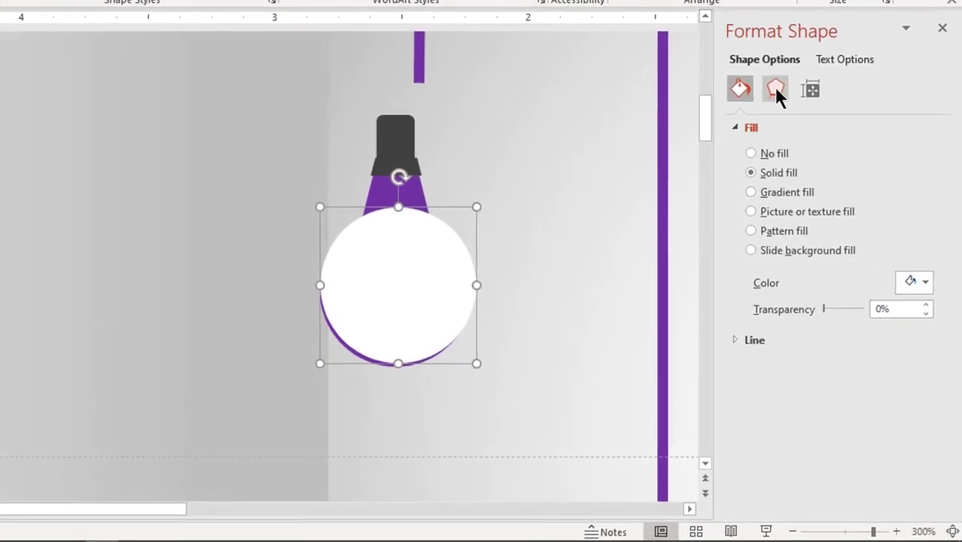
left_click(774, 86)
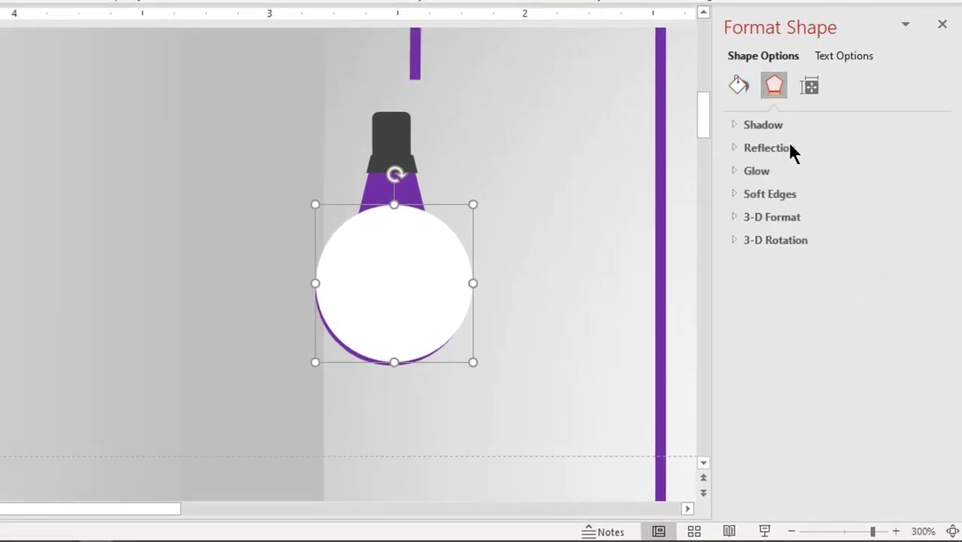
left_click(760, 194)
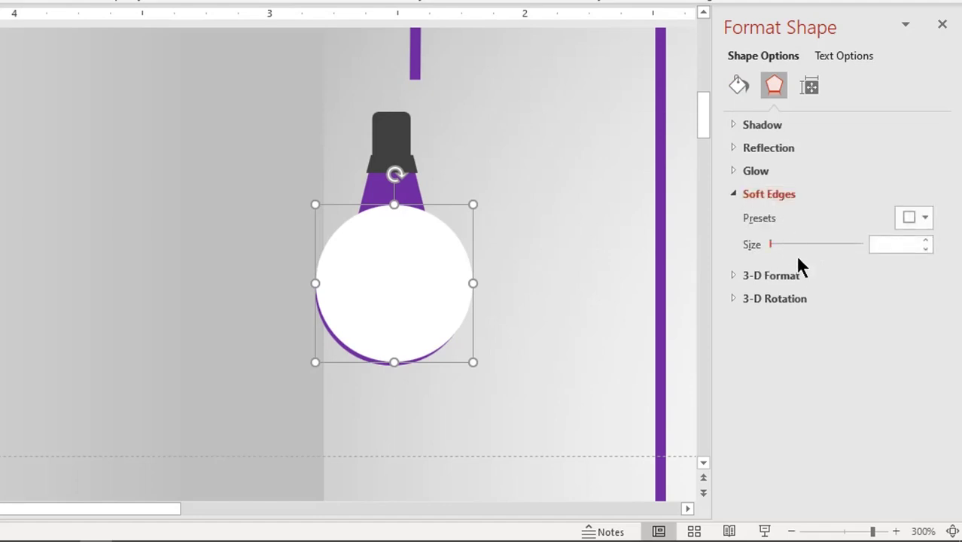
left_click_drag(778, 246, 782, 246)
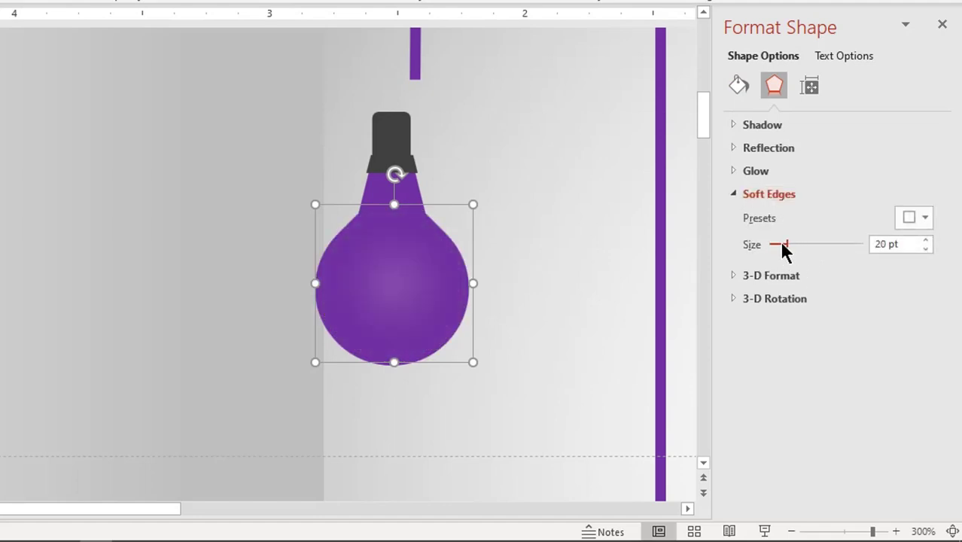
left_click_drag(404, 285, 416, 303)
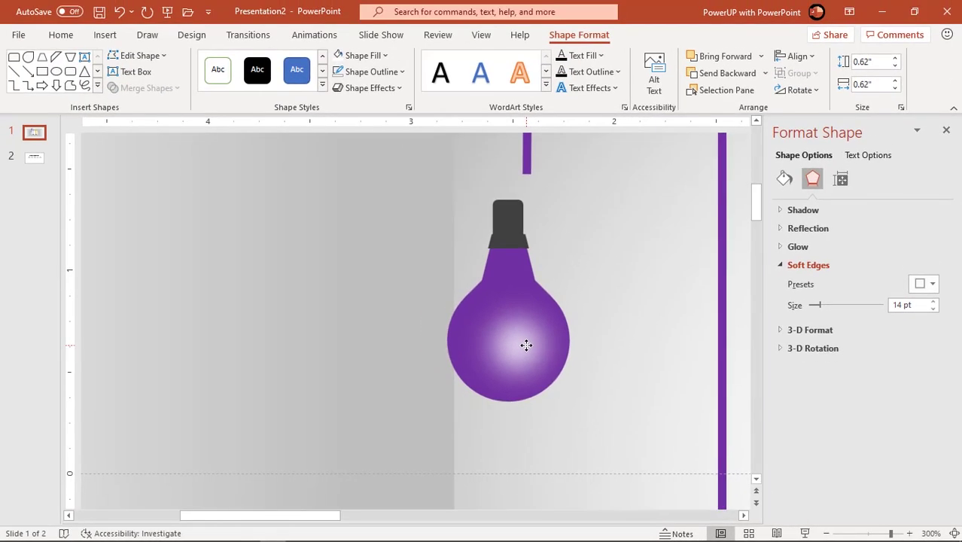
left_click_drag(417, 304, 527, 348)
Step: Group the bulb body and dark cap, and hang it under the purple line
left_click(509, 269, "shift")
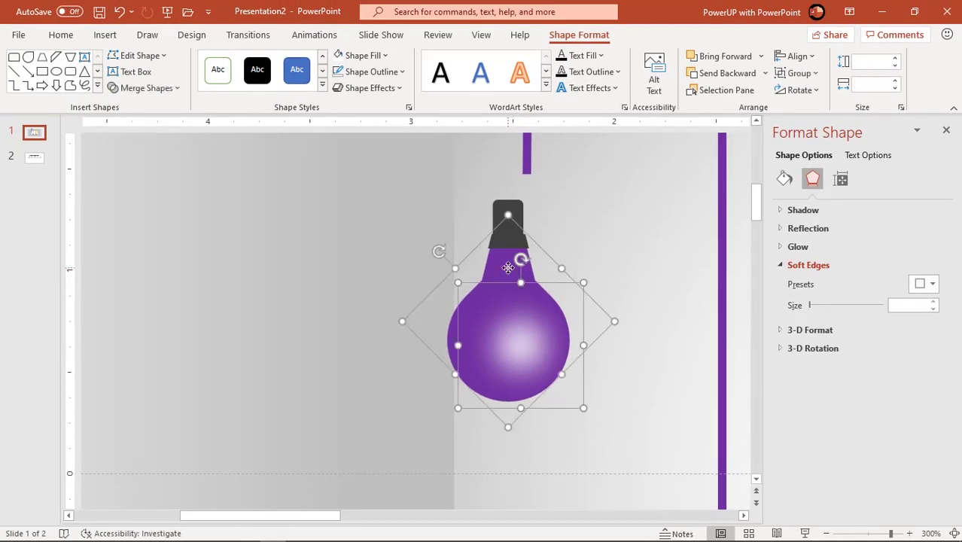
left_click(515, 211, "shift")
right_click(516, 211)
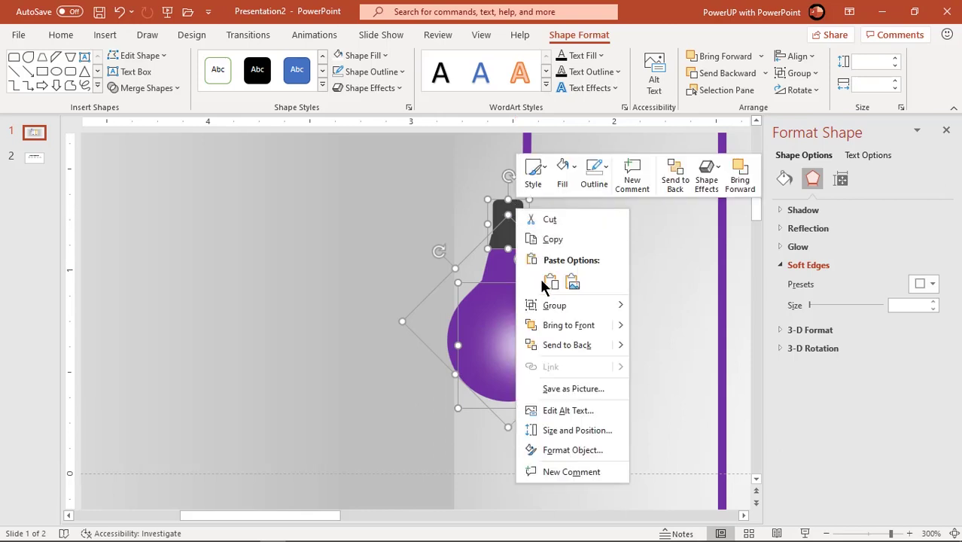
left_click(646, 312)
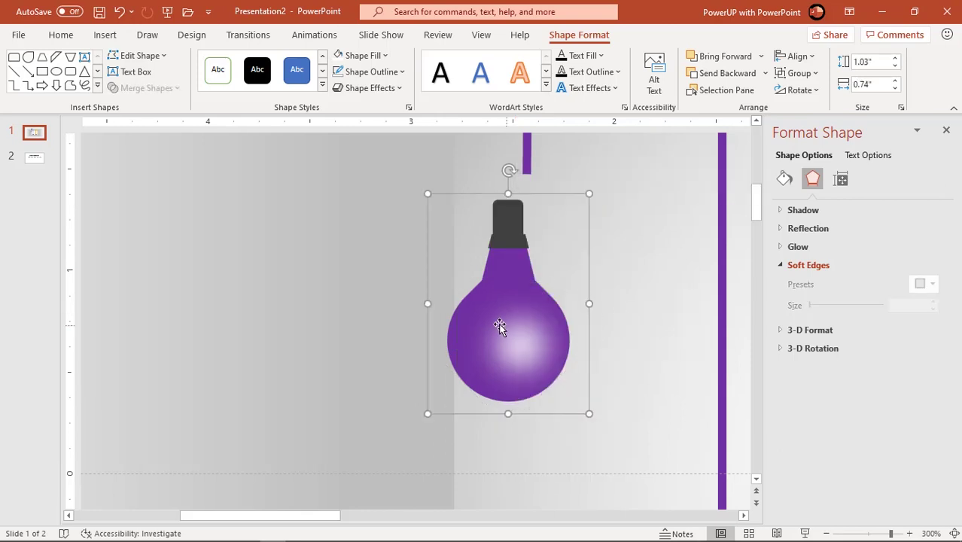
left_click_drag(501, 327, 517, 297)
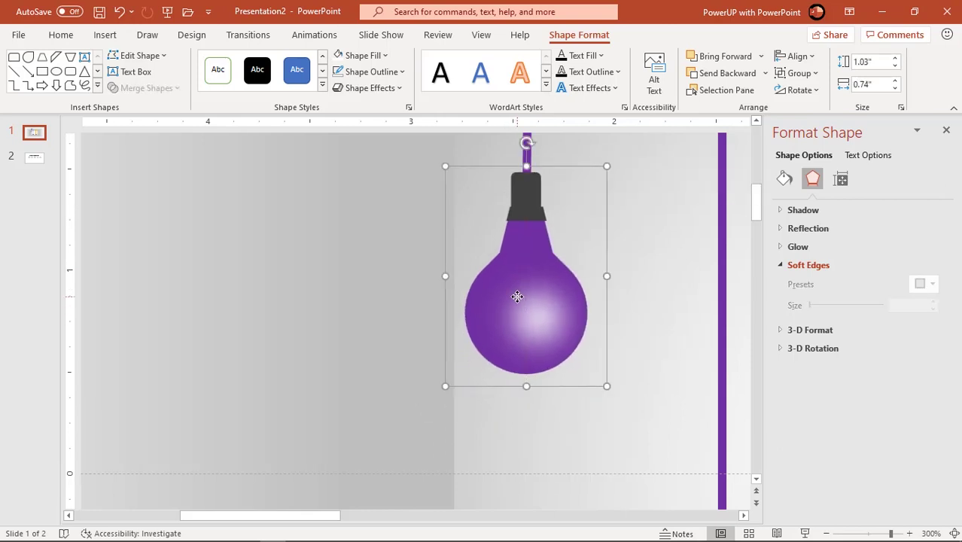
Step: Place a bulb copy on the blue line and fill it blue
scroll(522, 303, "down", 5, "ctrl")
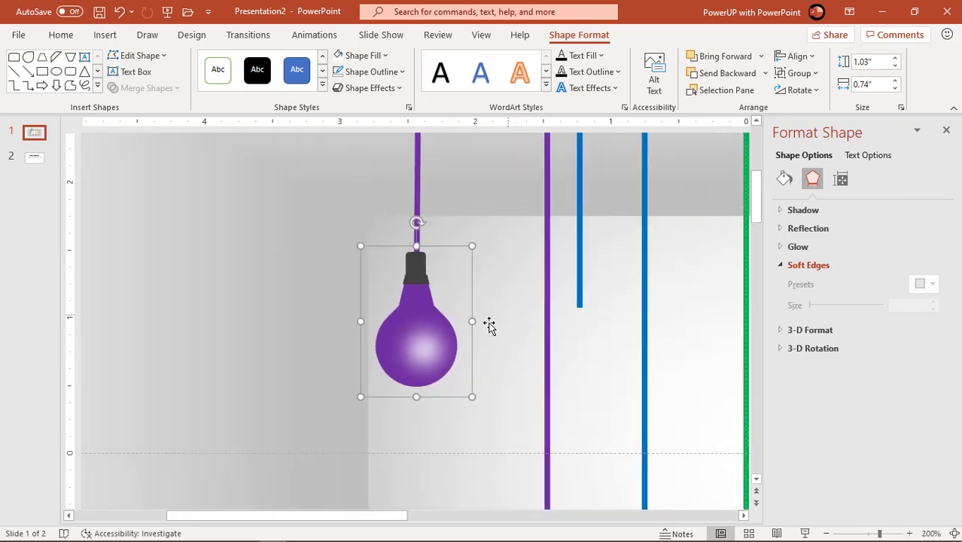
left_click_drag(413, 327, 576, 377)
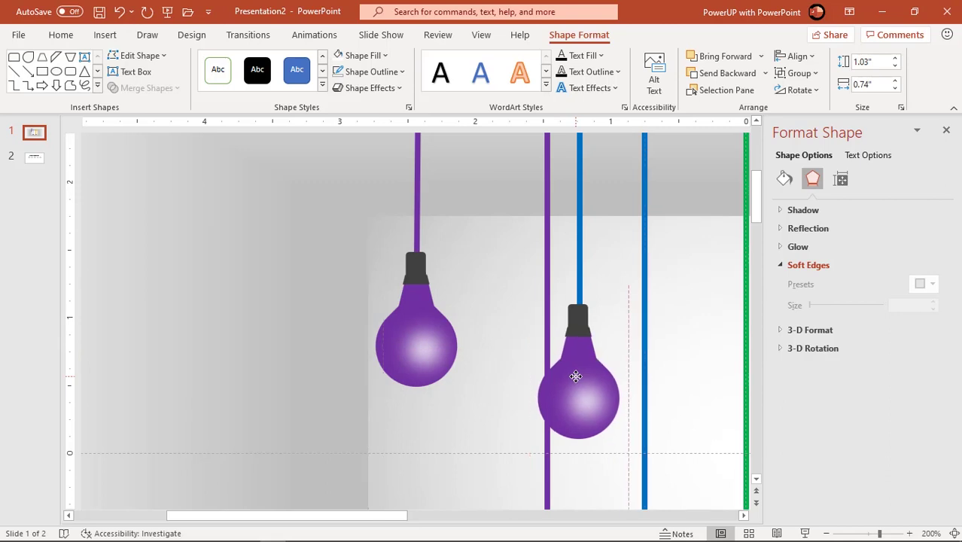
left_click_drag(576, 377, 575, 376)
left_click(568, 367)
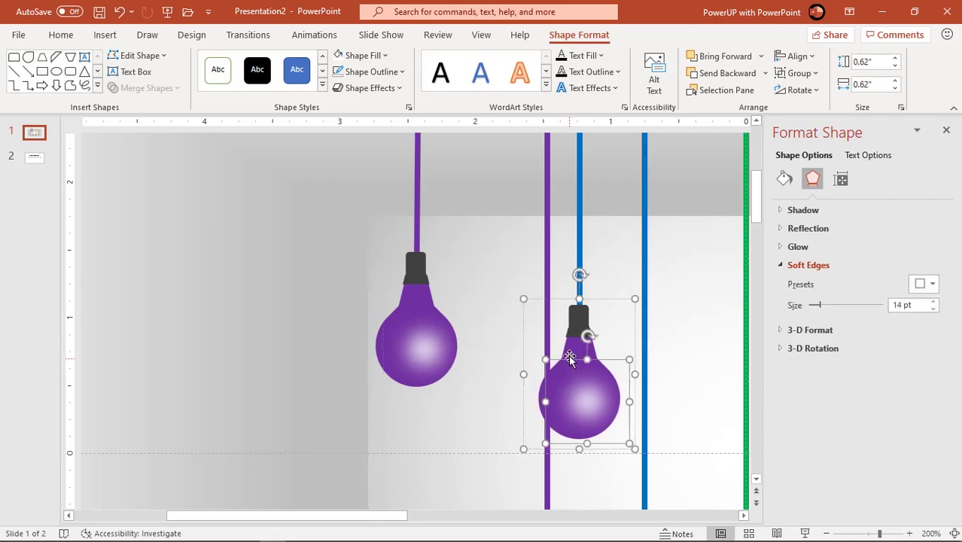
left_click(570, 348)
left_click(364, 55)
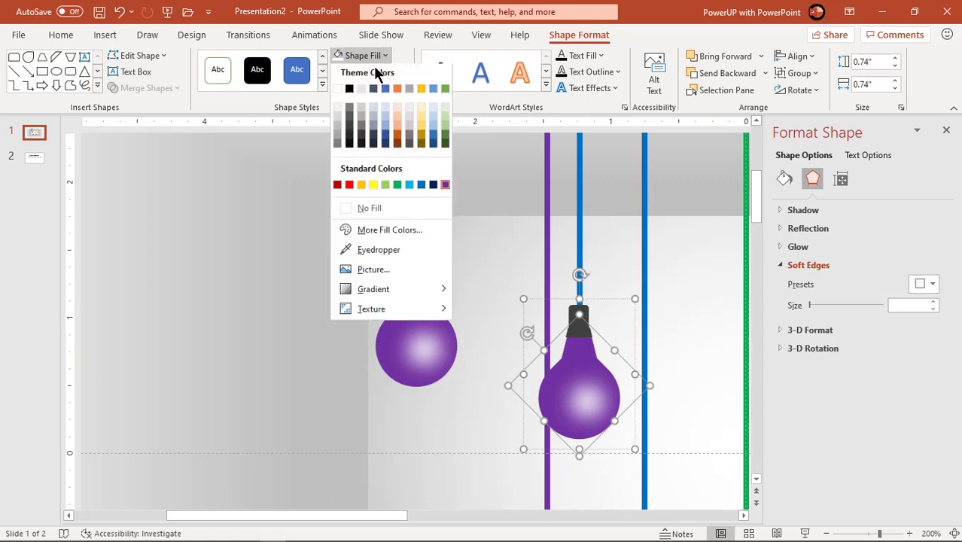
left_click(421, 187)
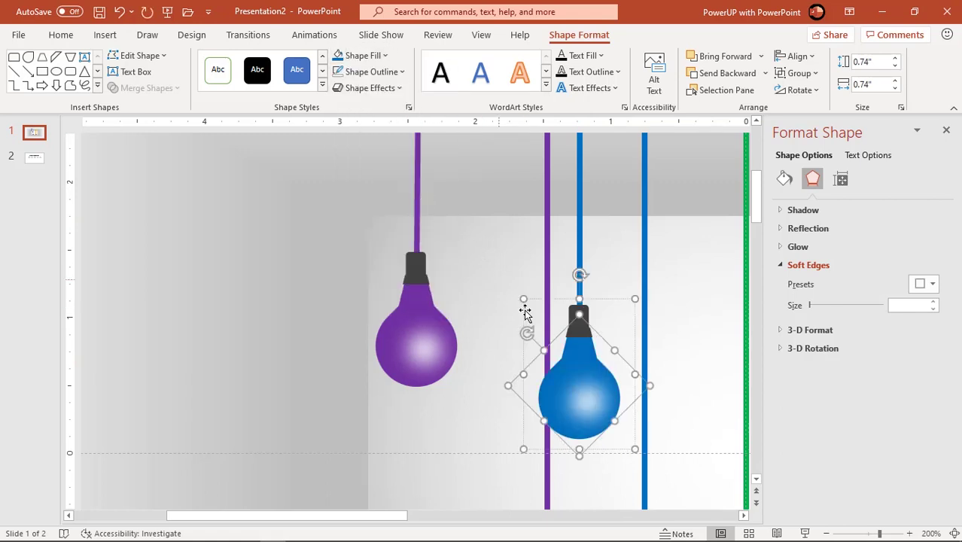
Step: Duplicate the blue bulb onto the green cord and fill its glass green
left_click(611, 204)
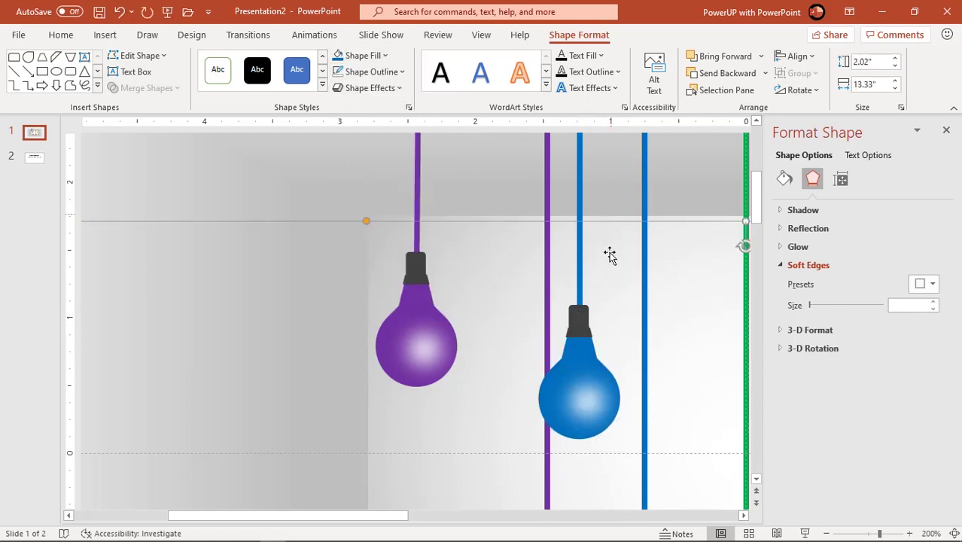
left_click(574, 339)
key("ctrl+d")
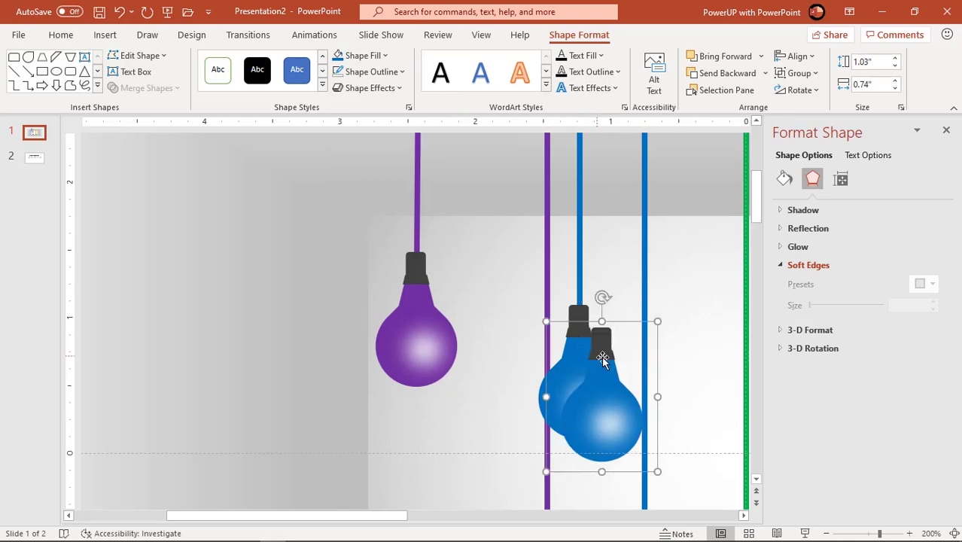
left_click_drag(387, 516, 462, 514)
left_click_drag(366, 401, 528, 245)
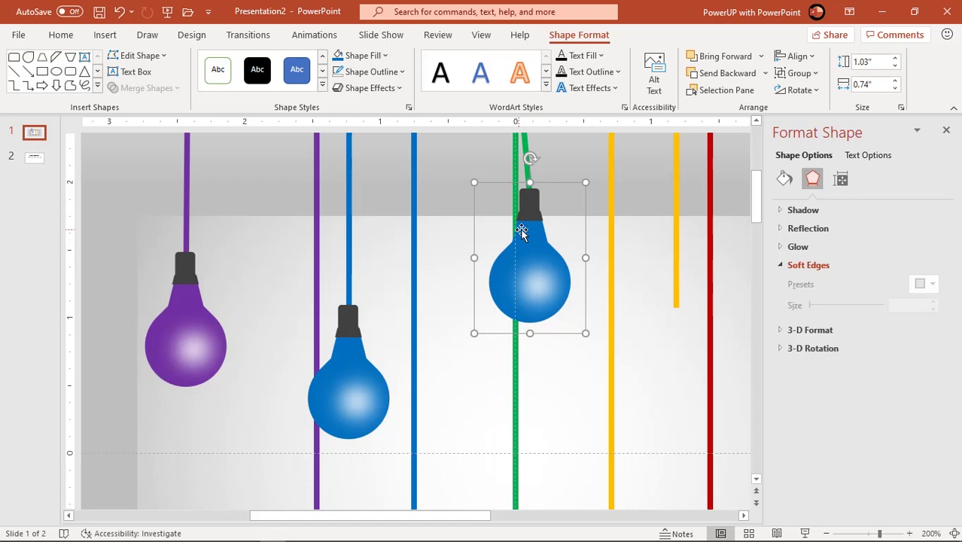
left_click(524, 226)
left_click(363, 55)
left_click(397, 187)
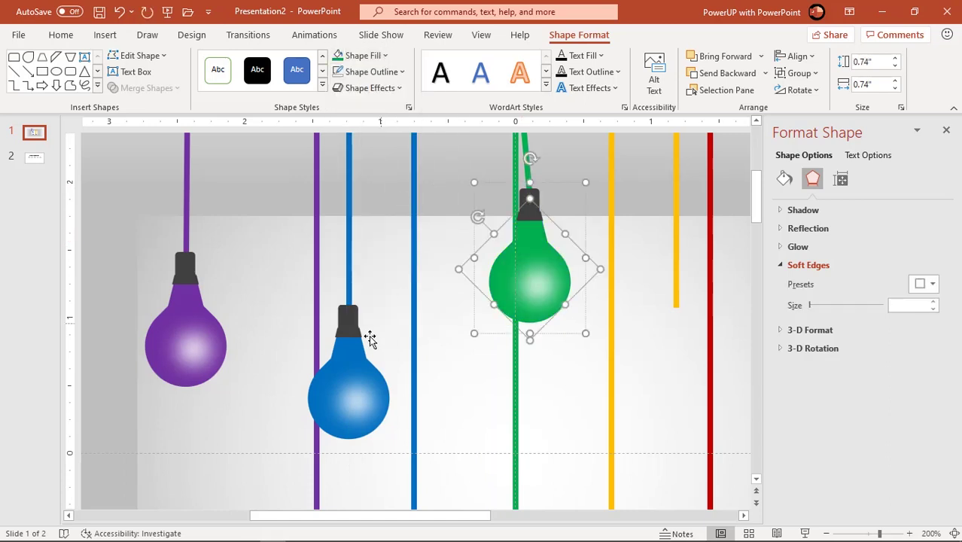
Step: Move a blue bulb copy onto the yellow cord and fill it yellow
left_click_drag(365, 370, 678, 366)
left_click(364, 55)
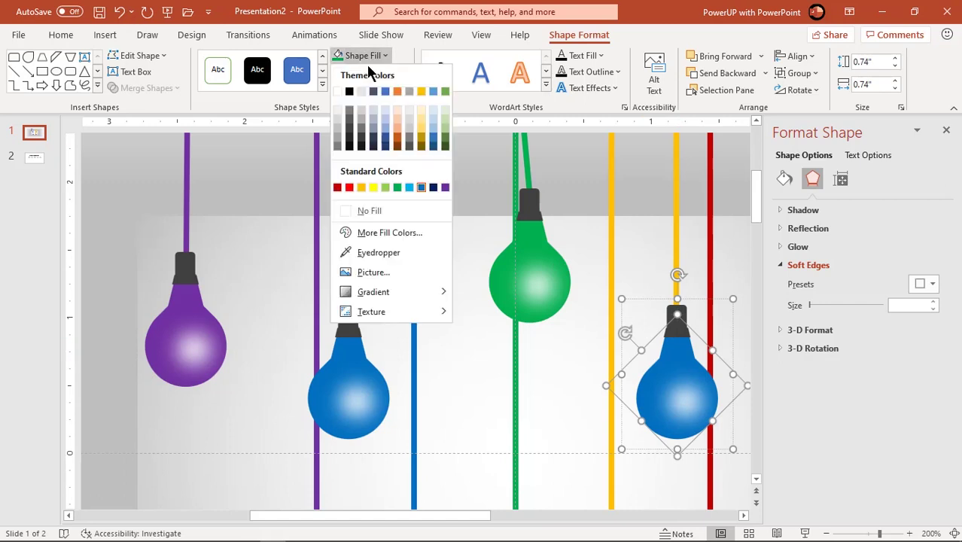
left_click(360, 187)
Step: Copy the purple bulb onto the red cord and fill it Dark Red
scroll(476, 525, "right", 2)
scroll(430, 445, "down", 2)
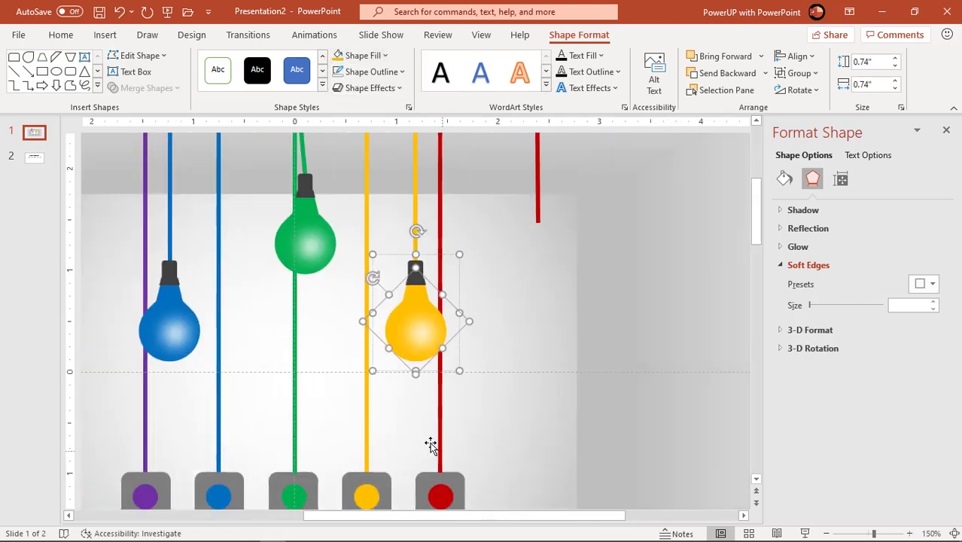
scroll(297, 390, "down", 2)
left_click(117, 275)
left_click_drag(116, 275, 517, 299)
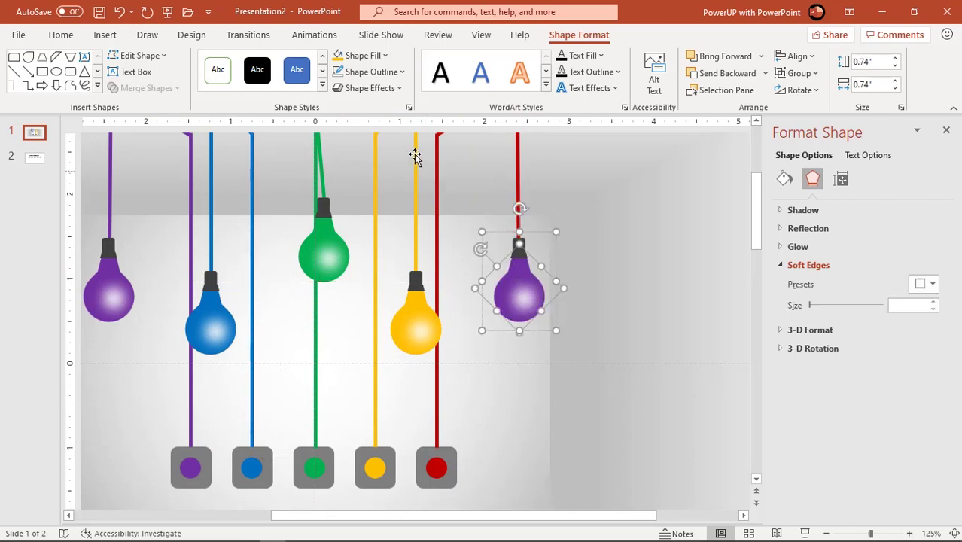
left_click(362, 56)
left_click(338, 188)
scroll(569, 373, "down", 3)
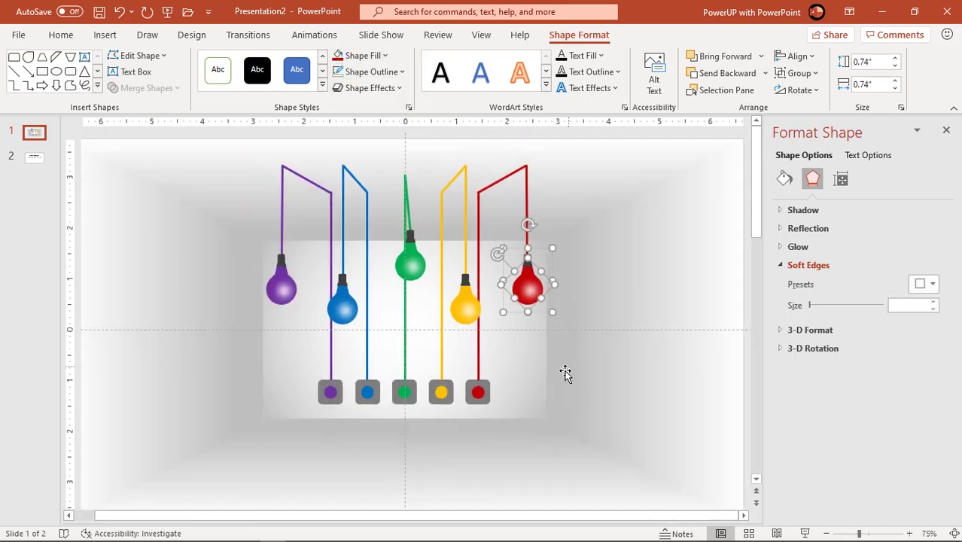
Step: Apply an Outer shadow preset to the purple, blue, green, yellow and red switch boxes
left_click(549, 143)
left_click(321, 390)
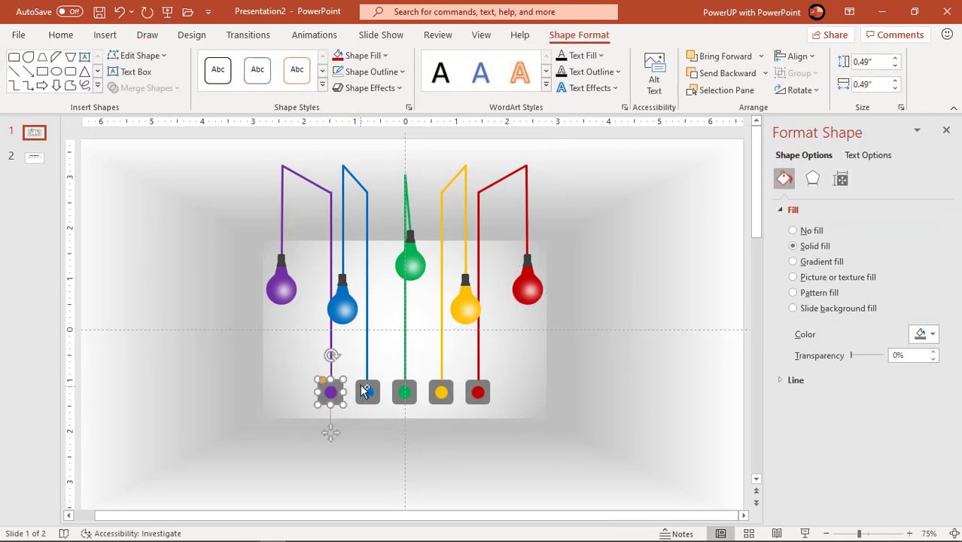
left_click(360, 385, "shift")
left_click(399, 384, "shift")
left_click(434, 386, "shift")
left_click(471, 390, "shift")
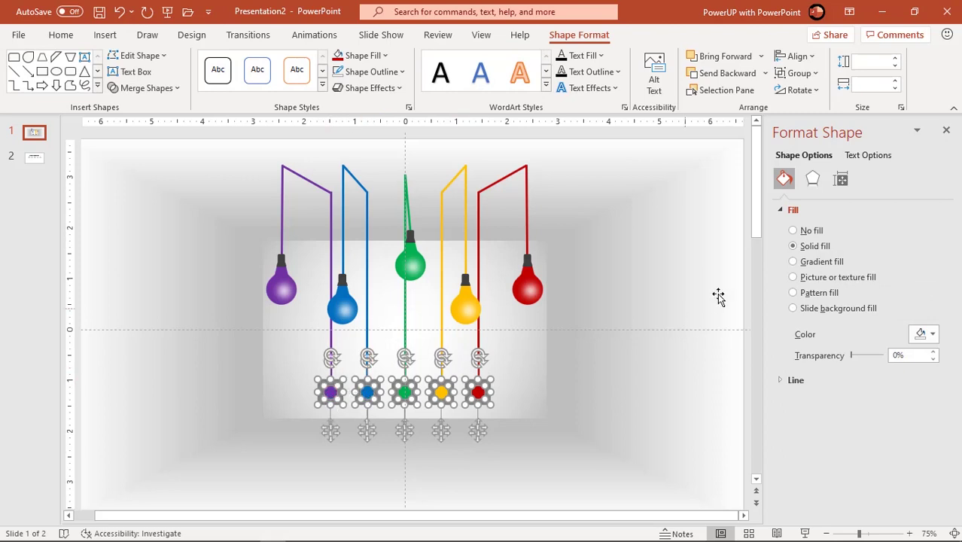
left_click(812, 180)
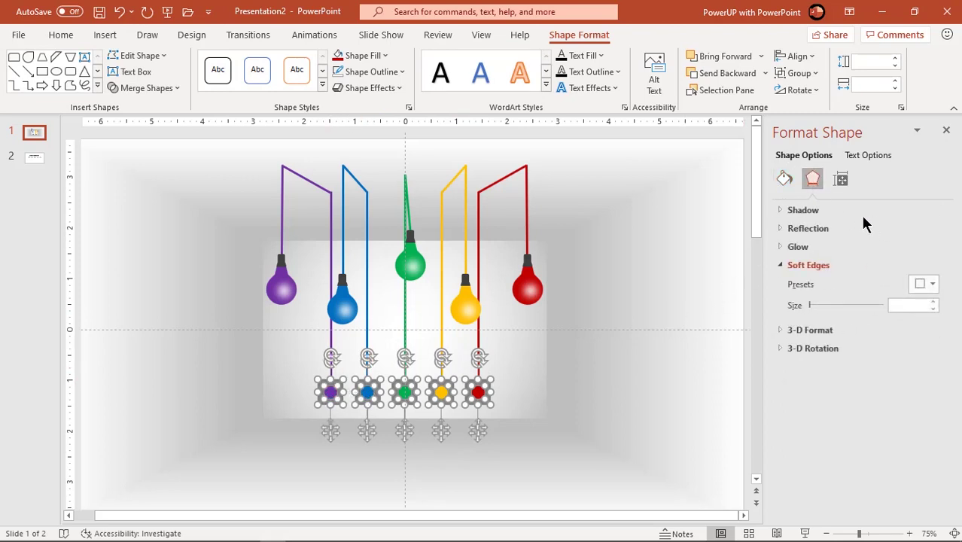
left_click(847, 210)
left_click(923, 230)
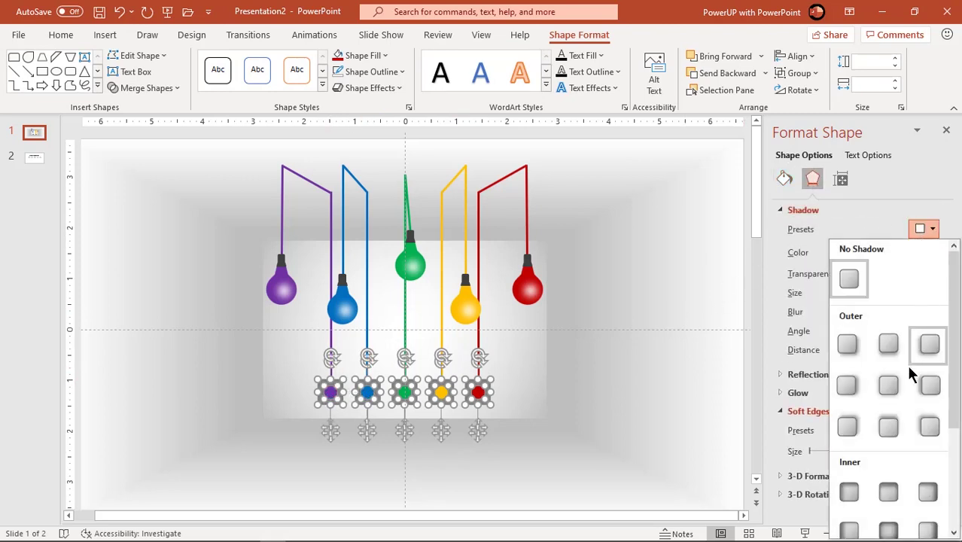
left_click(888, 385)
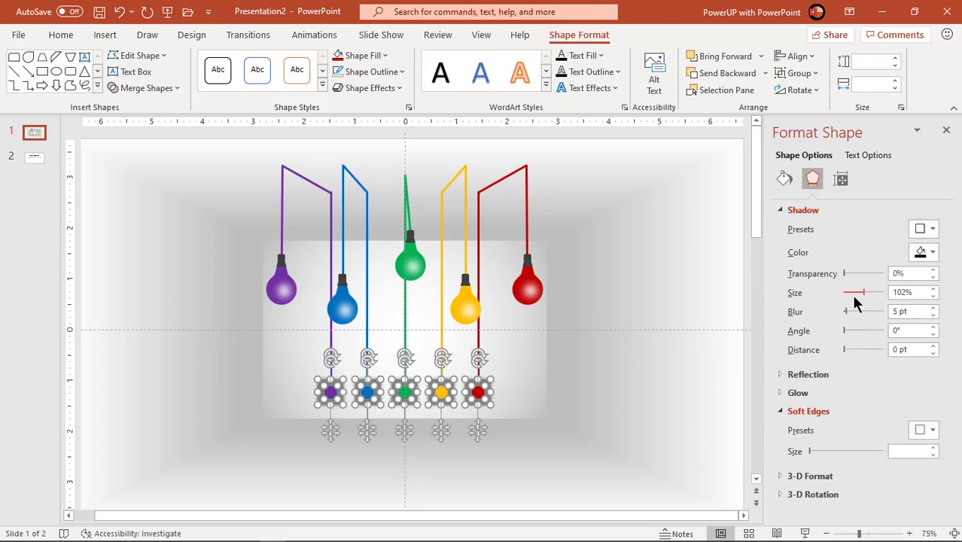
left_click(750, 267)
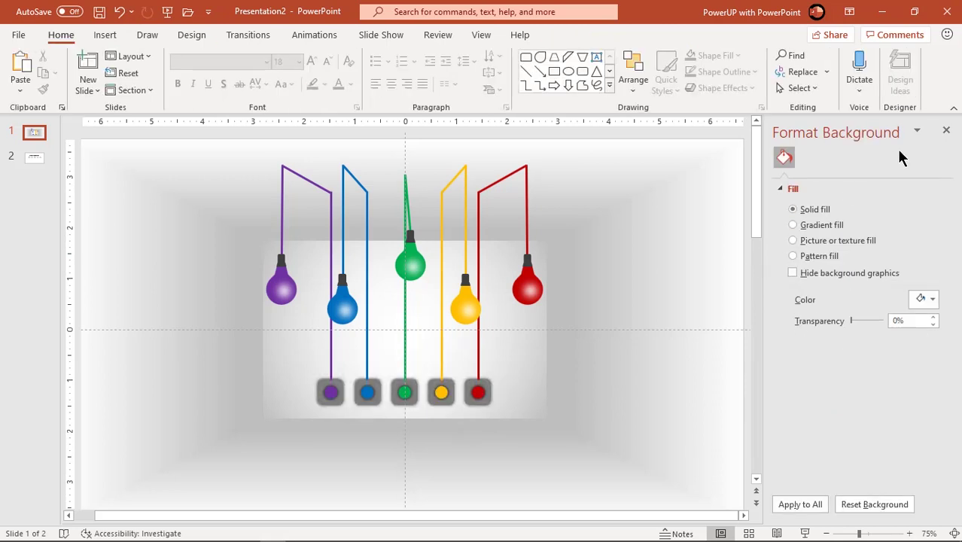
left_click(946, 131)
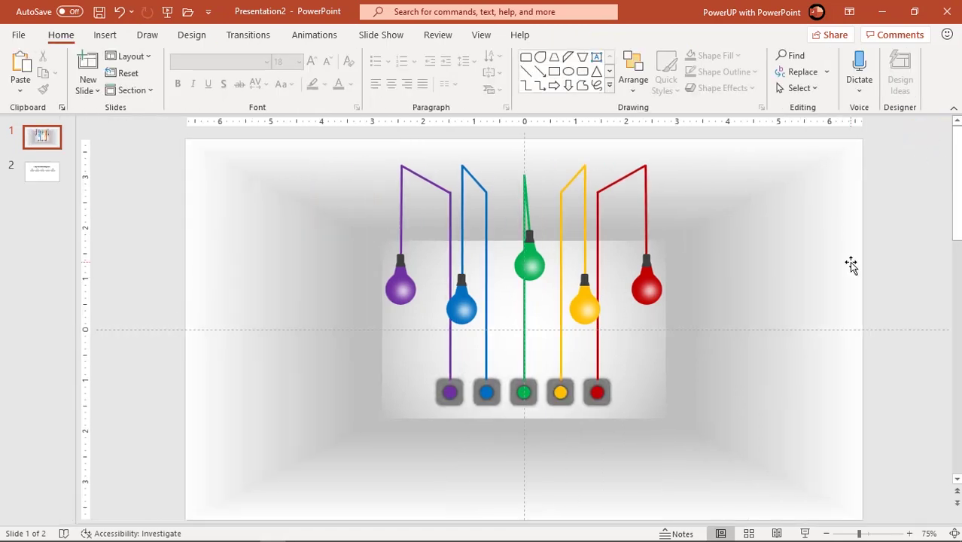
Step: Copy the five heading boxes 01–05 from slide 2 onto the bulb slide
left_click(47, 176)
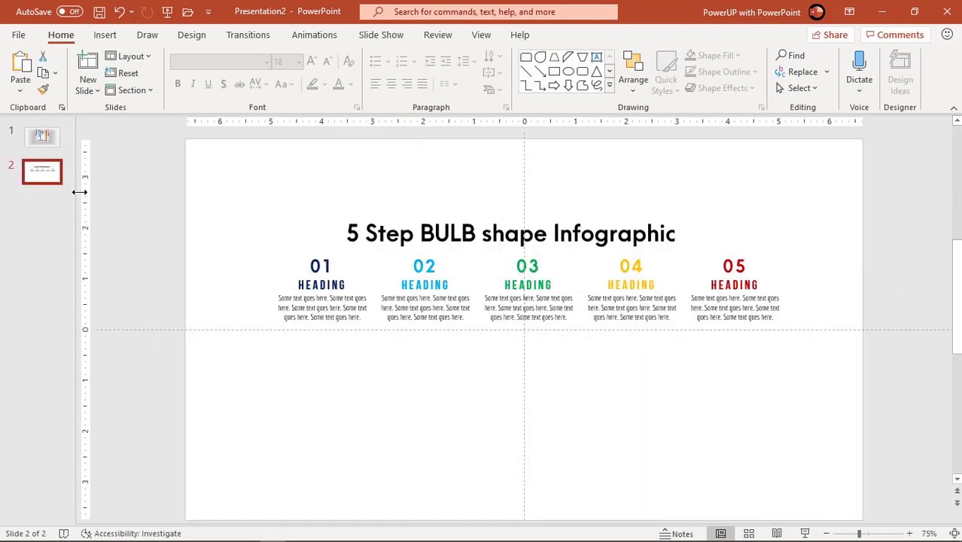
left_click(306, 257)
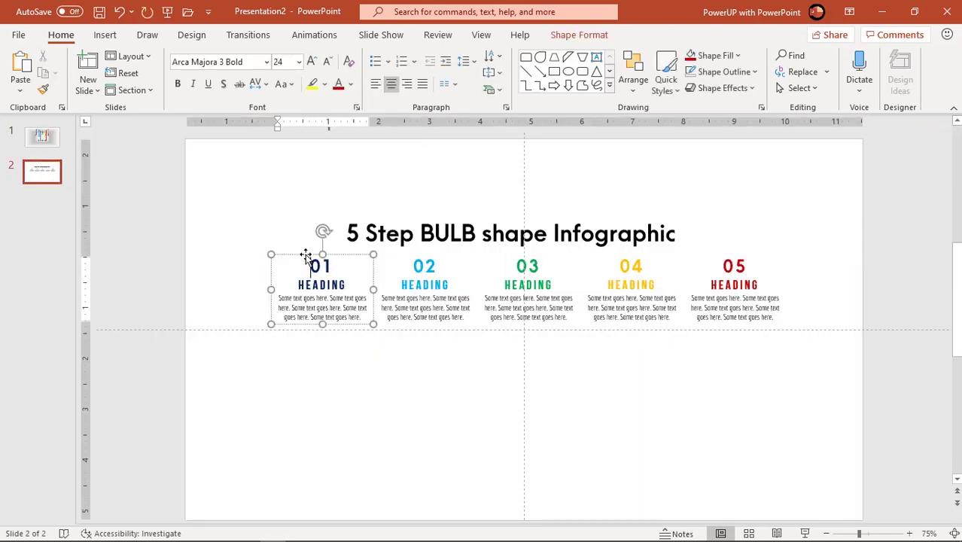
left_click(424, 298, "shift")
left_click(509, 300, "shift")
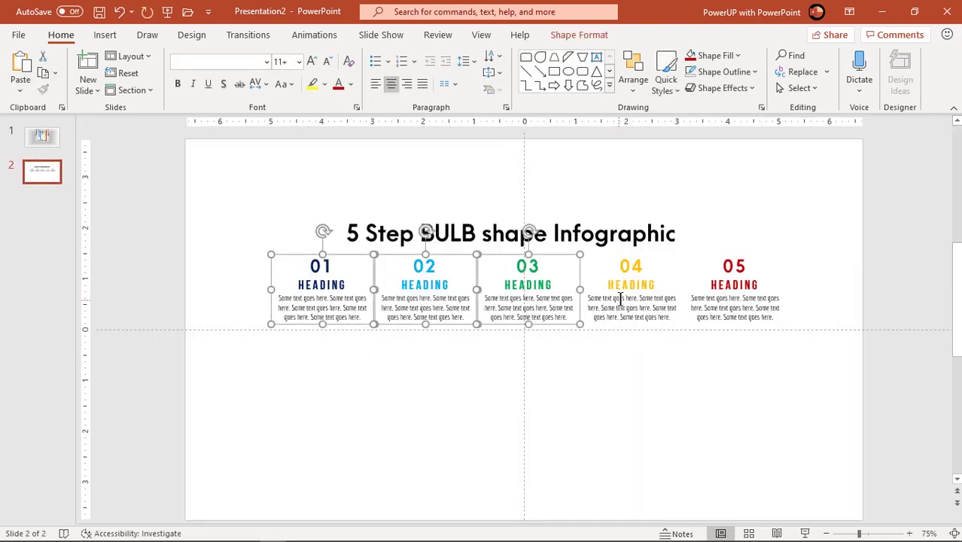
left_click(619, 298, "shift")
left_click(735, 299, "shift")
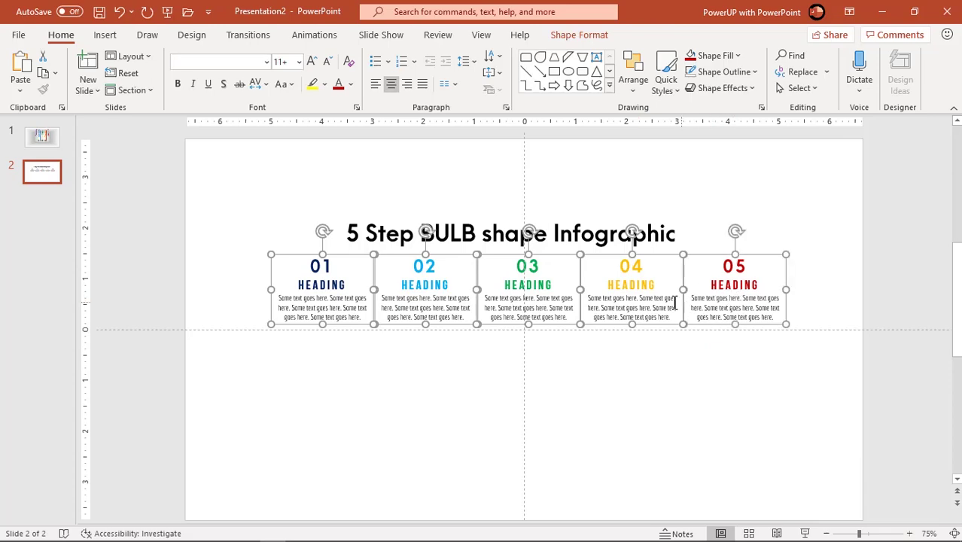
key("ctrl+c")
left_click(38, 135)
key("ctrl+v")
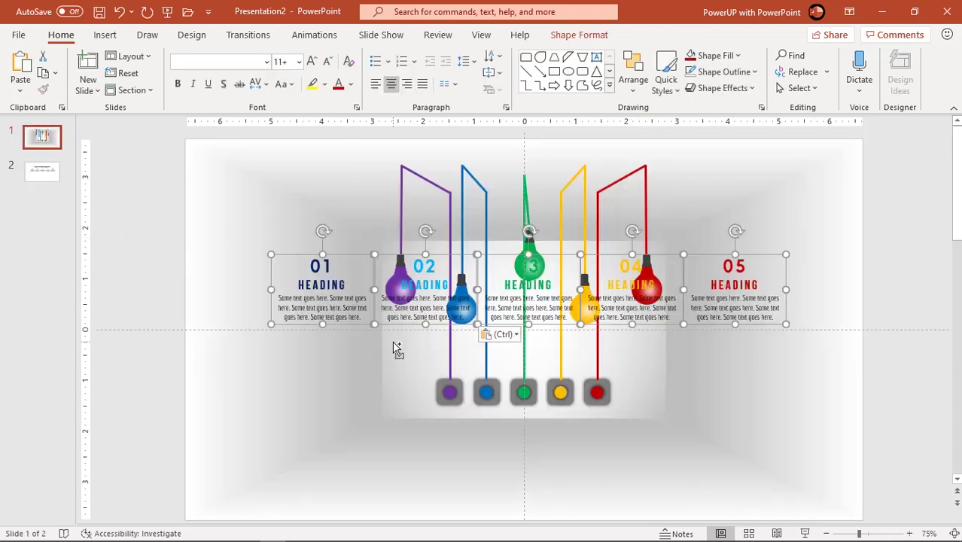
Step: Spread the headings around the bulbs, with 03 below the switch boxes
left_click_drag(338, 325, 333, 316)
left_click(409, 260)
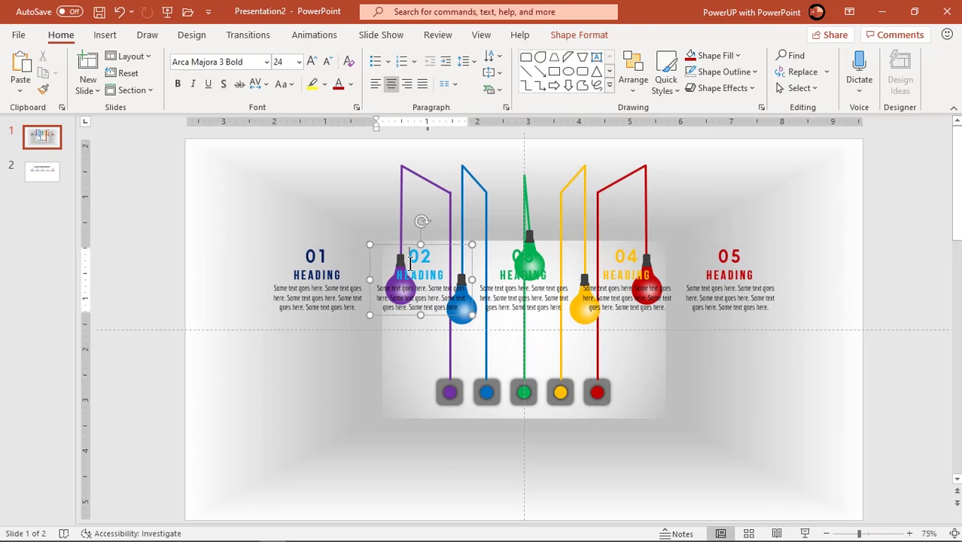
left_click_drag(409, 260, 377, 334)
left_click_drag(548, 244, 549, 414)
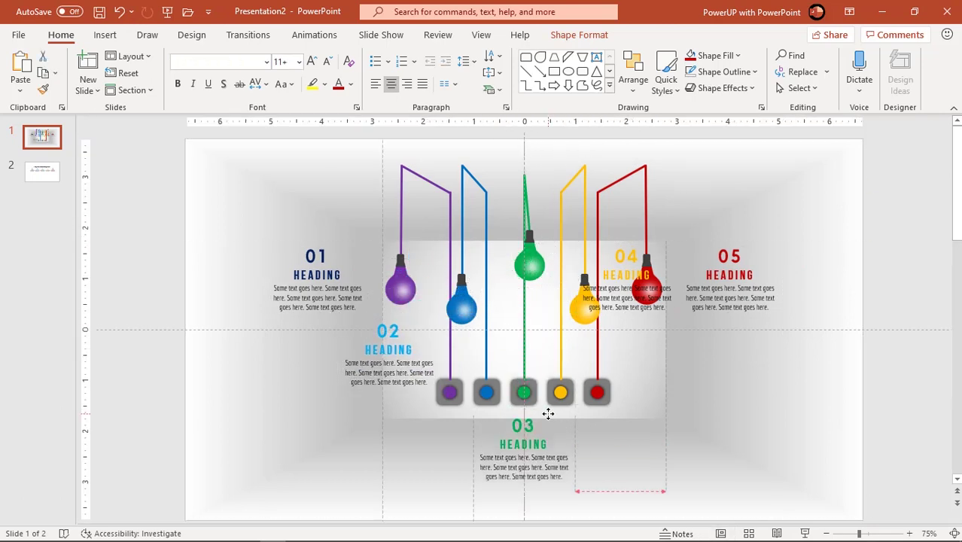
left_click_drag(655, 312, 677, 377)
Step: Recolour heading 01 purple and heading 02 a darker blue
left_click(316, 259)
left_click(446, 221)
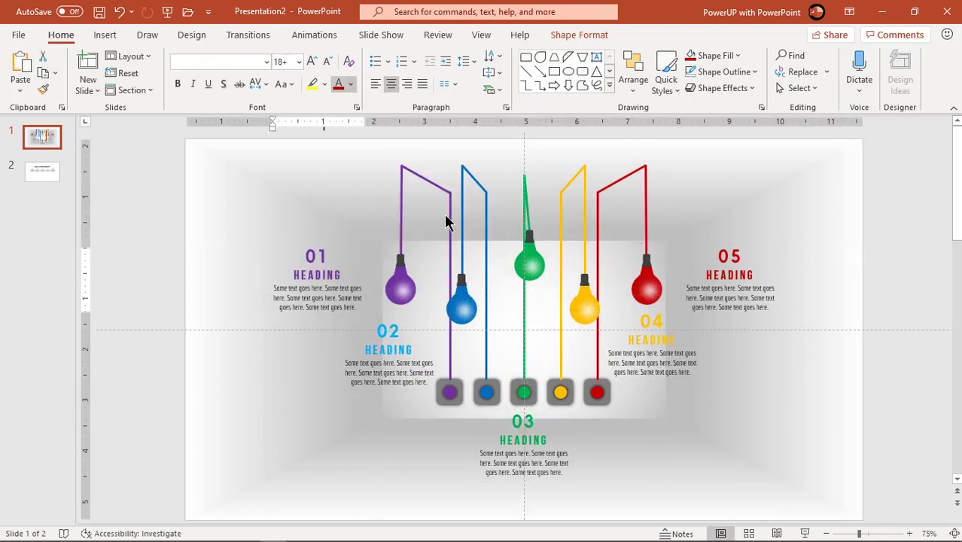
left_click(419, 334)
left_click(351, 84)
left_click(417, 215)
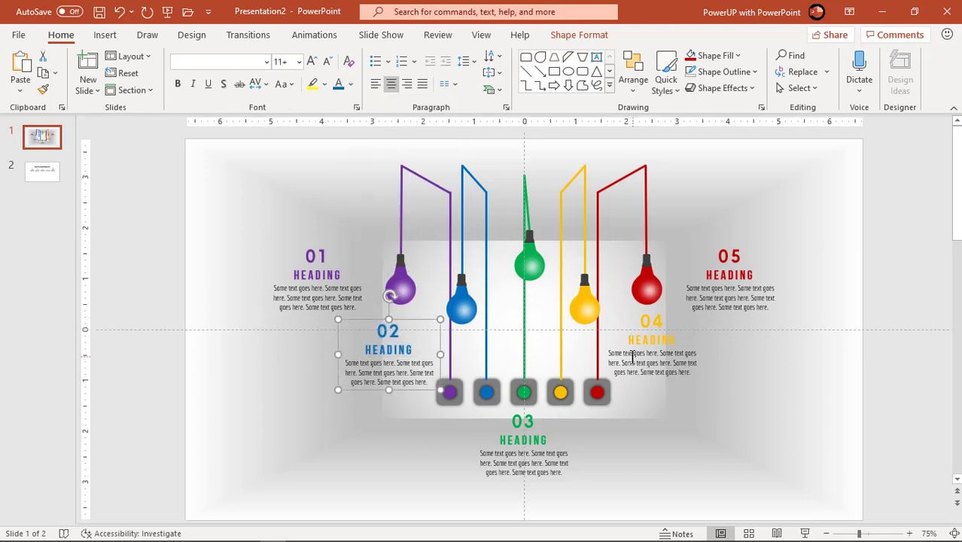
Step: Align the headings beside the bulbs and place the '5 Step BULB shape Infographic' title at the bottom
left_click(579, 34)
left_click_drag(316, 256, 334, 256)
left_click_drag(741, 314, 722, 313)
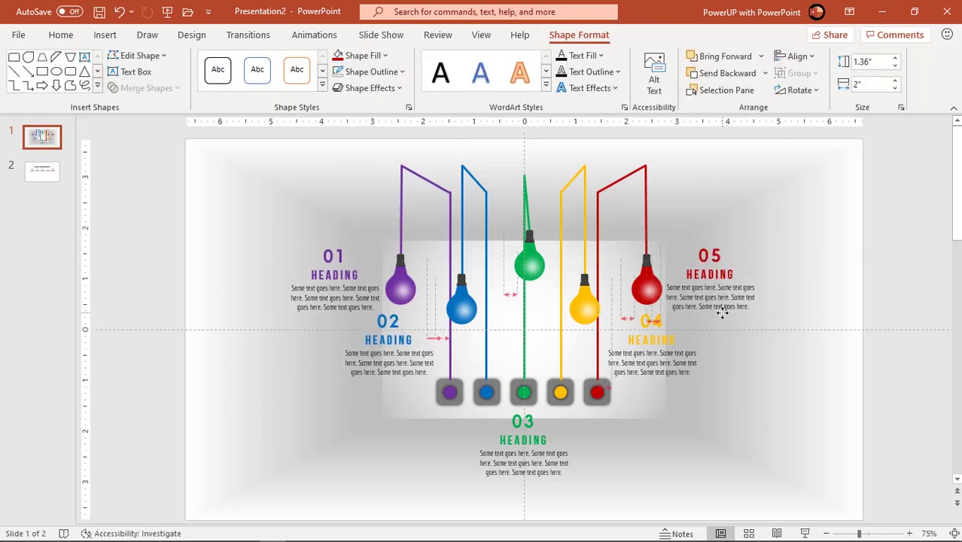
left_click(800, 56)
left_click(809, 116)
left_click_drag(652, 354, 647, 354)
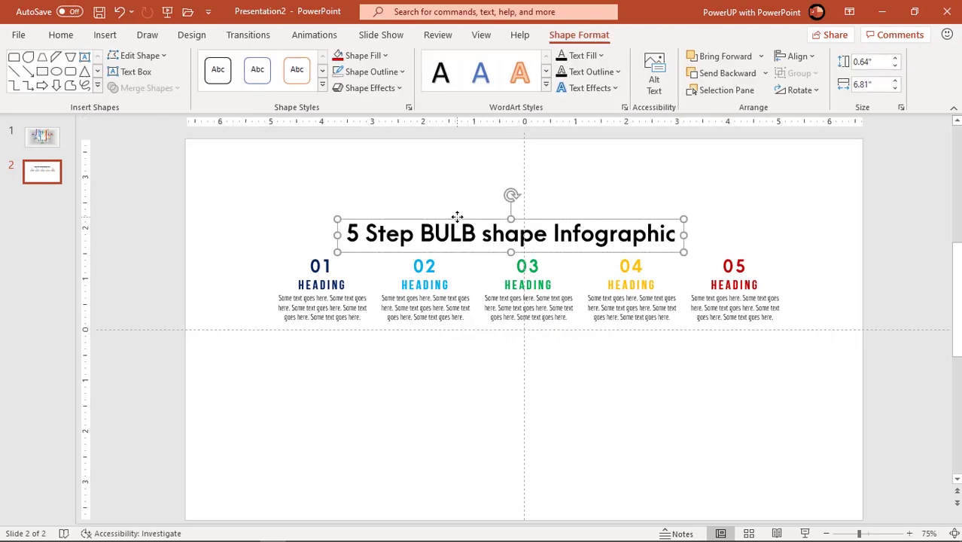
key("ctrl+v")
mouse_move(613, 250)
left_mouse_down()
mouse_move(527, 471)
mouse_move(625, 511)
left_mouse_up()
left_click(155, 294)
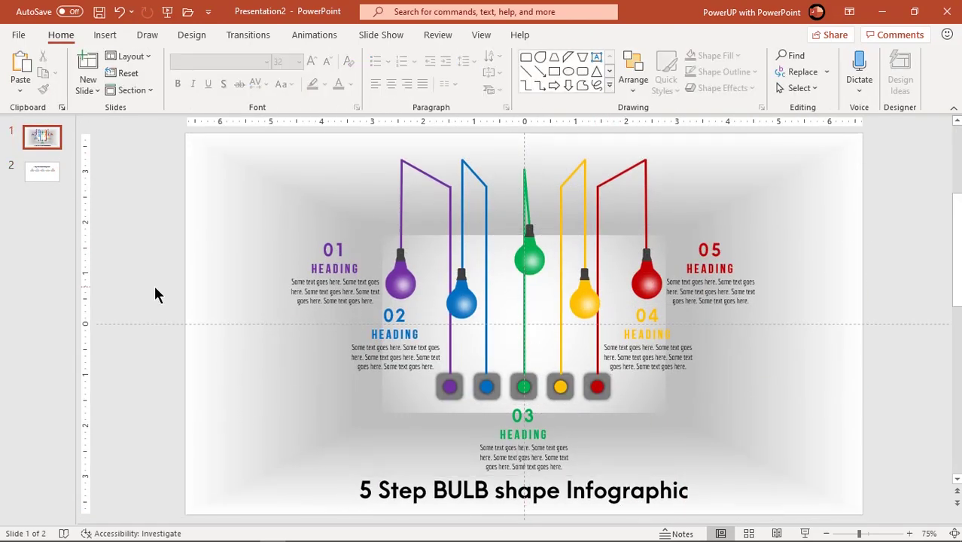